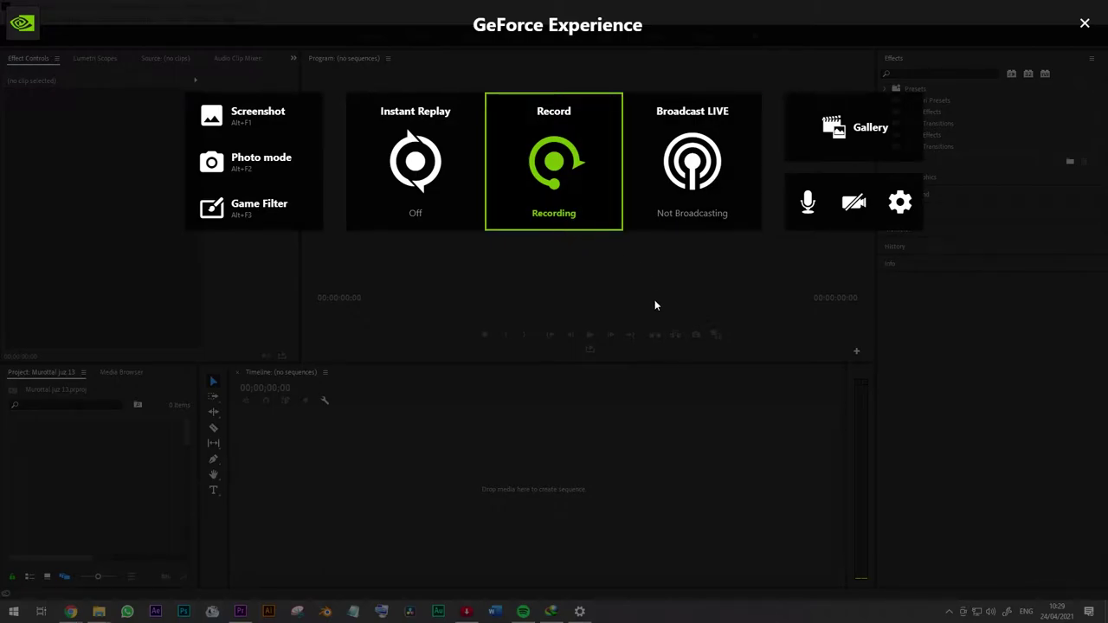
- Close the GeForce Experience recording overlay to reveal the empty Premiere Pro 2019 project
{"action": "left_click", "coordinate": [728, 251]}
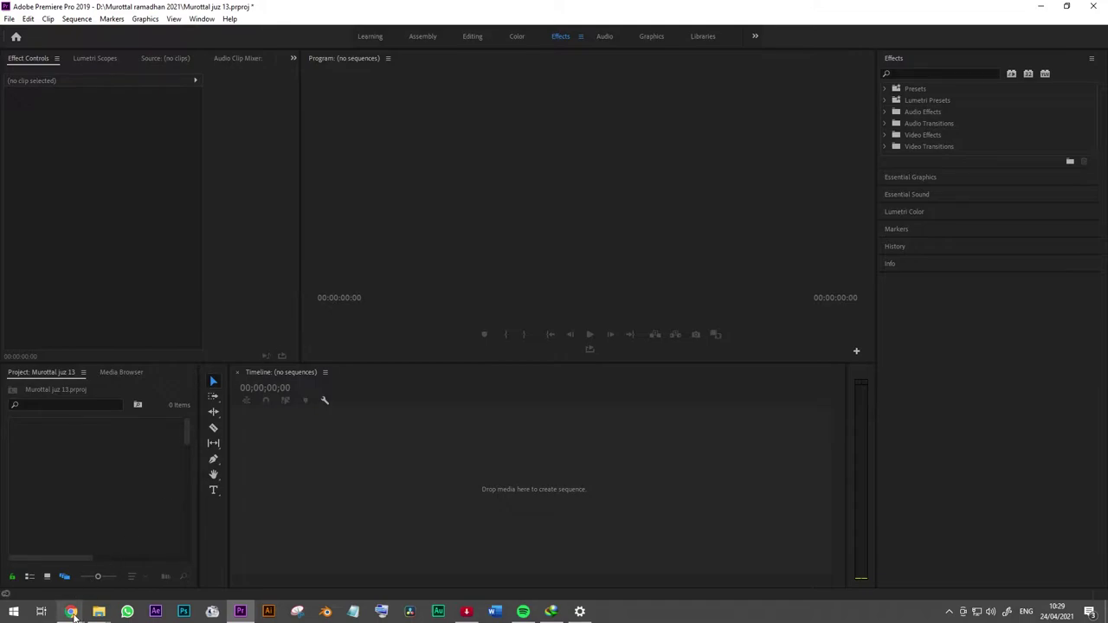
- Import the five recorded files from the Explorer folder into the Project panel
{"action": "mouse_move", "coordinate": [99, 611]}
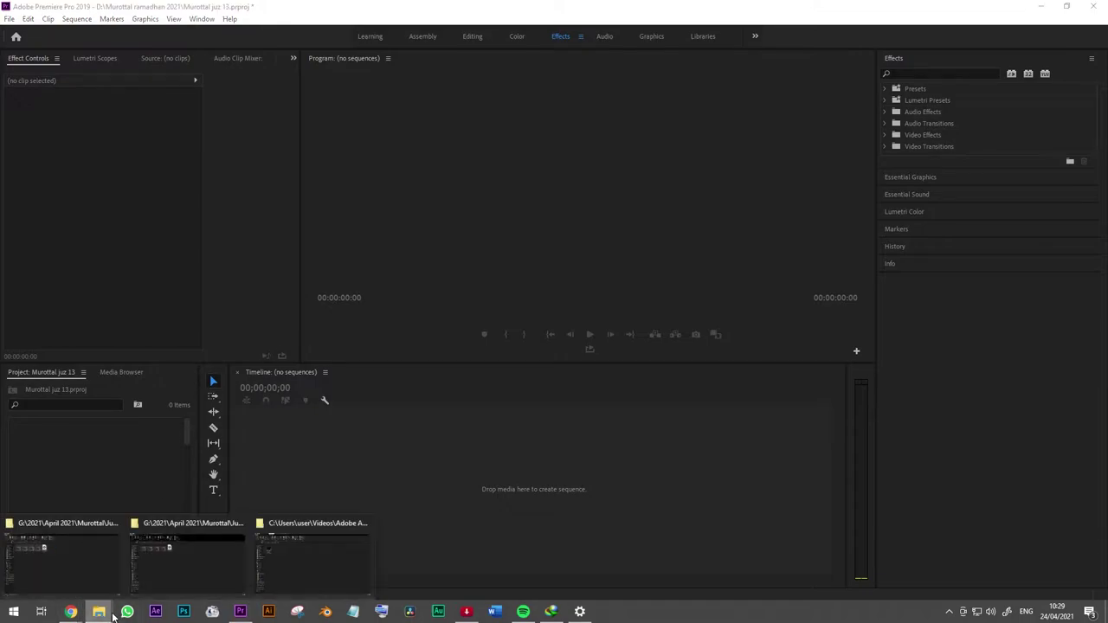
{"action": "left_click", "coordinate": [190, 564]}
{"action": "mouse_move", "coordinate": [507, 266]}
{"action": "left_mouse_down"}
{"action": "mouse_move", "coordinate": [112, 140]}
{"action": "mouse_move", "coordinate": [347, 269]}
{"action": "mouse_move", "coordinate": [77, 467]}
{"action": "left_mouse_up"}
{"action": "key", "text": "alt+Tab"}
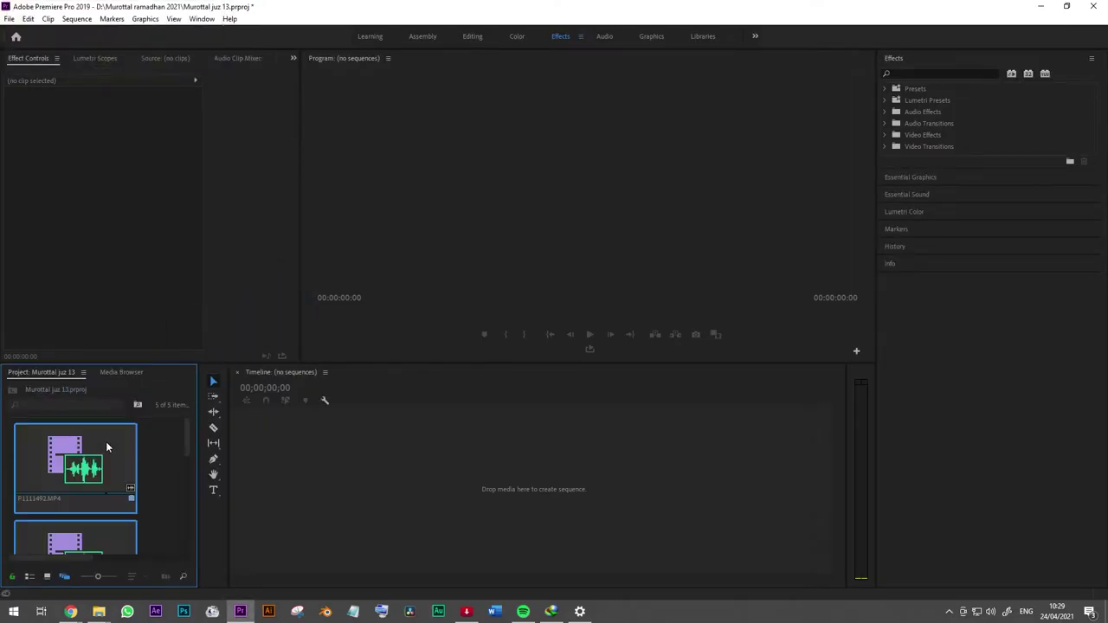
- Select all imported clips and drop them on the Timeline to build the ZOOM0075_LR sequence
{"action": "left_click", "coordinate": [106, 441]}
{"action": "scroll", "coordinate": [111, 471], "scroll_direction": "down", "scroll_amount": 3}
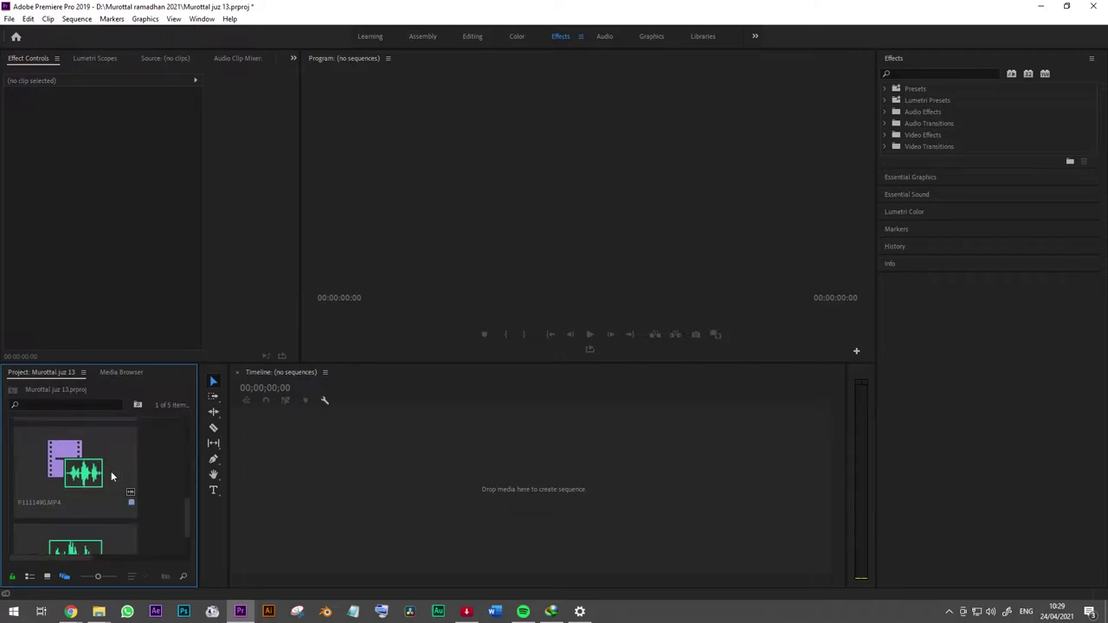
{"action": "scroll", "coordinate": [111, 471], "scroll_direction": "up", "scroll_amount": 3}
{"action": "key", "text": "ctrl+a"}
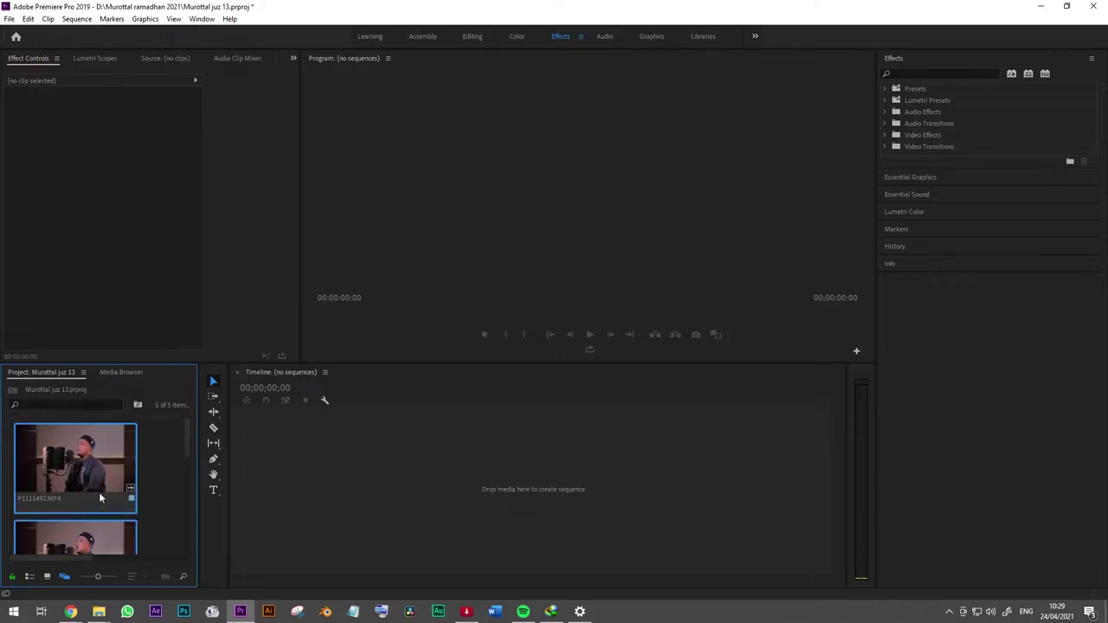
{"action": "scroll", "coordinate": [185, 428], "scroll_direction": "left", "scroll_amount": 2}
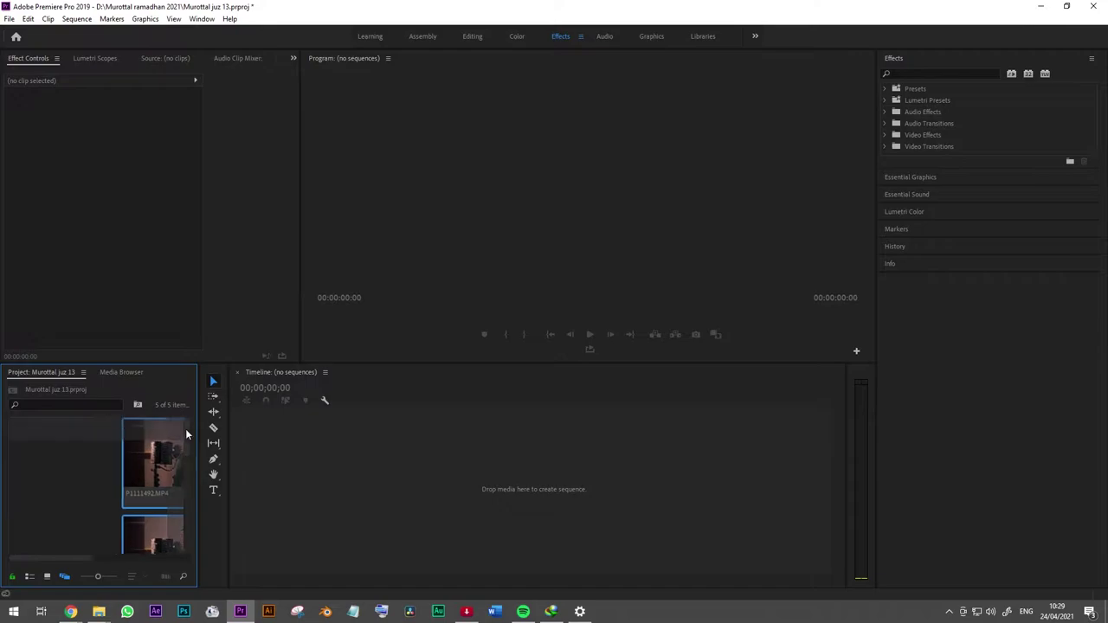
{"action": "left_click_drag", "start_coordinate": [186, 429], "coordinate": [277, 451]}
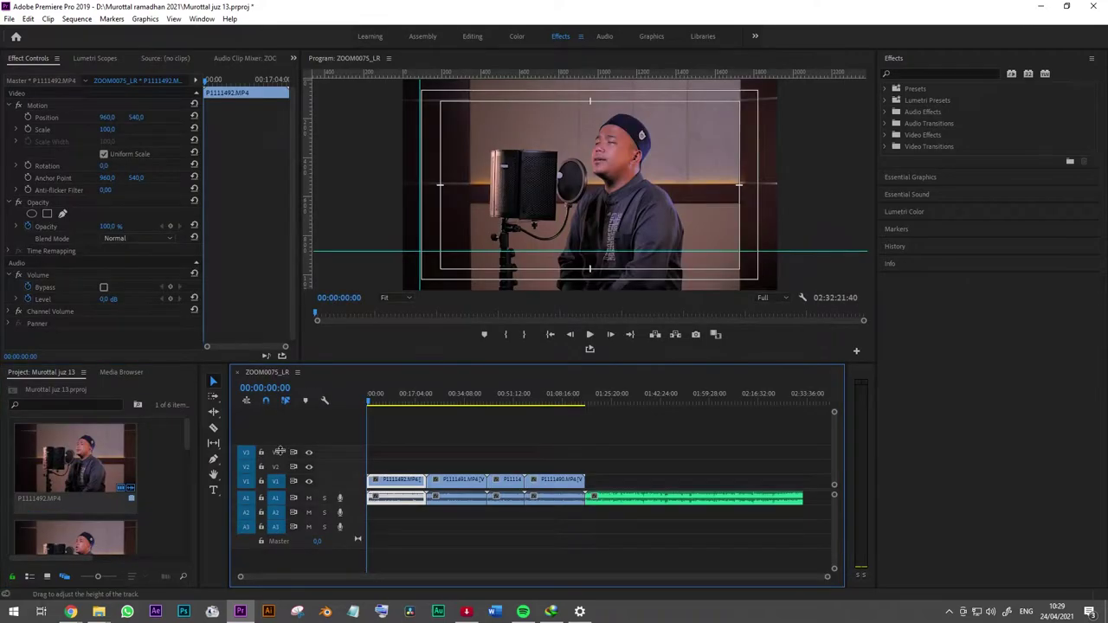
- Move ZOOM0075_LR.WAV onto track A2 at the sequence start and preview it
{"action": "left_click_drag", "start_coordinate": [622, 508], "coordinate": [399, 520]}
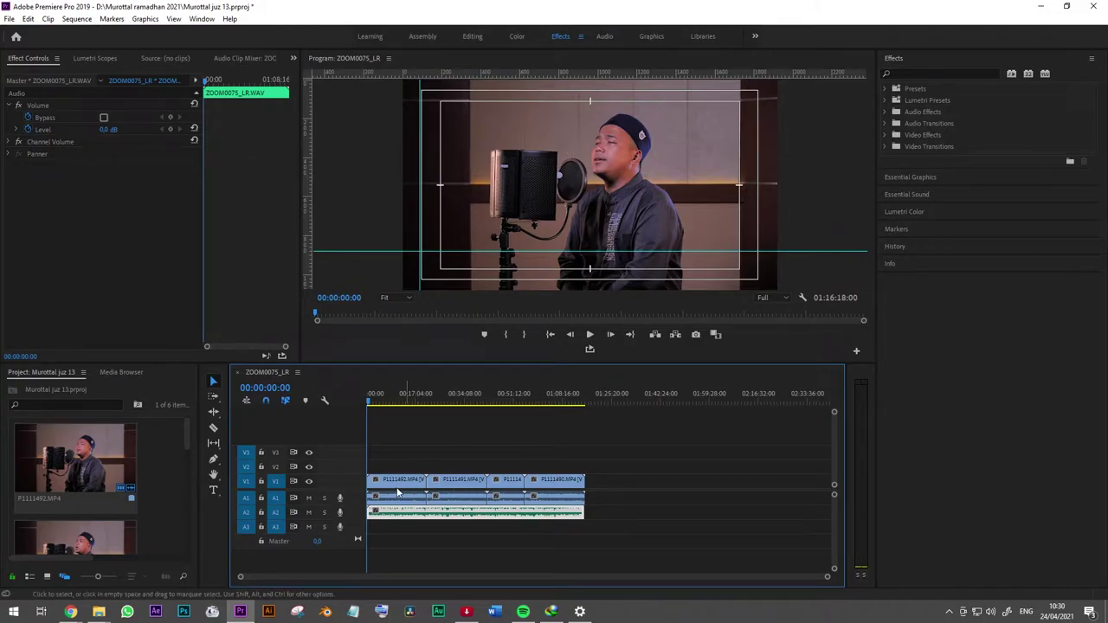
{"action": "key", "text": "space"}
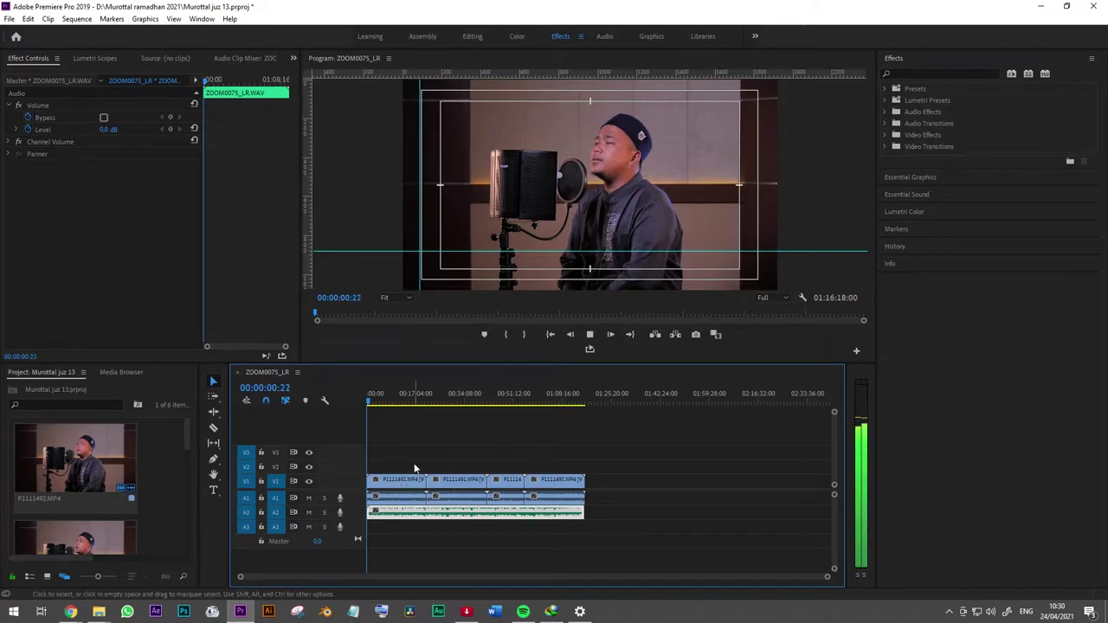
{"action": "key", "text": "equal"}
{"action": "key", "text": "equal"}
{"action": "key", "text": "space"}
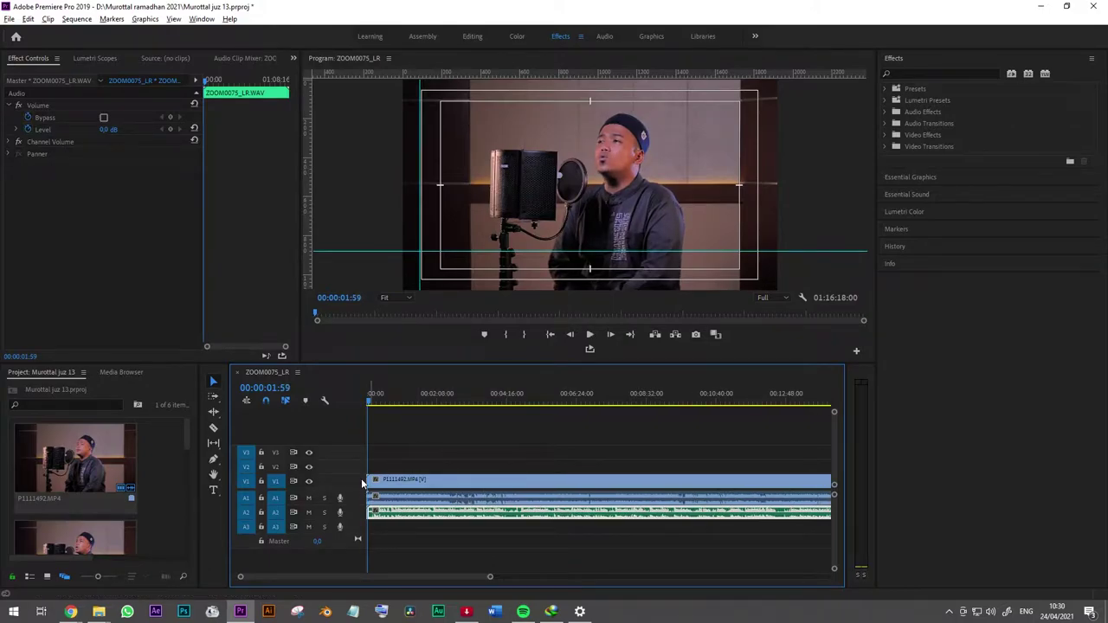
{"action": "scroll", "coordinate": [406, 480], "scroll_direction": "up", "scroll_amount": 2}
{"action": "scroll", "coordinate": [408, 485], "scroll_direction": "up", "scroll_amount": 1}
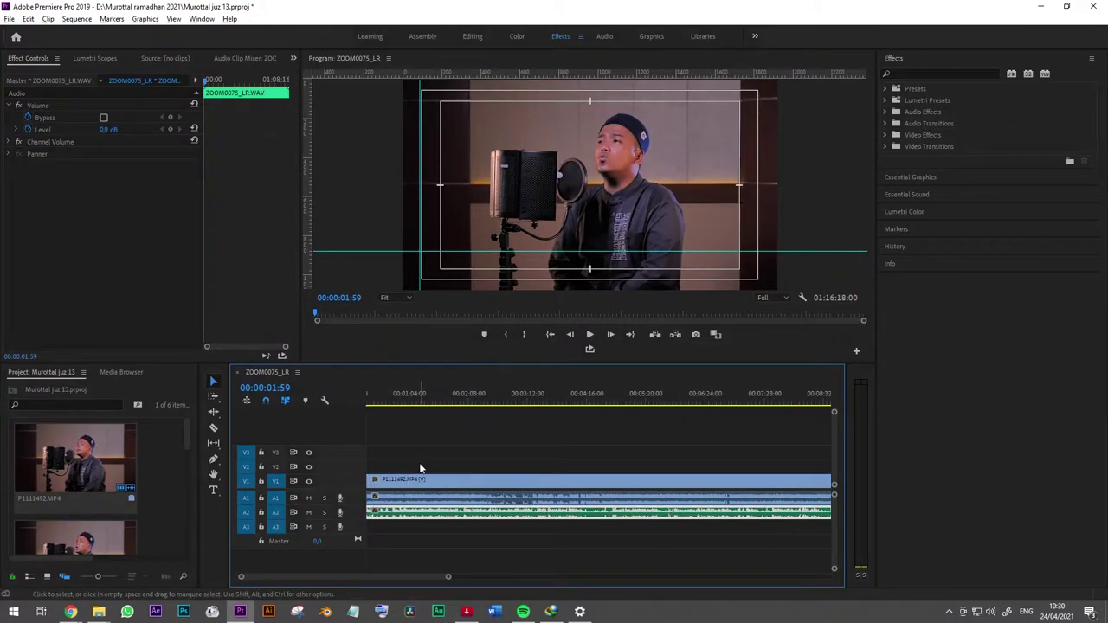
{"action": "scroll", "coordinate": [398, 434], "scroll_direction": "up", "scroll_amount": 2}
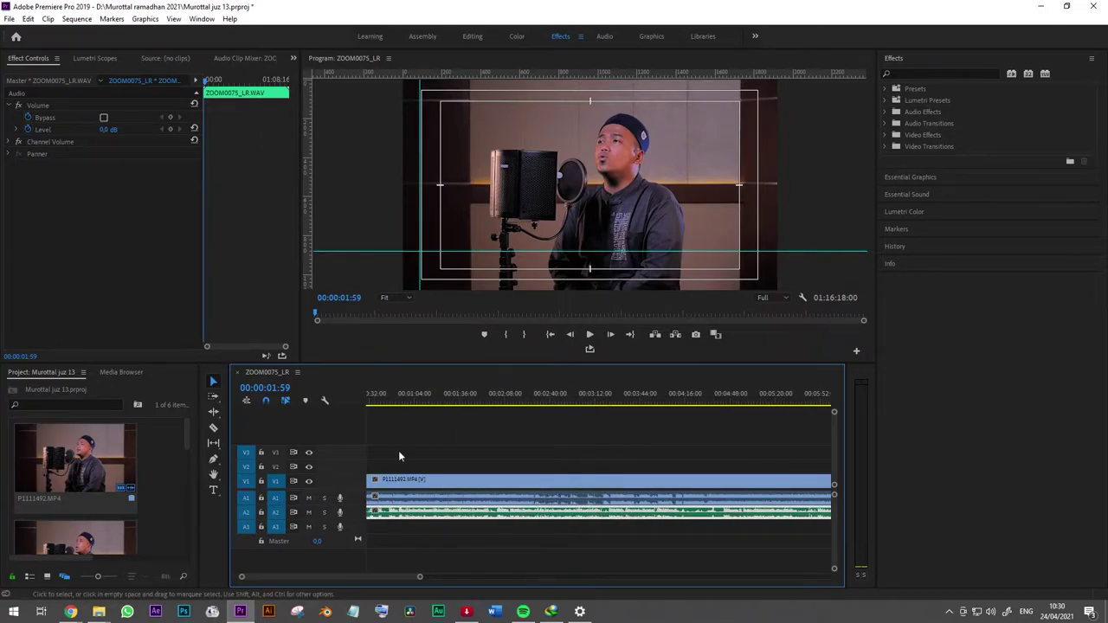
{"action": "scroll", "coordinate": [426, 398], "scroll_direction": "up", "scroll_amount": 1}
- Preview the sequence from about 40 and 11 seconds, then move the first clip toward the end
{"action": "left_click", "coordinate": [423, 403]}
{"action": "key", "text": "space"}
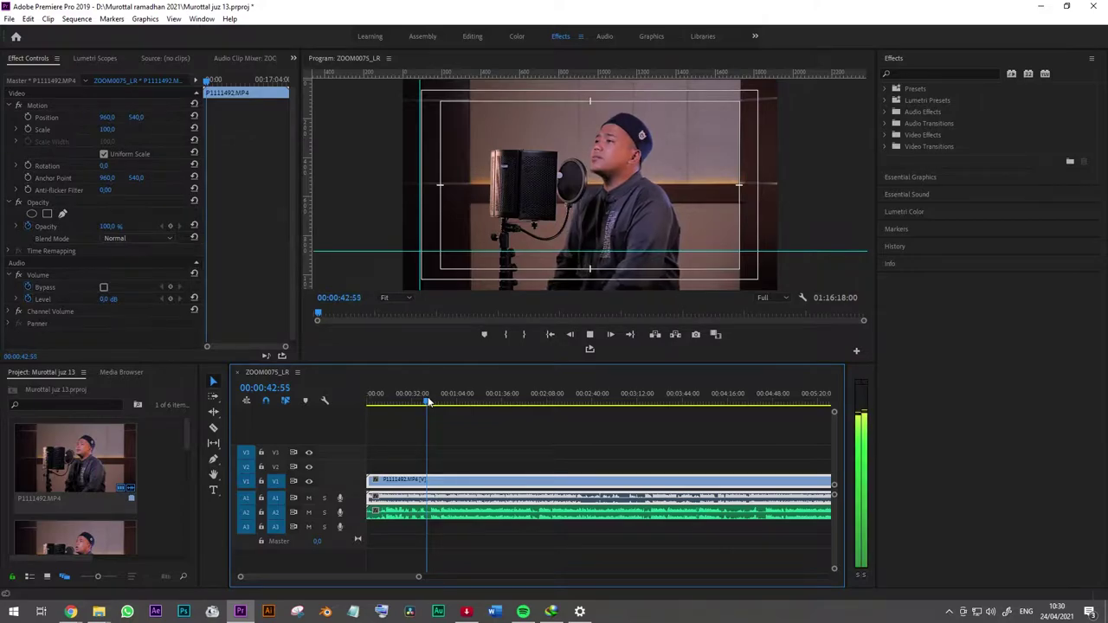
{"action": "left_click_drag", "start_coordinate": [409, 401], "coordinate": [385, 405]}
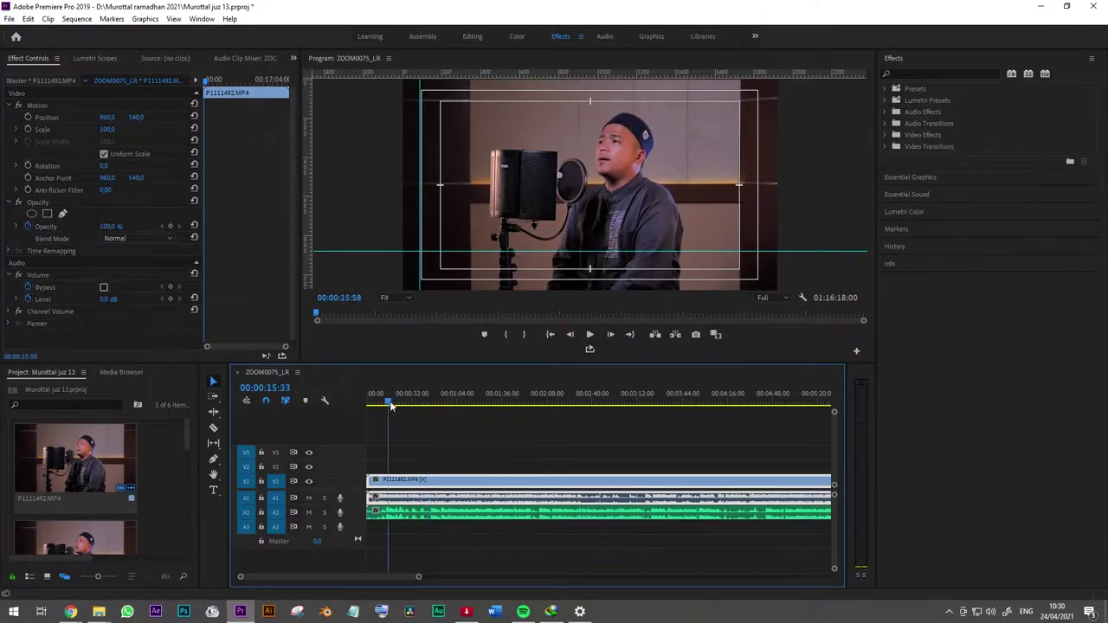
{"action": "key", "text": "space"}
{"action": "key", "text": "equal"}
{"action": "key", "text": "equal"}
{"action": "key", "text": "equal"}
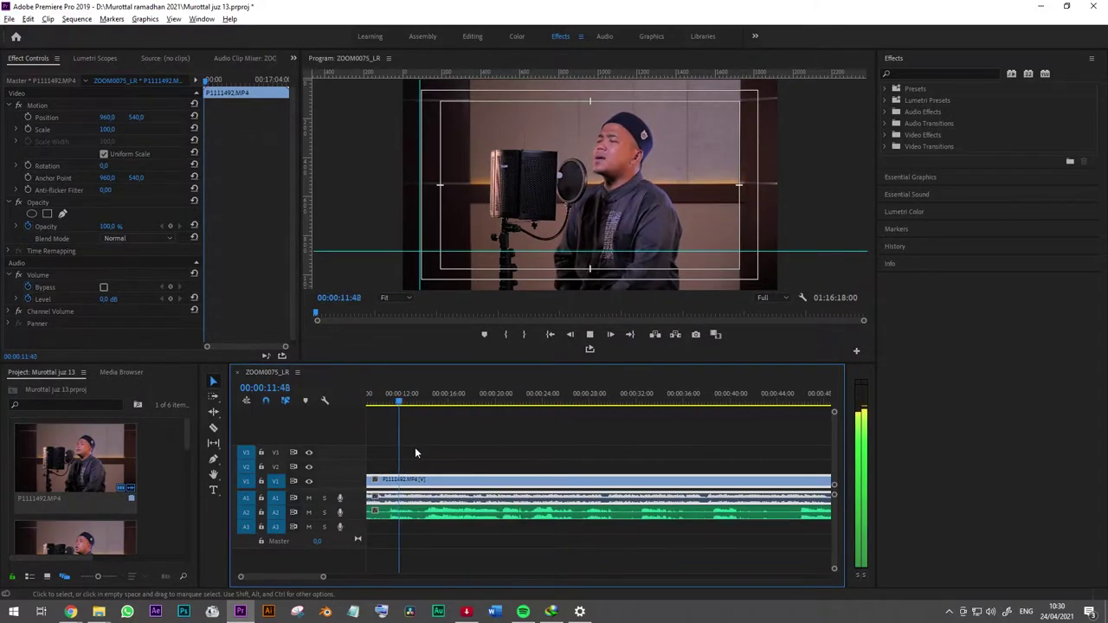
{"action": "left_click_drag", "start_coordinate": [404, 399], "coordinate": [340, 403]}
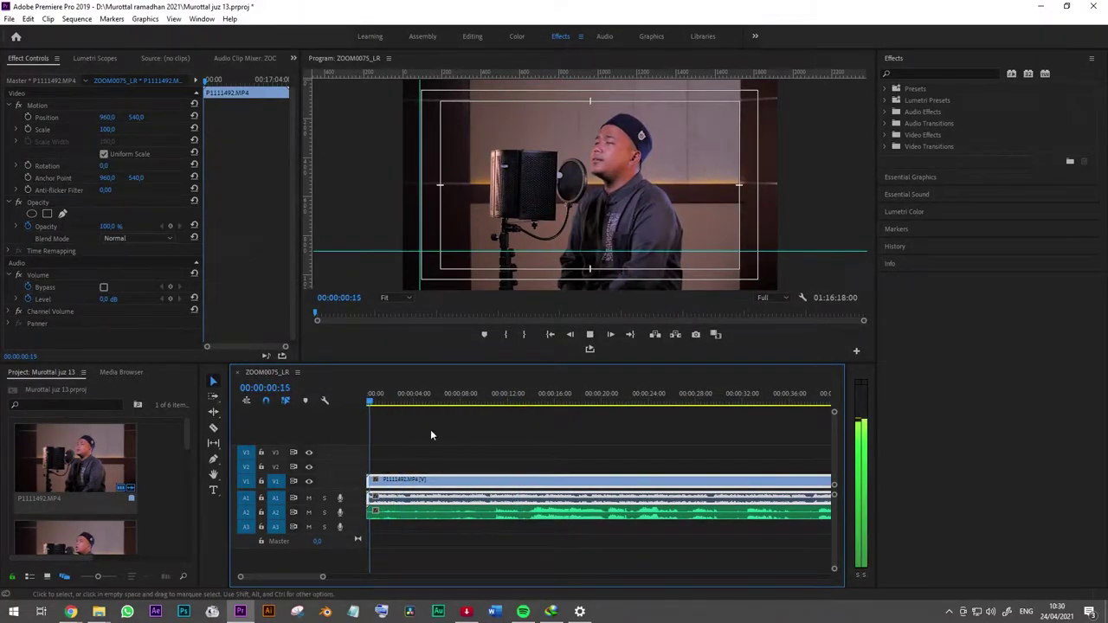
{"action": "key", "text": "space"}
{"action": "key", "text": "minus"}
{"action": "key", "text": "minus"}
{"action": "key", "text": "minus"}
{"action": "key", "text": "minus"}
{"action": "key", "text": "minus"}
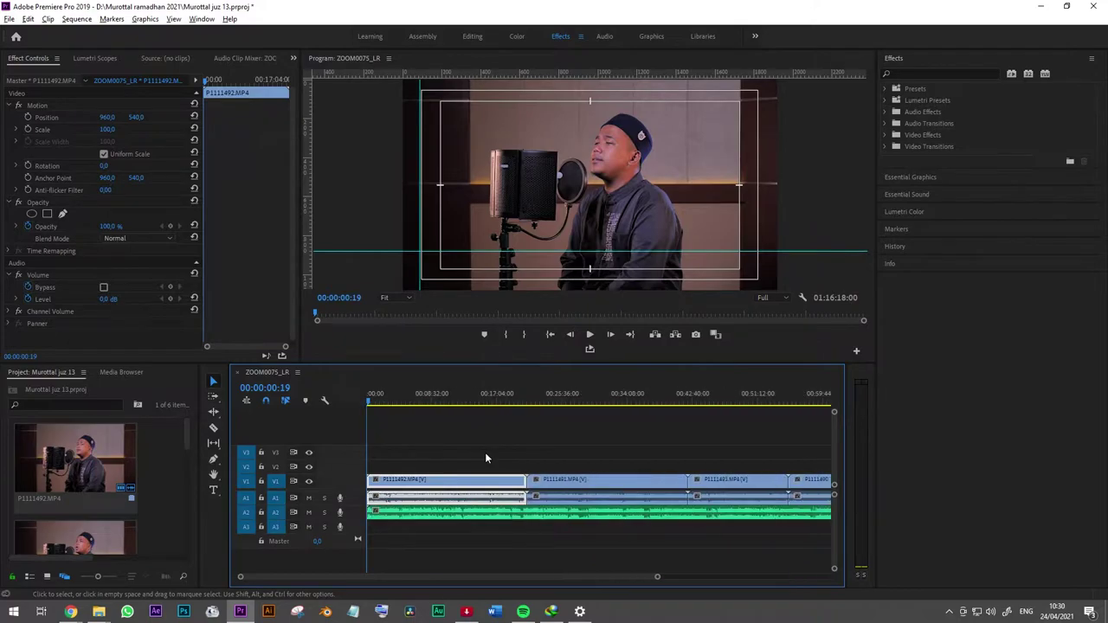
{"action": "key", "text": "minus"}
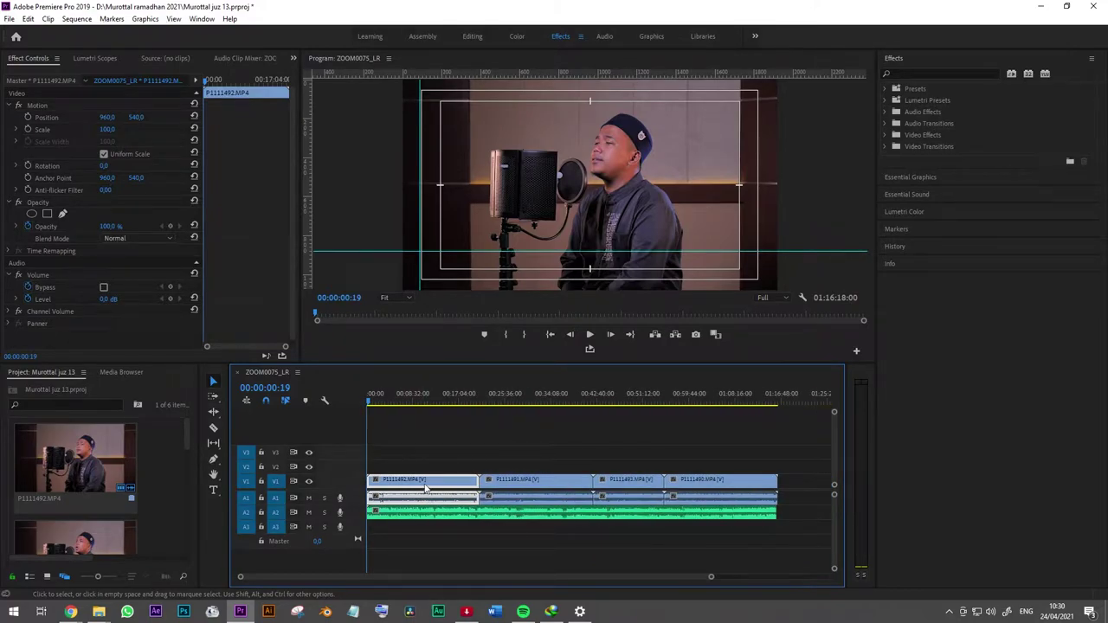
{"action": "mouse_move", "coordinate": [425, 489]}
{"action": "left_mouse_down"}
{"action": "mouse_move", "coordinate": [702, 487]}
{"action": "mouse_move", "coordinate": [404, 487]}
{"action": "left_mouse_up"}
- Drag the V1 clips into P1111490–P1111493 order, fill the empty slot, and return to the start
{"action": "left_click", "coordinate": [517, 482]}
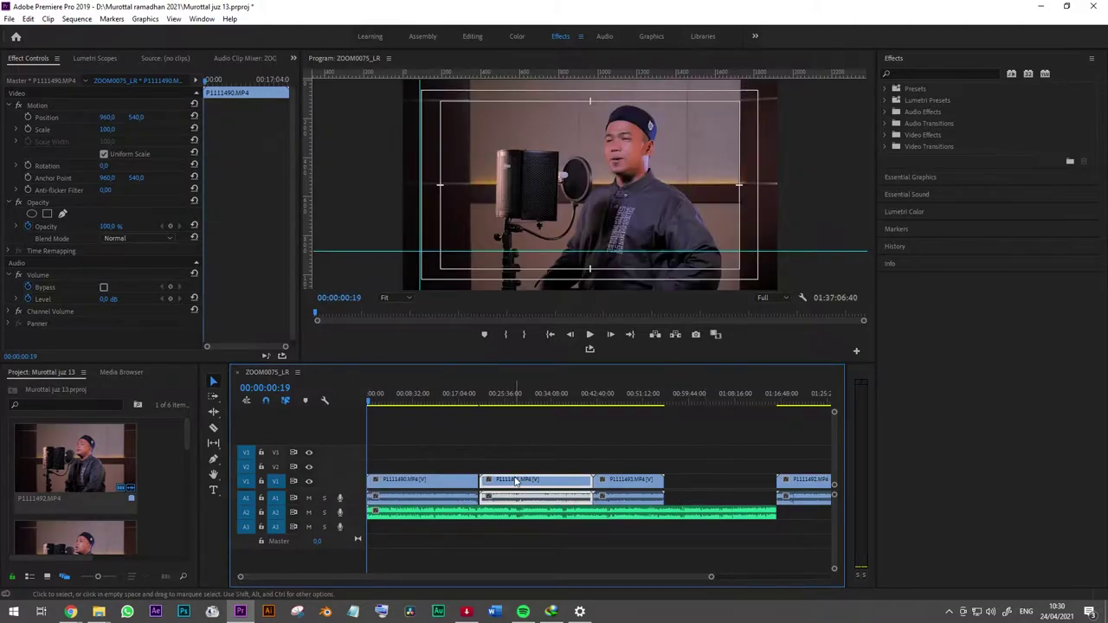
{"action": "mouse_move", "coordinate": [517, 482]}
{"action": "left_mouse_down"}
{"action": "mouse_move", "coordinate": [680, 481]}
{"action": "mouse_move", "coordinate": [640, 491]}
{"action": "left_mouse_up"}
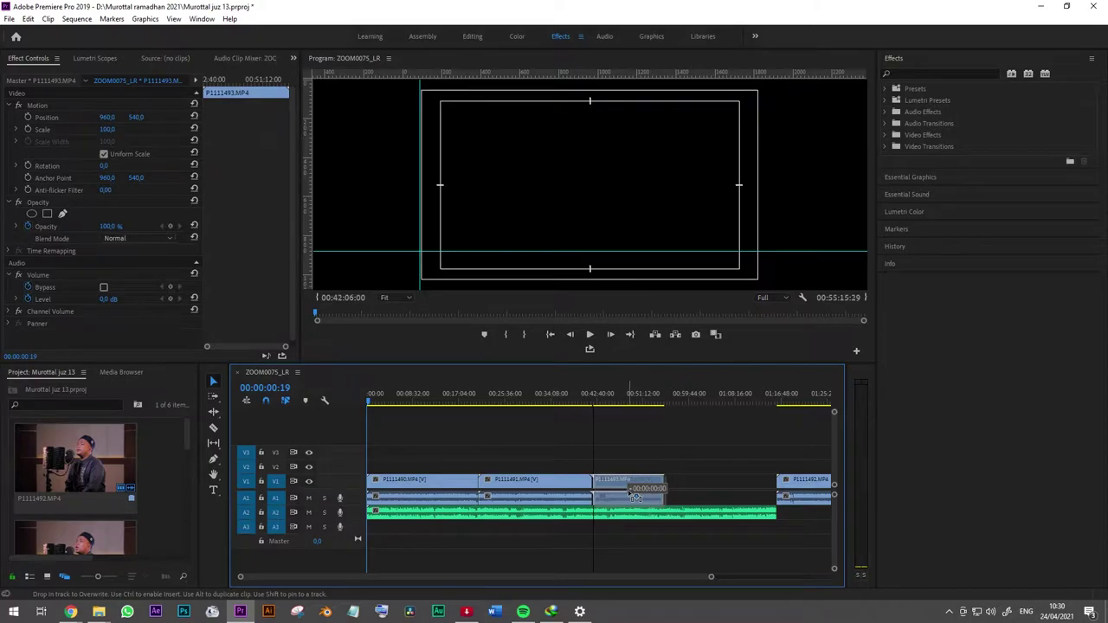
{"action": "left_click_drag", "start_coordinate": [636, 497], "coordinate": [749, 493]}
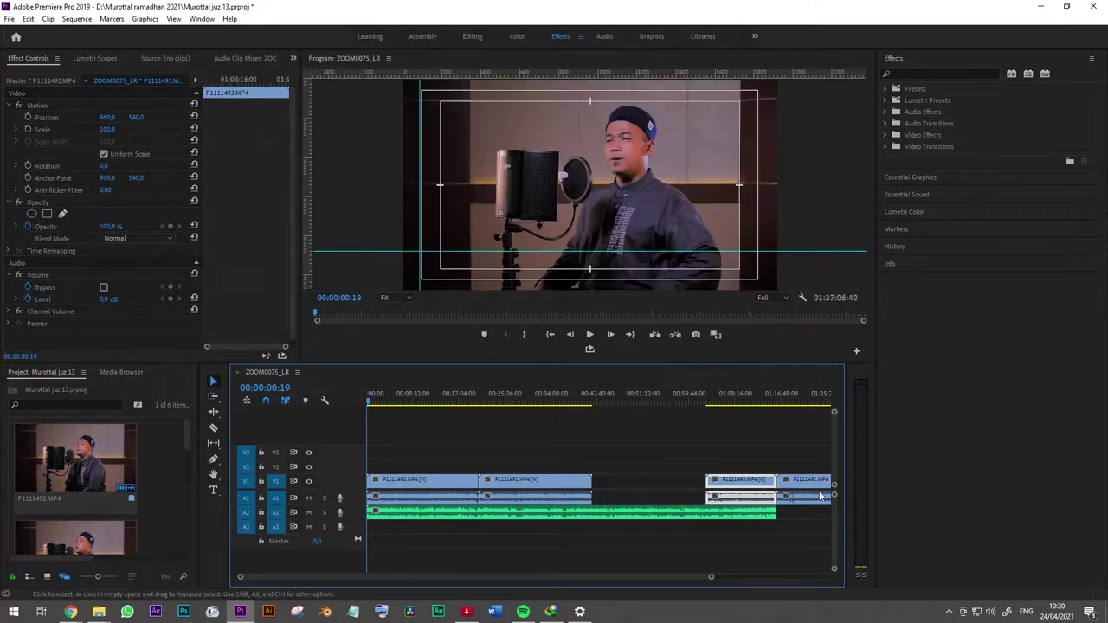
{"action": "left_click_drag", "start_coordinate": [820, 495], "coordinate": [592, 466]}
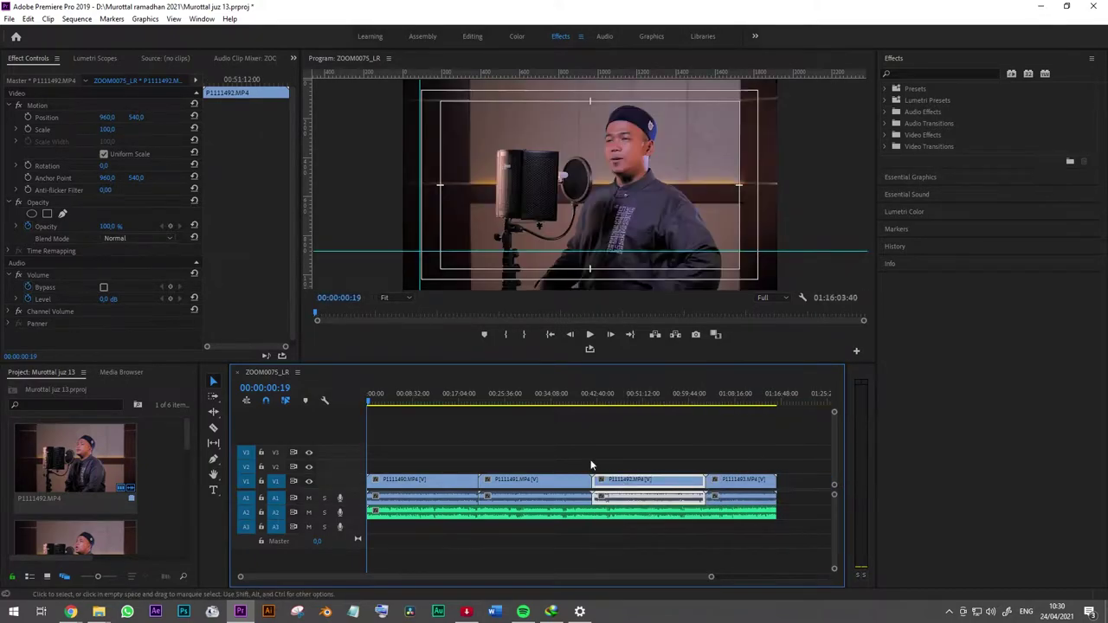
{"action": "left_click", "coordinate": [368, 400]}
{"action": "scroll", "coordinate": [570, 502], "scroll_direction": "up", "scroll_amount": 3}
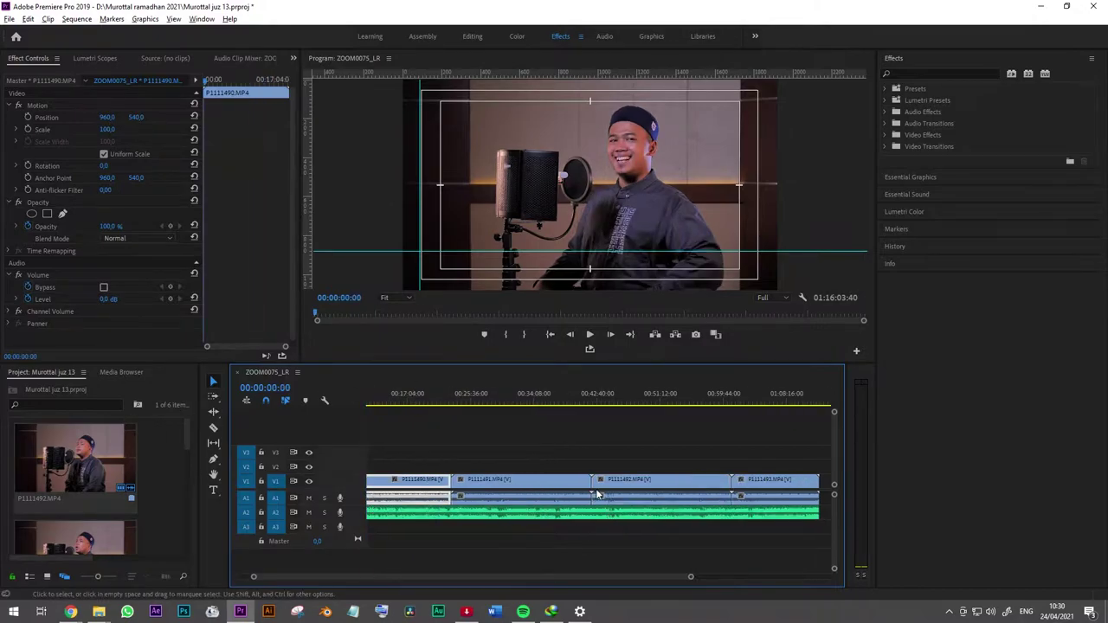
{"action": "scroll", "coordinate": [570, 502], "scroll_direction": "up", "scroll_amount": 5}
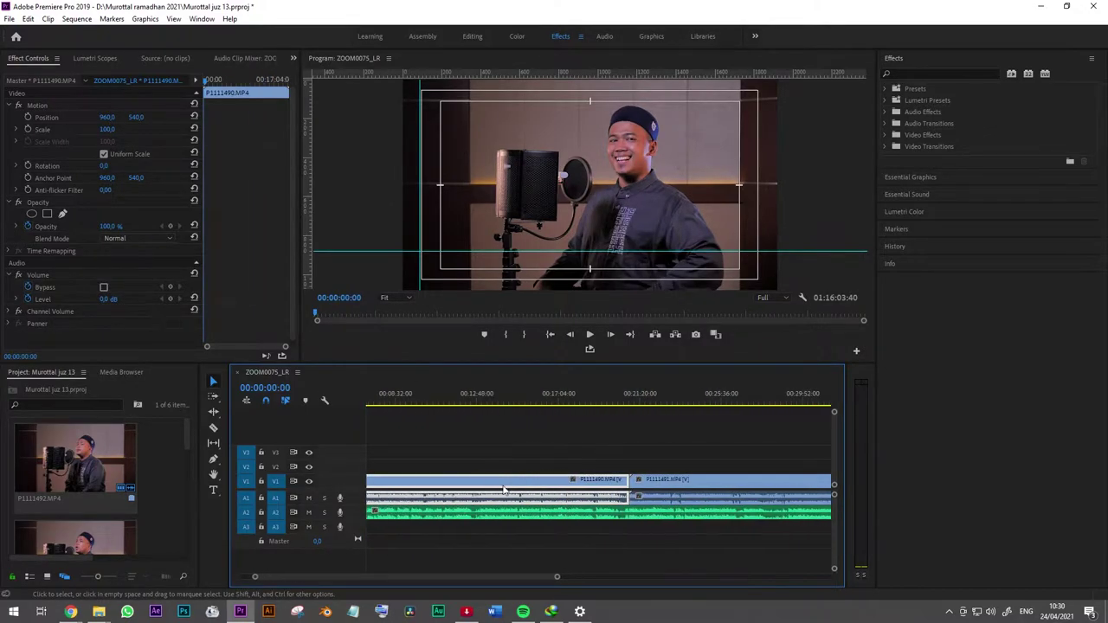
{"action": "left_click", "coordinate": [554, 334]}
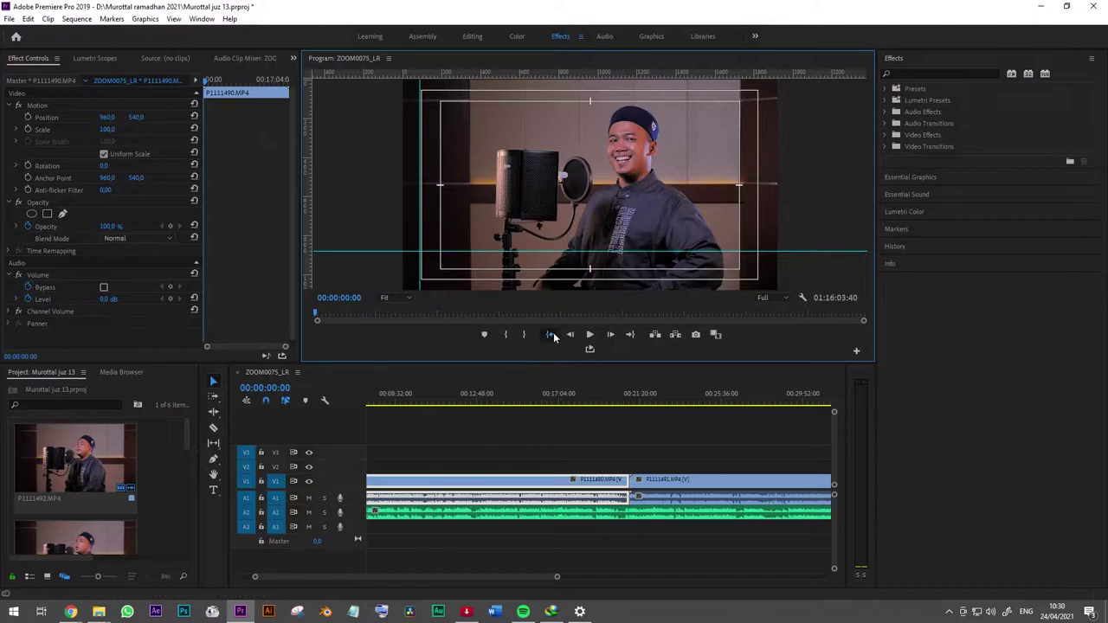
- Preview around 10 and 52 seconds, then park the playhead exactly at 00:00:45:54
{"action": "left_click", "coordinate": [383, 583]}
{"action": "key", "text": "space"}
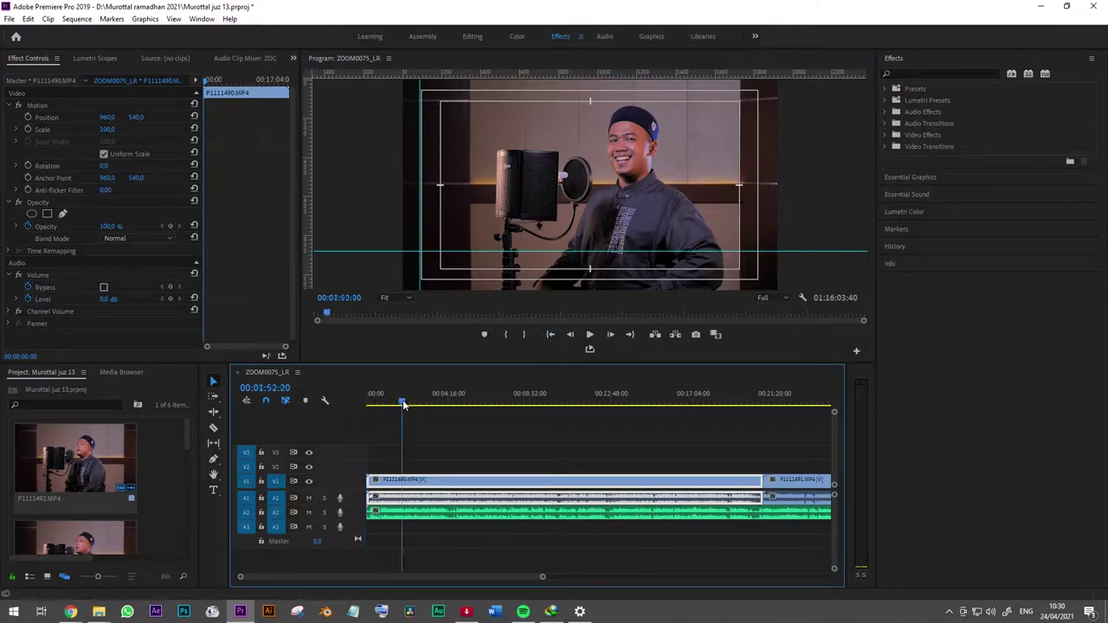
{"action": "scroll", "coordinate": [382, 436], "scroll_direction": "up", "scroll_amount": 5}
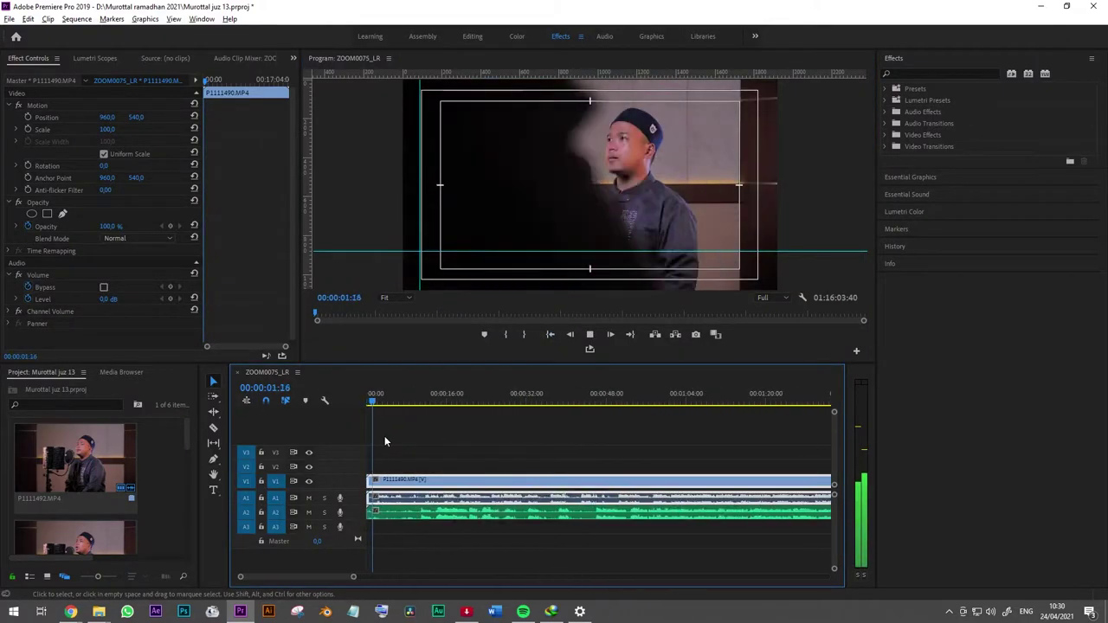
{"action": "left_click", "coordinate": [454, 398]}
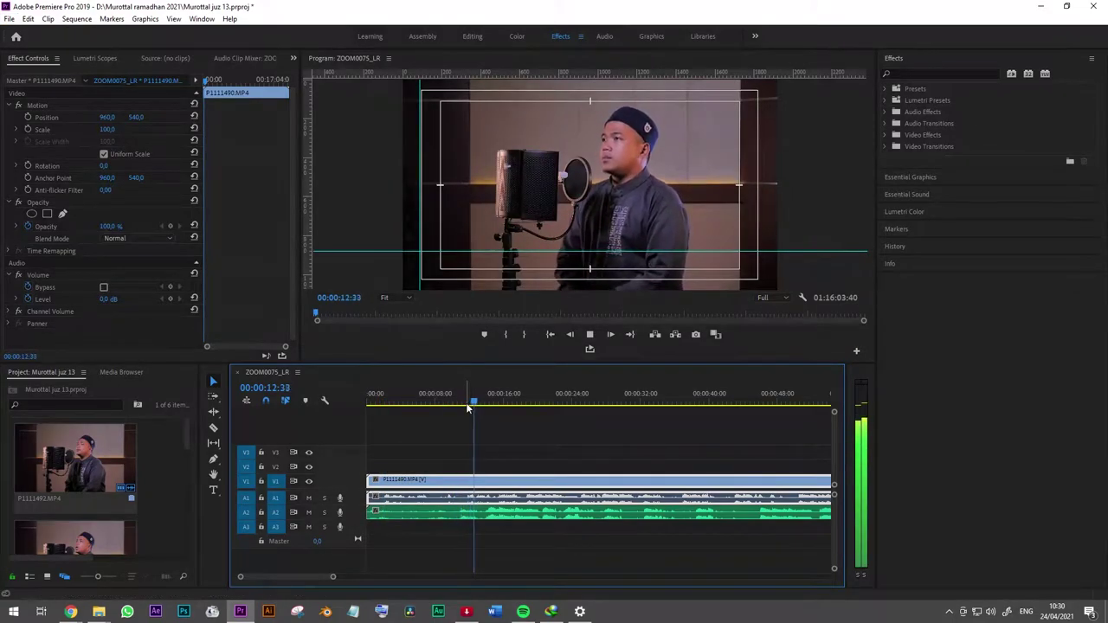
{"action": "scroll", "coordinate": [487, 420], "scroll_direction": "down", "scroll_amount": 3}
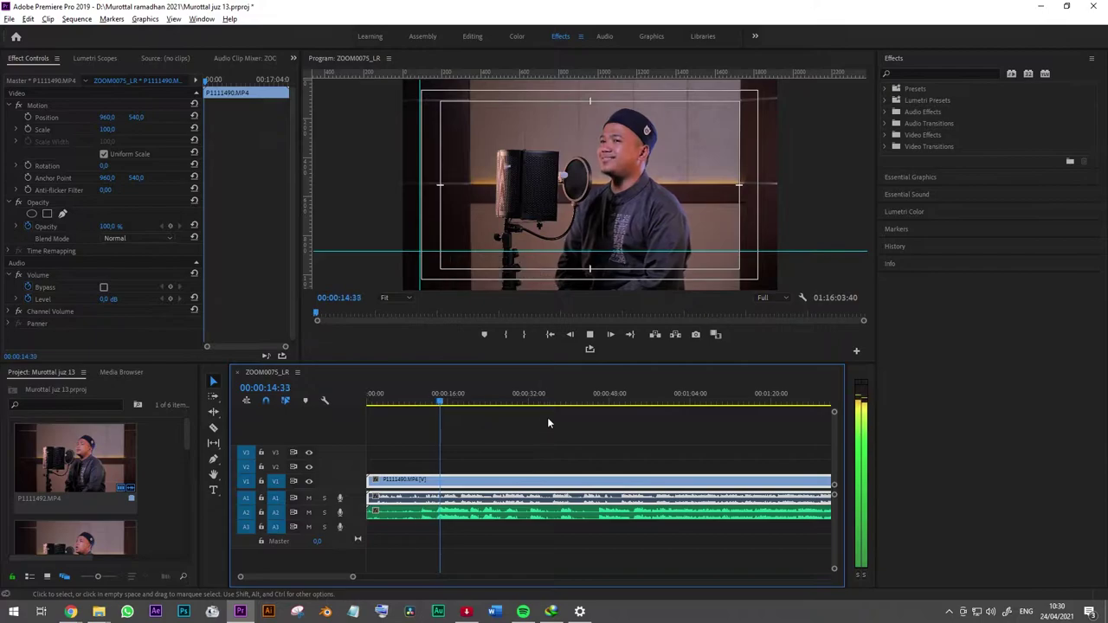
{"action": "left_click", "coordinate": [601, 399]}
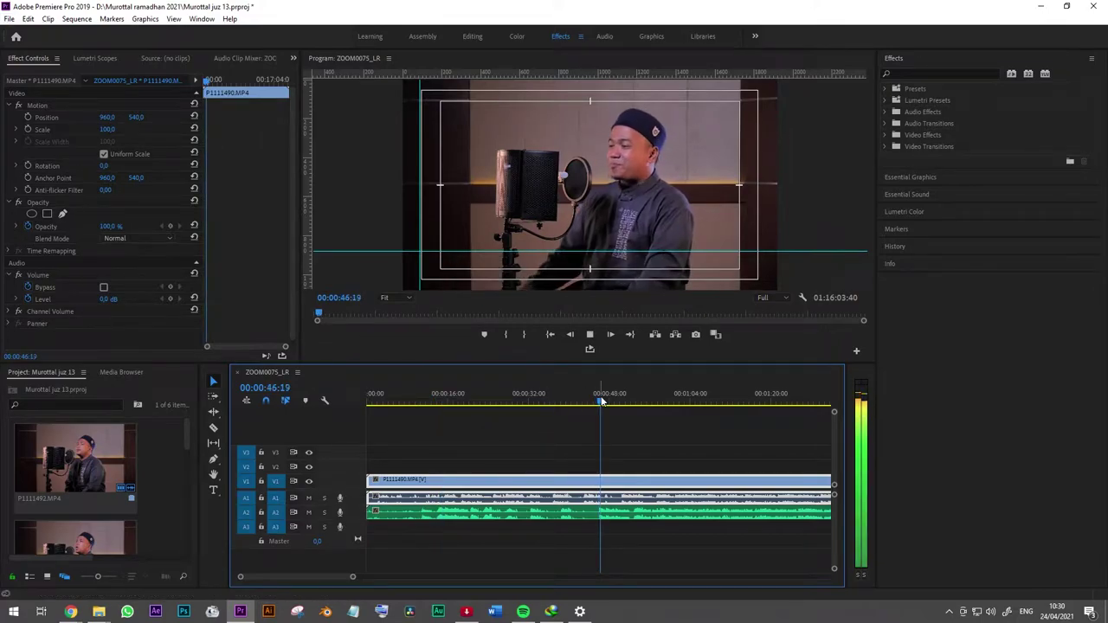
{"action": "left_click_drag", "start_coordinate": [604, 401], "coordinate": [635, 401]}
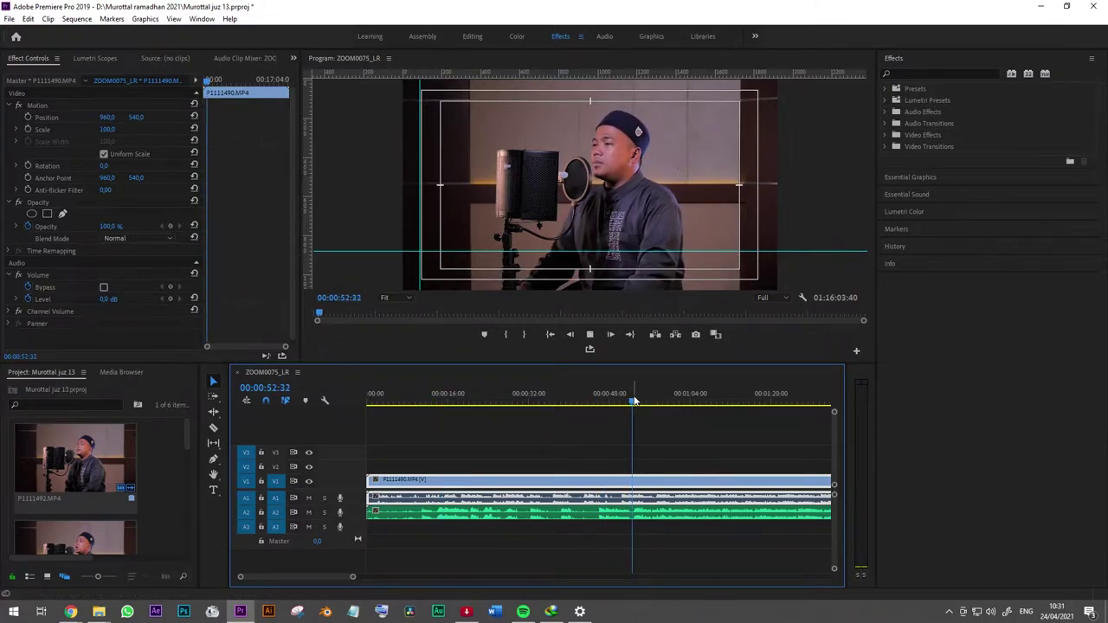
{"action": "key", "text": "space"}
{"action": "left_click", "coordinate": [599, 404]}
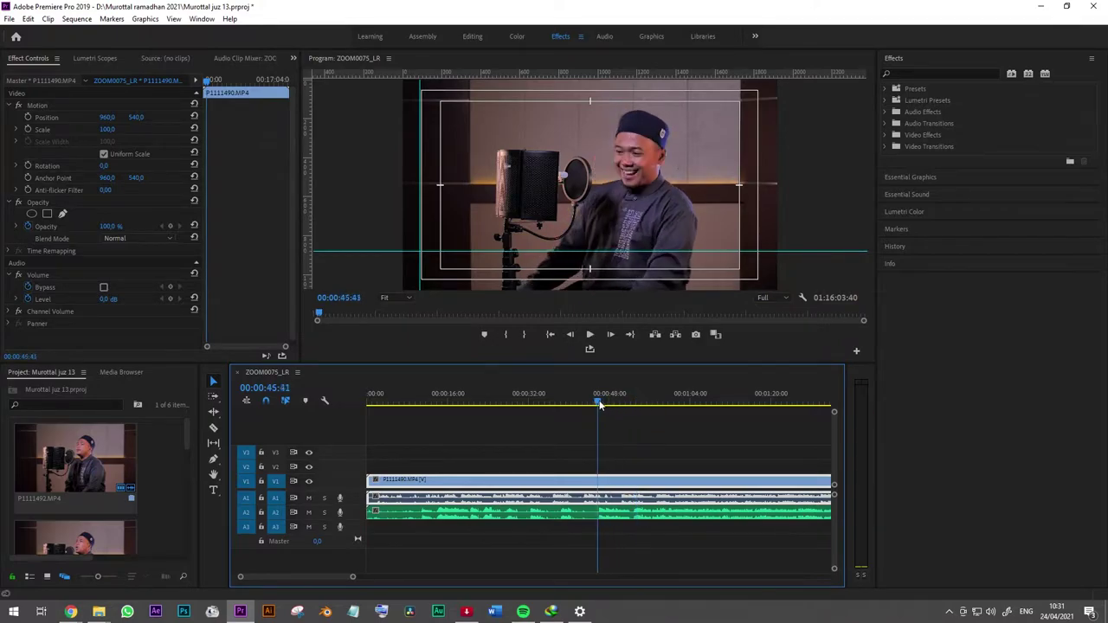
{"action": "left_click_drag", "start_coordinate": [602, 404], "coordinate": [602, 404]}
- Cut the separate A2 audio at 00:00:45:54 and delete the part before the cut
{"action": "key", "text": "c"}
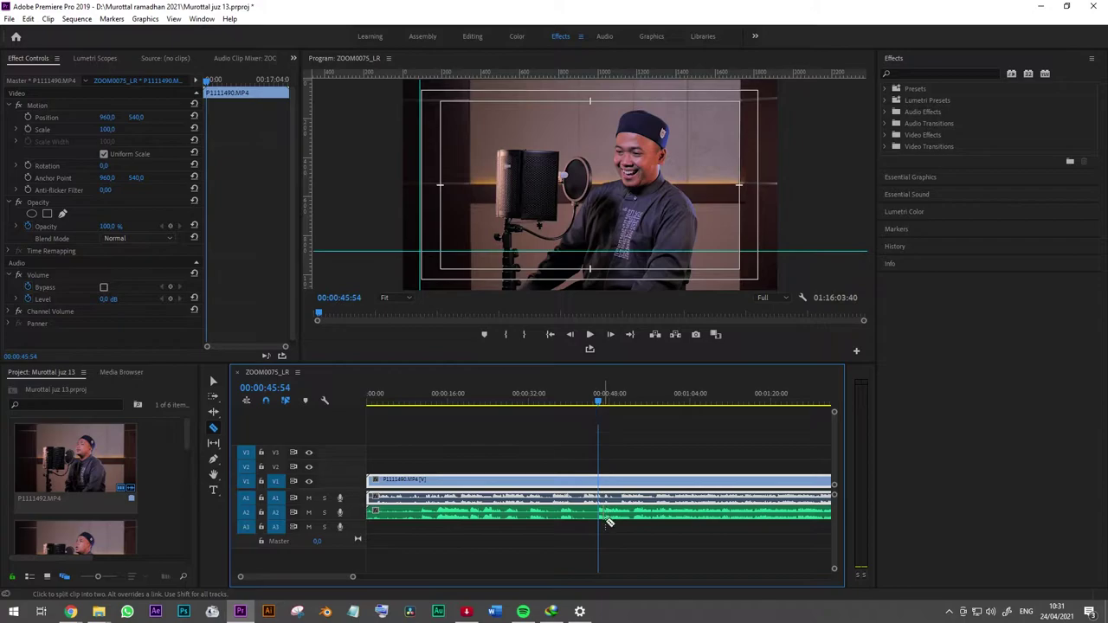
{"action": "key", "text": "v"}
{"action": "left_click", "coordinate": [573, 518]}
{"action": "key", "text": "Delete"}
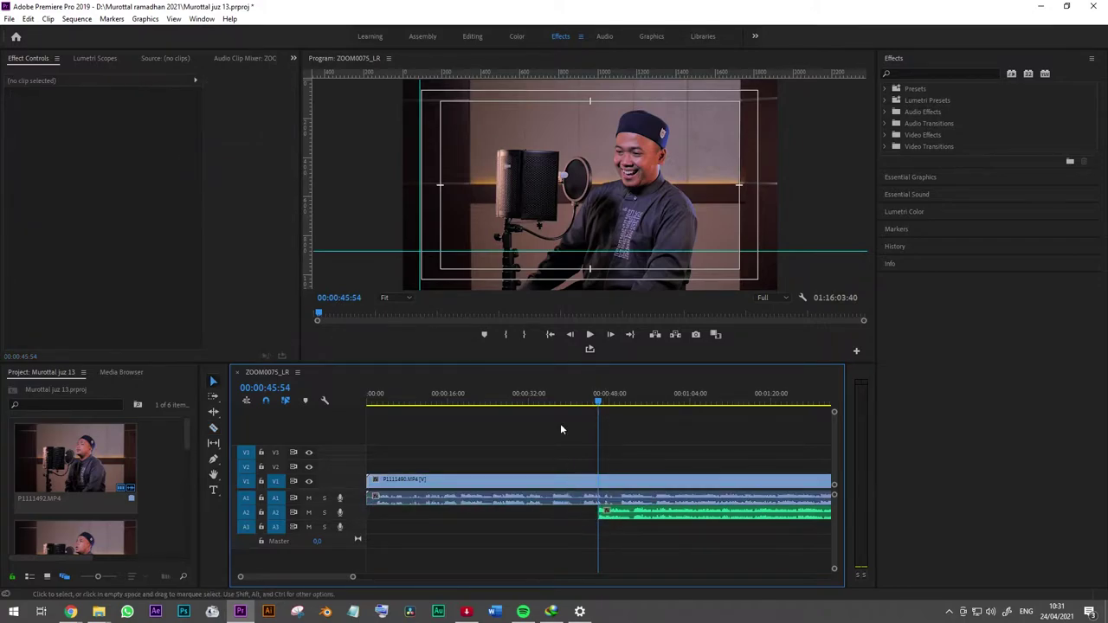
- Cut the video at 00:00:50:22 and delete the footage before the cut
{"action": "key", "text": "space"}
{"action": "left_click", "coordinate": [617, 403]}
{"action": "key", "text": "space"}
{"action": "key", "text": "d"}
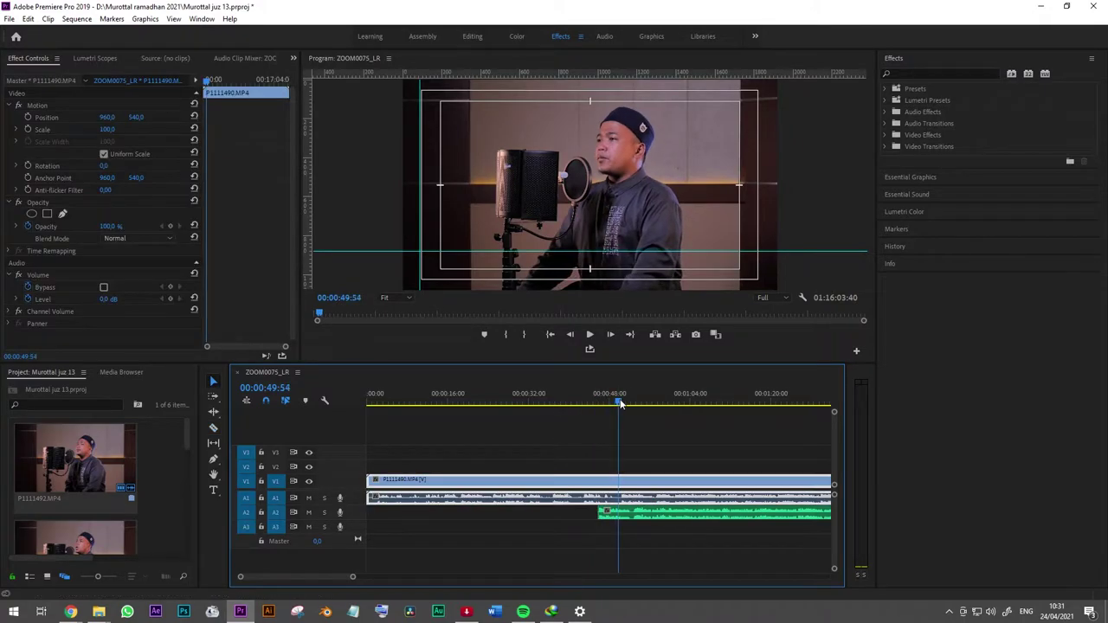
{"action": "left_click", "coordinate": [622, 403]}
{"action": "key", "text": "c"}
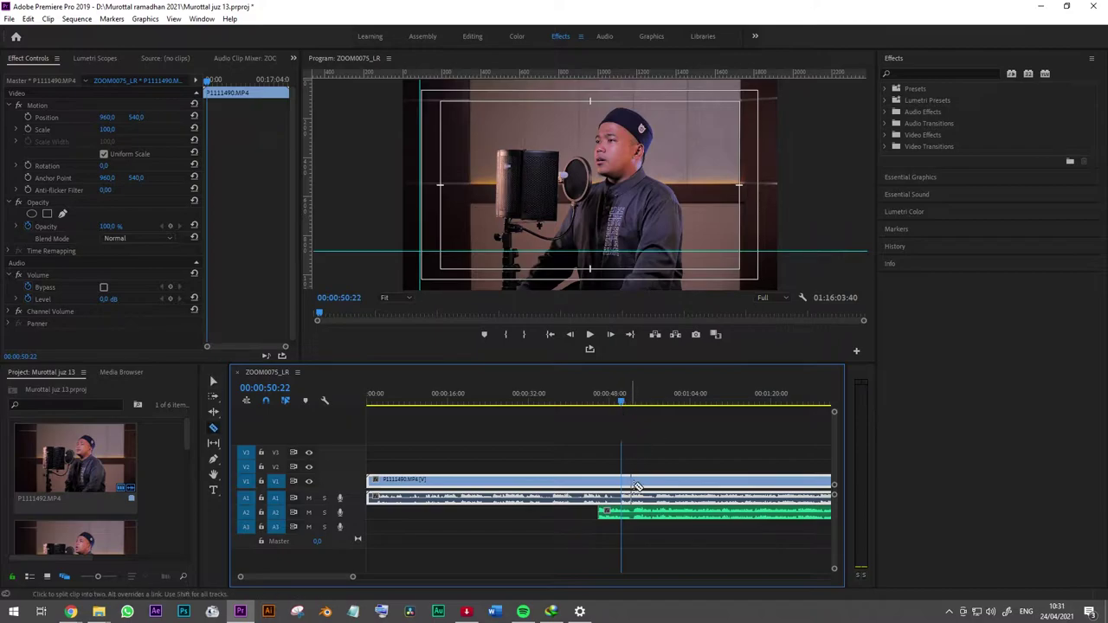
{"action": "left_click", "coordinate": [620, 489]}
{"action": "key", "text": "v"}
{"action": "key", "text": "Delete"}
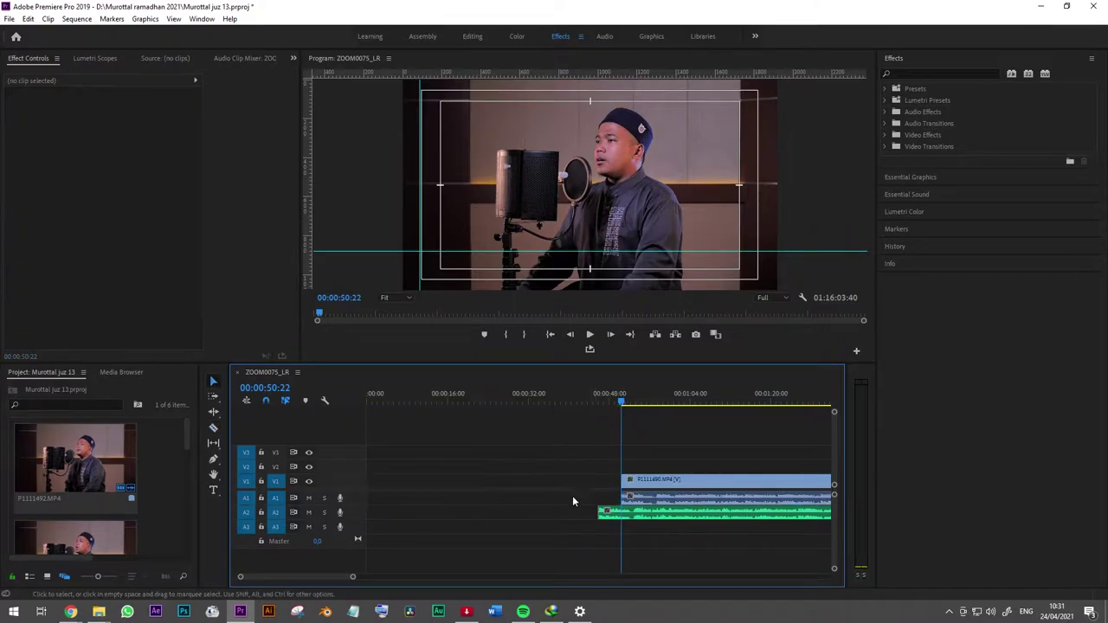
- Ripple Delete the leading gaps so both video and audio start at zero
{"action": "right_click", "coordinate": [543, 516]}
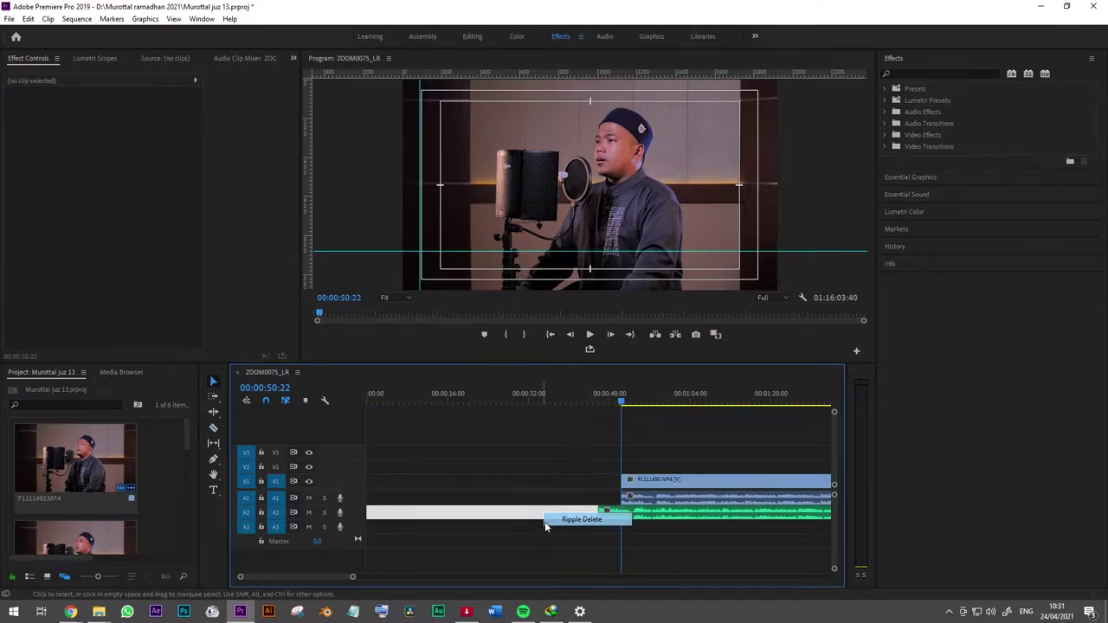
{"action": "left_click", "coordinate": [563, 519]}
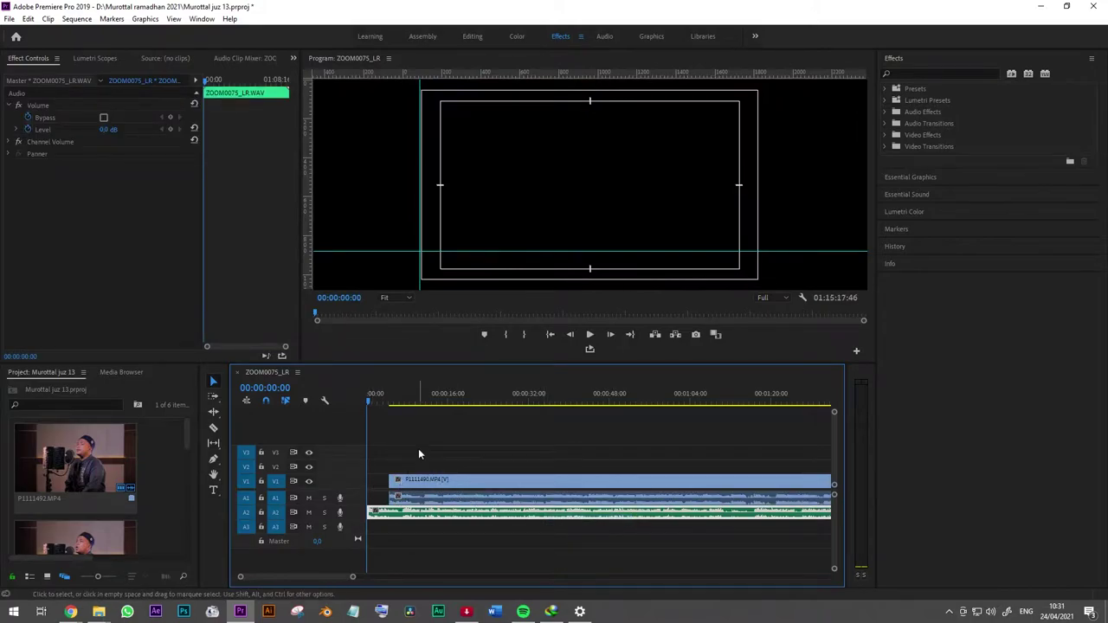
{"action": "key", "text": "="}
{"action": "key", "text": "="}
{"action": "key", "text": "="}
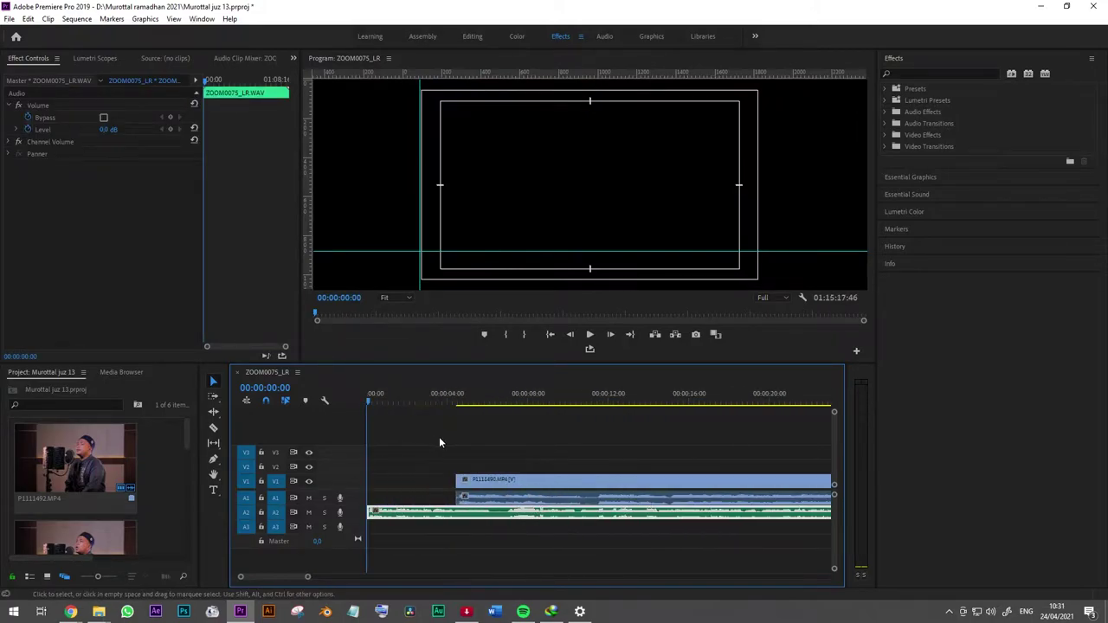
{"action": "left_click", "coordinate": [547, 495]}
{"action": "left_click", "coordinate": [547, 511], "text": "shift"}
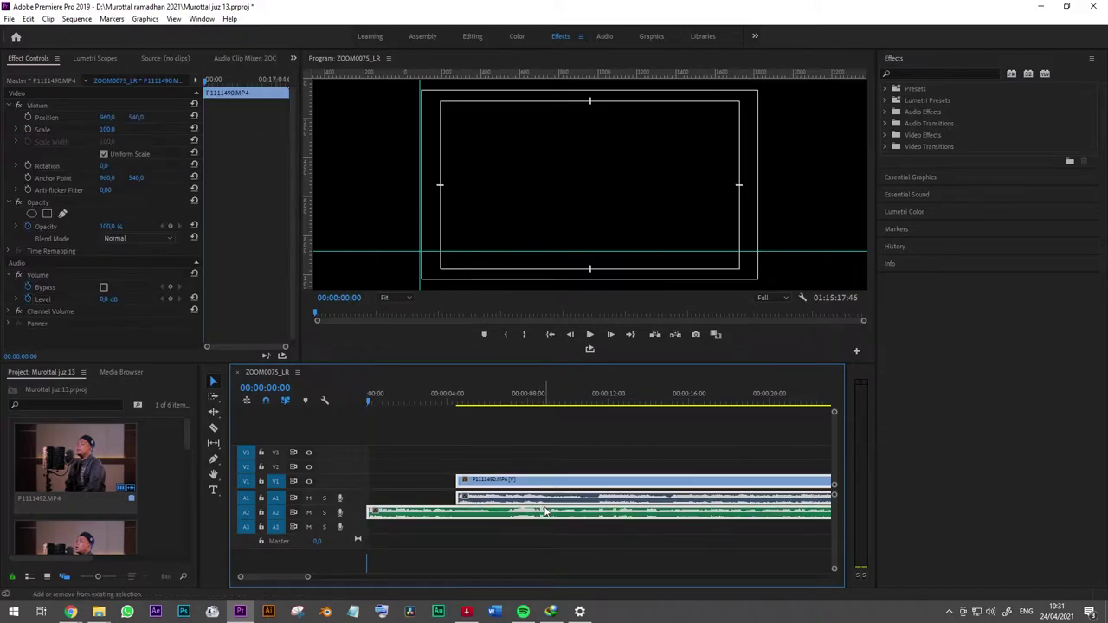
{"action": "right_click", "coordinate": [547, 506]}
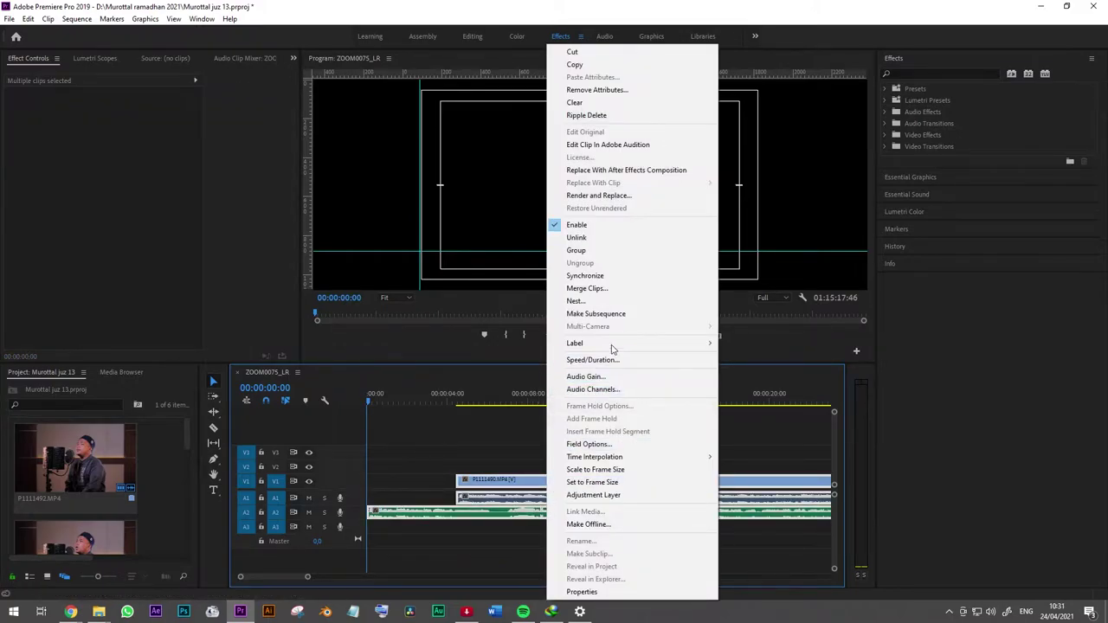
{"action": "left_click", "coordinate": [397, 485]}
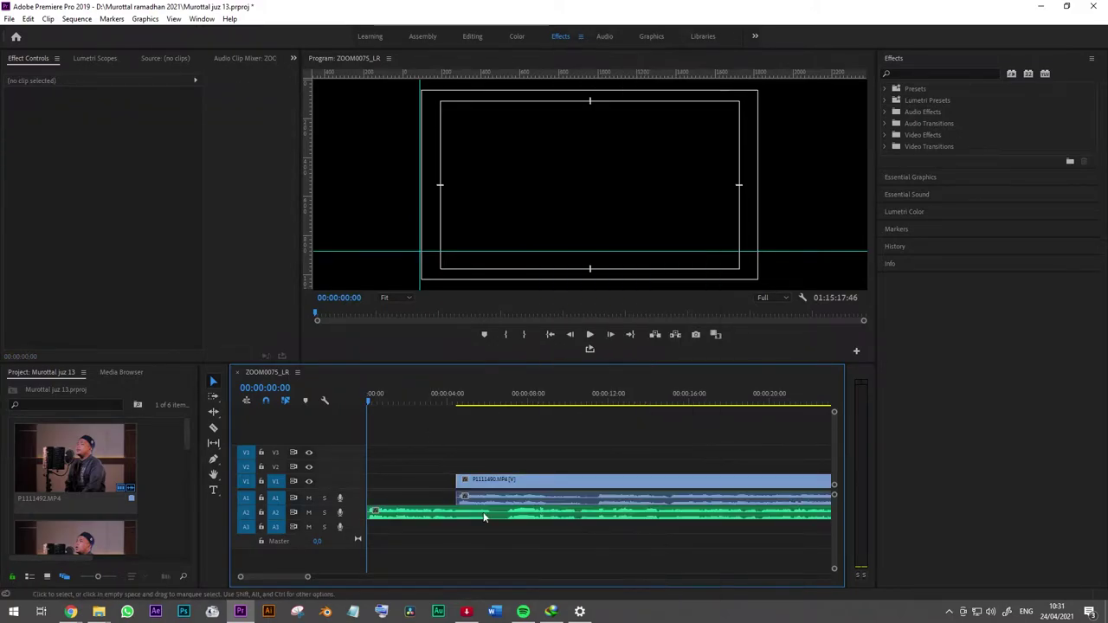
{"action": "right_click", "coordinate": [415, 488]}
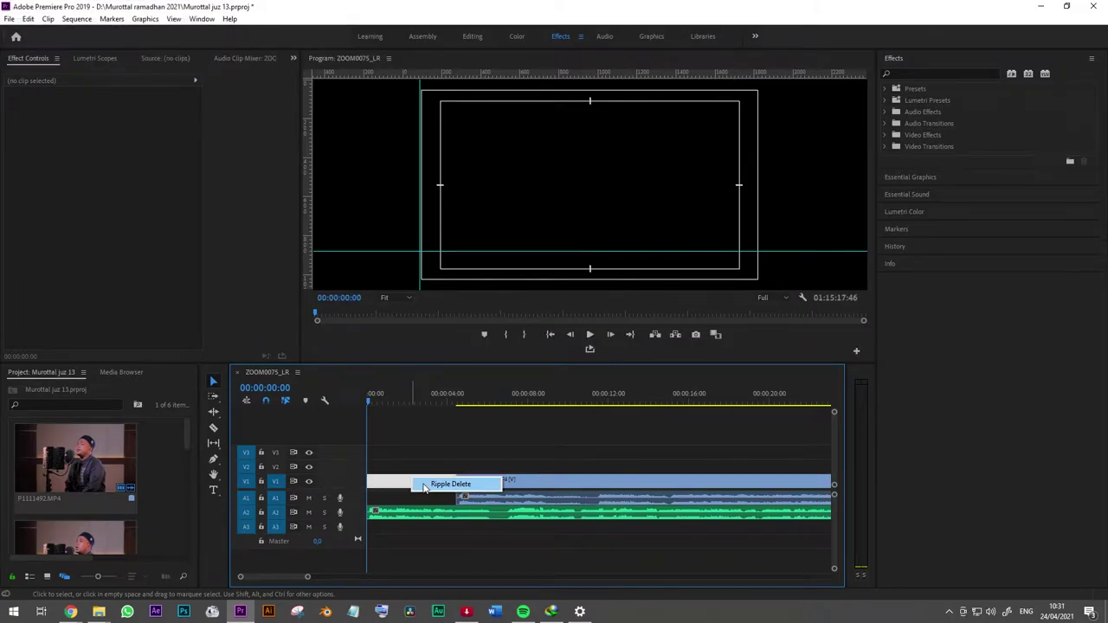
{"action": "left_click", "coordinate": [446, 498]}
- Play from the start to check sync and mute the camera audio on A1
{"action": "key", "text": "space"}
{"action": "key", "text": "equal"}
{"action": "key", "text": "equal"}
{"action": "key", "text": "equal"}
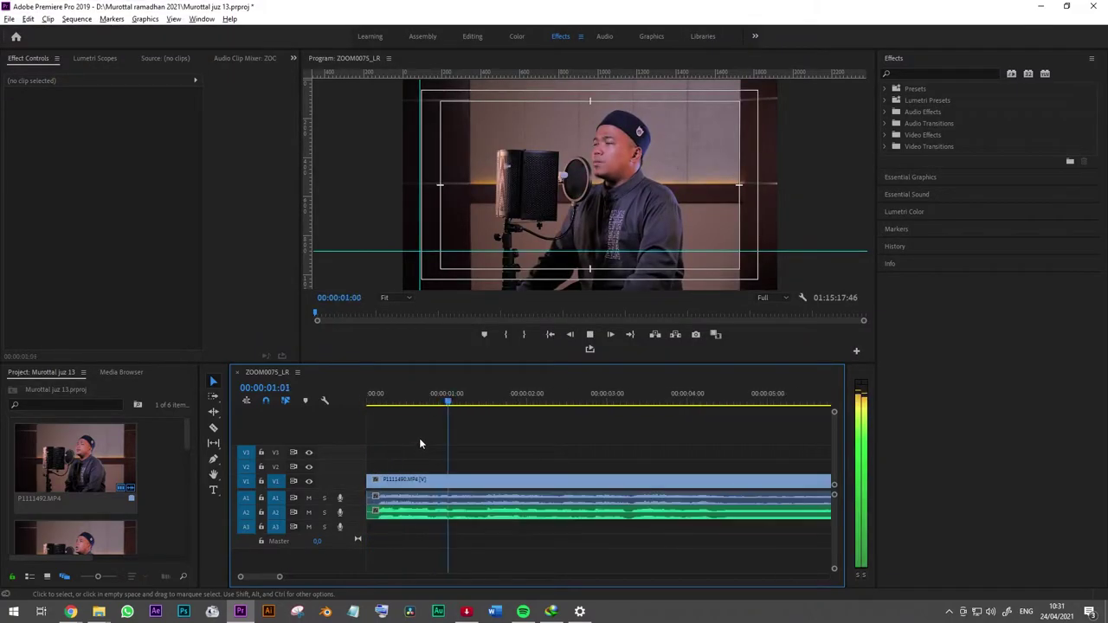
{"action": "left_click", "coordinate": [308, 498]}
{"action": "key", "text": "minus"}
{"action": "key", "text": "minus"}
{"action": "key", "text": "minus"}
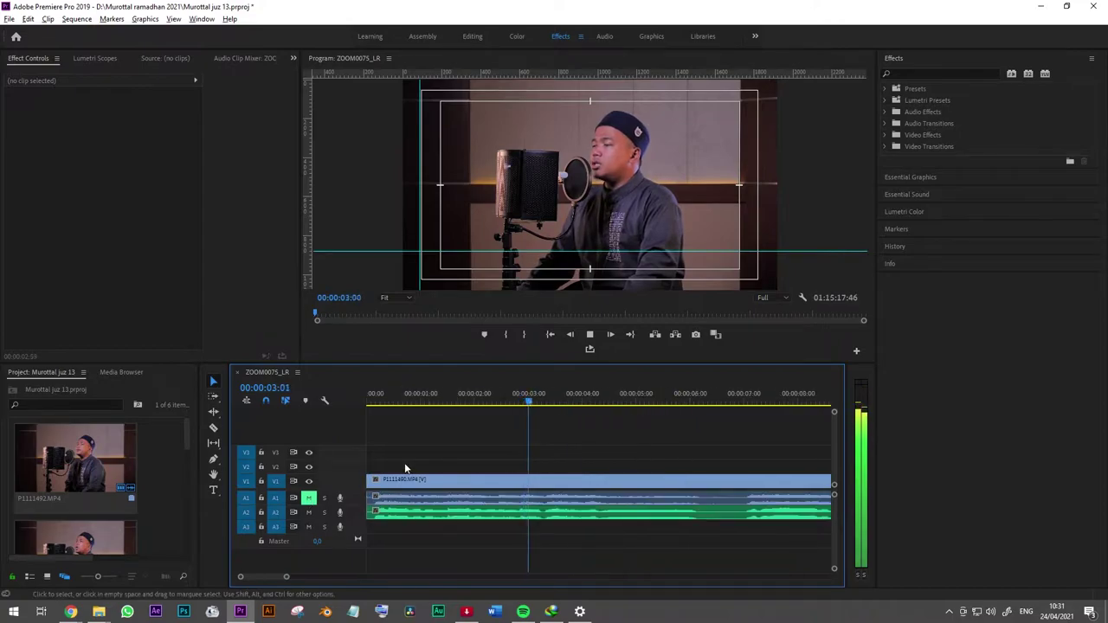
{"action": "left_click", "coordinate": [431, 480]}
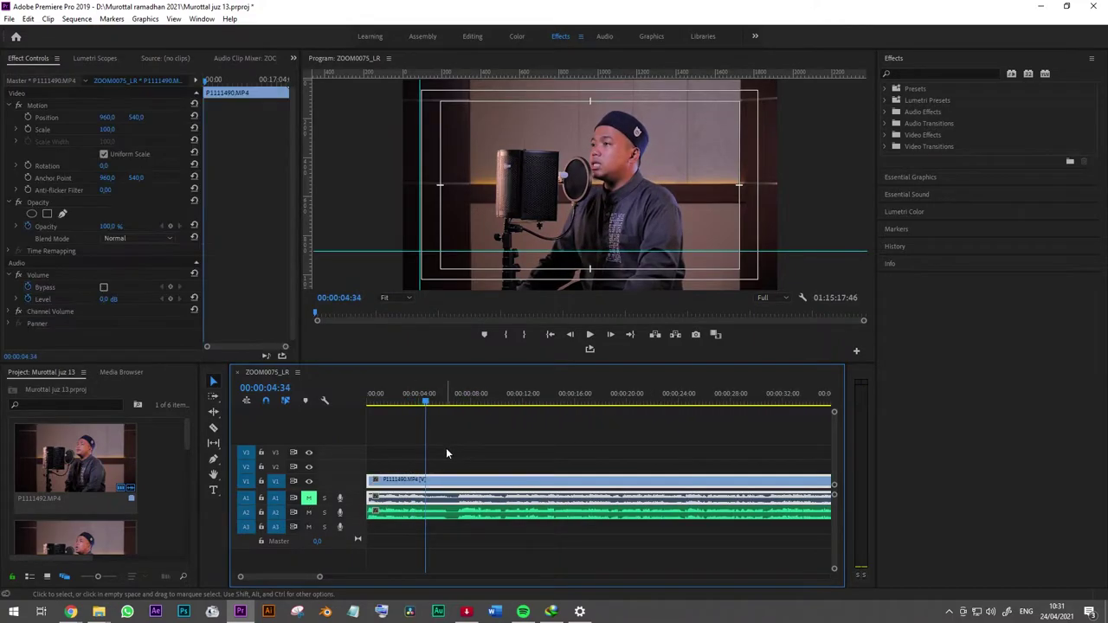
{"action": "key", "text": "minus"}
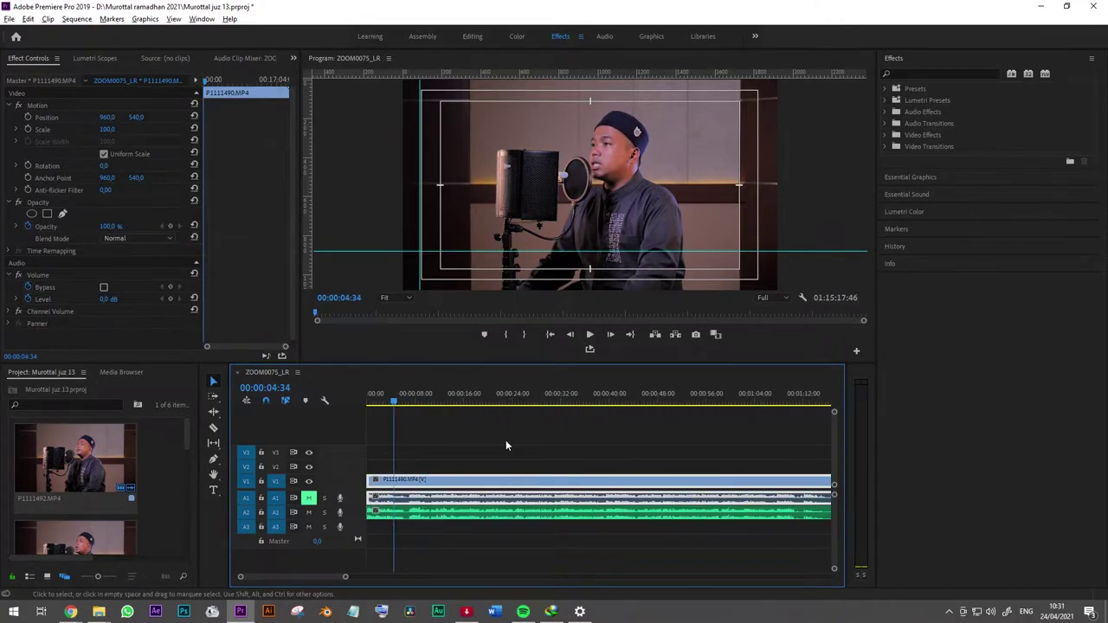
{"action": "key", "text": "minus"}
{"action": "key", "text": "minus"}
{"action": "key", "text": "minus"}
{"action": "key", "text": "minus"}
{"action": "key", "text": "minus"}
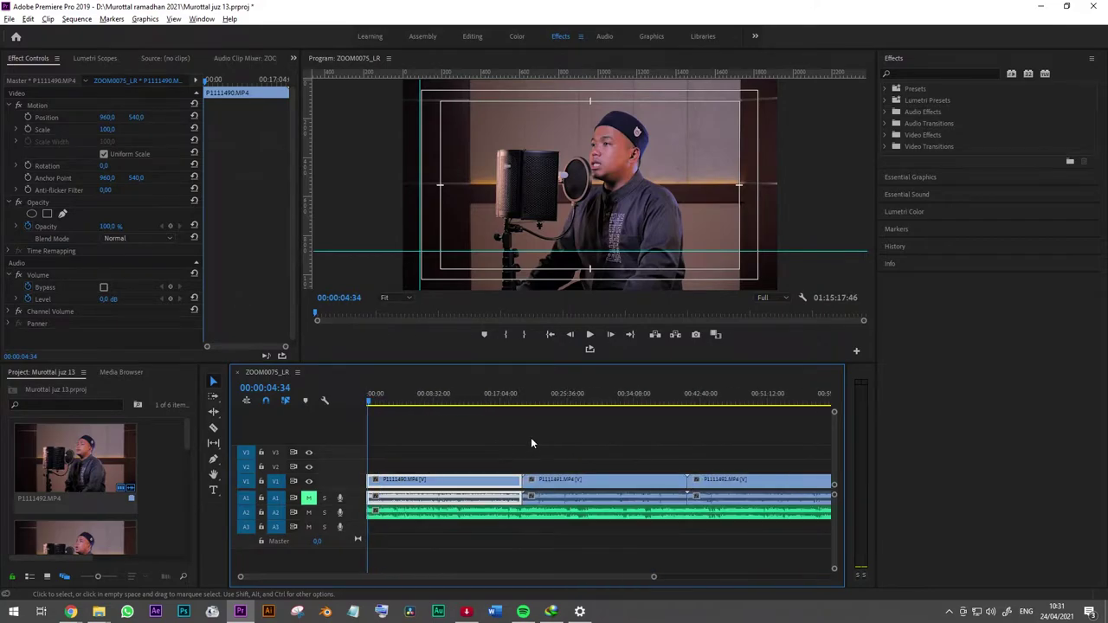
{"action": "key", "text": "minus"}
- Close the gap before the last clip and play across the join to check it
{"action": "left_click", "coordinate": [767, 403]}
{"action": "key", "text": "space"}
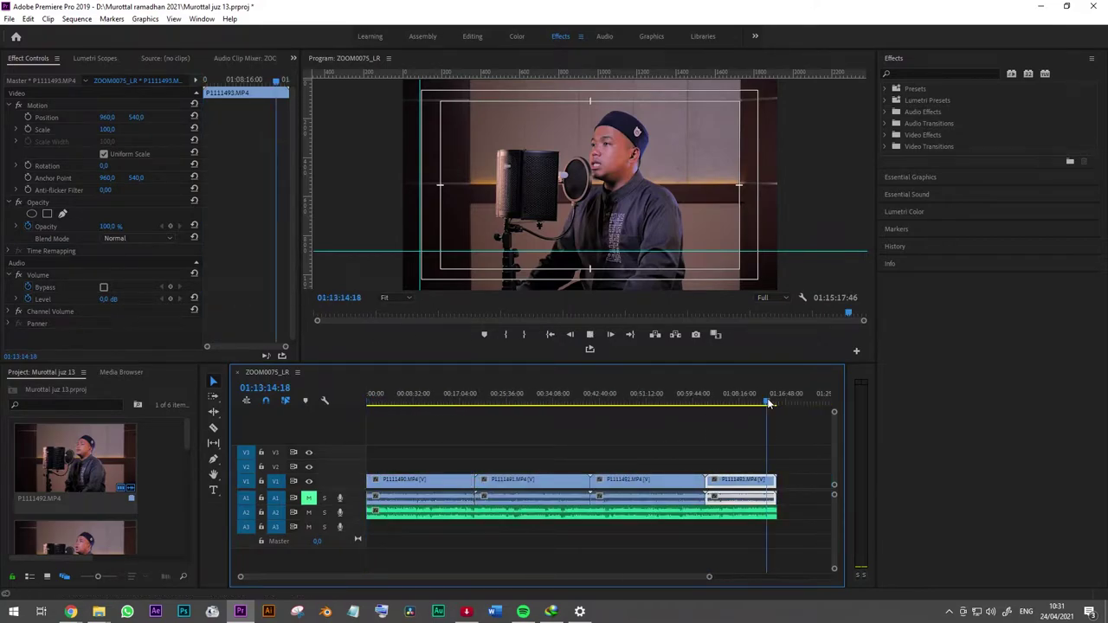
{"action": "key", "text": "space"}
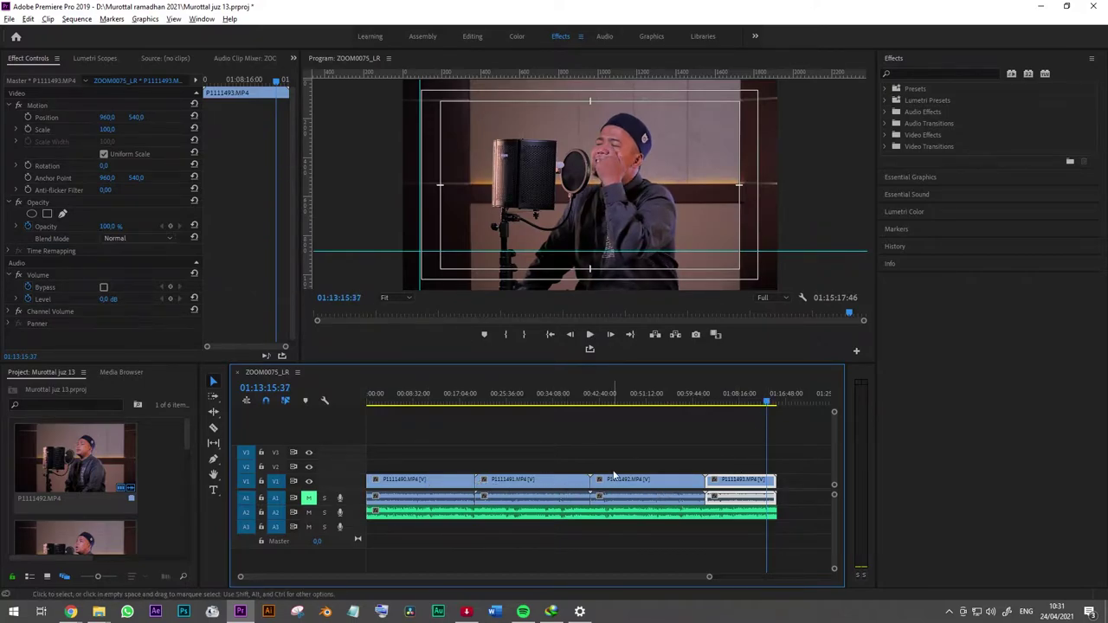
{"action": "left_click", "coordinate": [700, 402]}
{"action": "left_click_drag", "start_coordinate": [717, 480], "coordinate": [743, 481]}
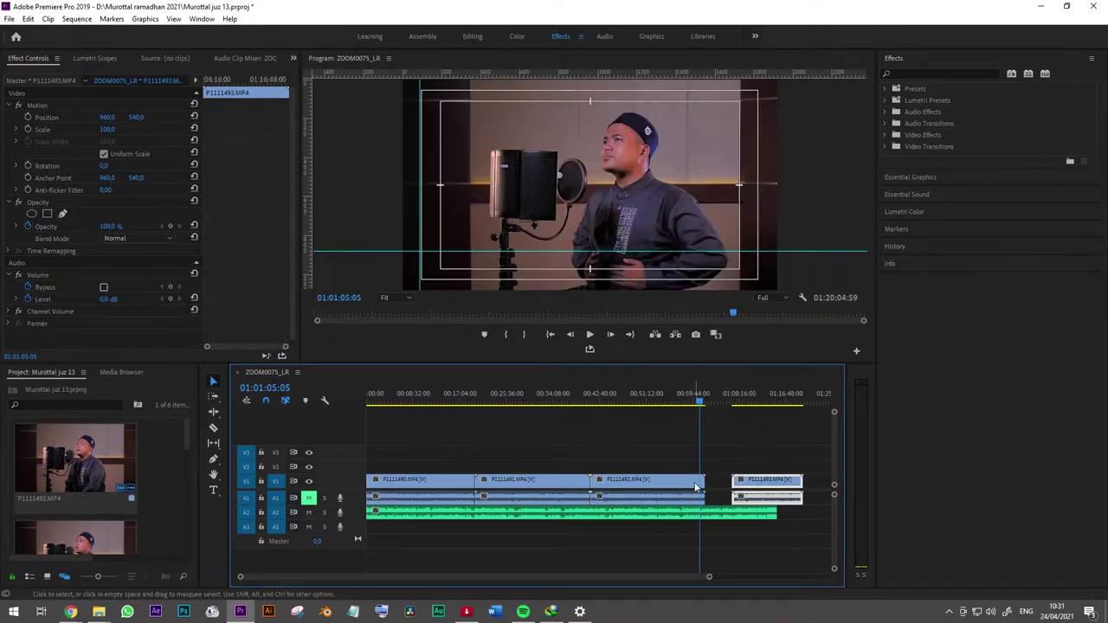
{"action": "left_click", "coordinate": [713, 483]}
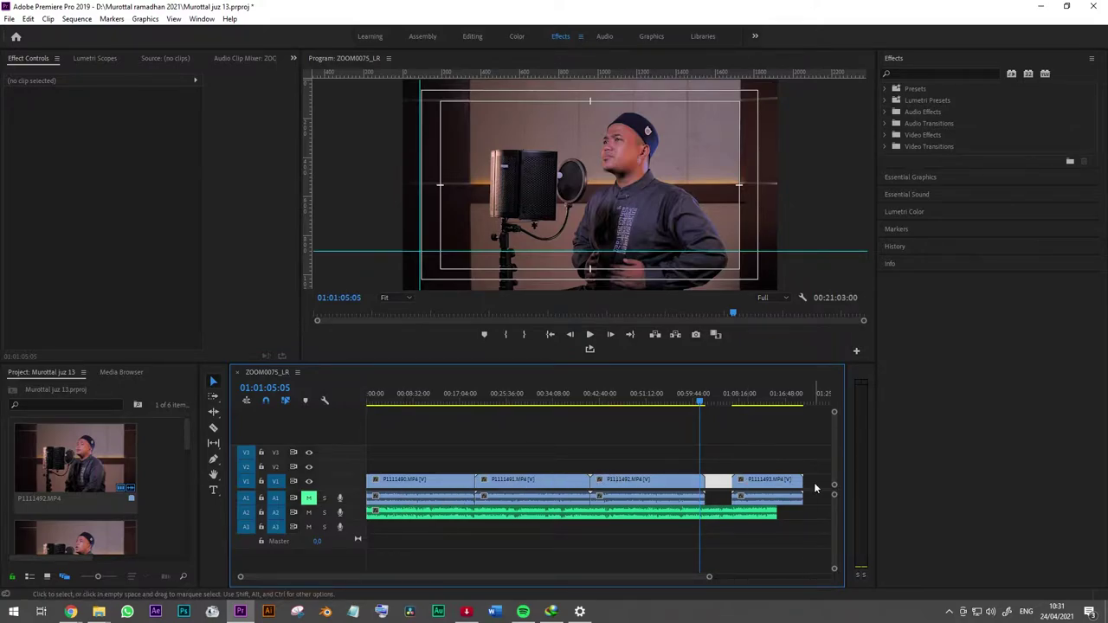
{"action": "left_click_drag", "start_coordinate": [793, 482], "coordinate": [765, 483]}
{"action": "key", "text": "space"}
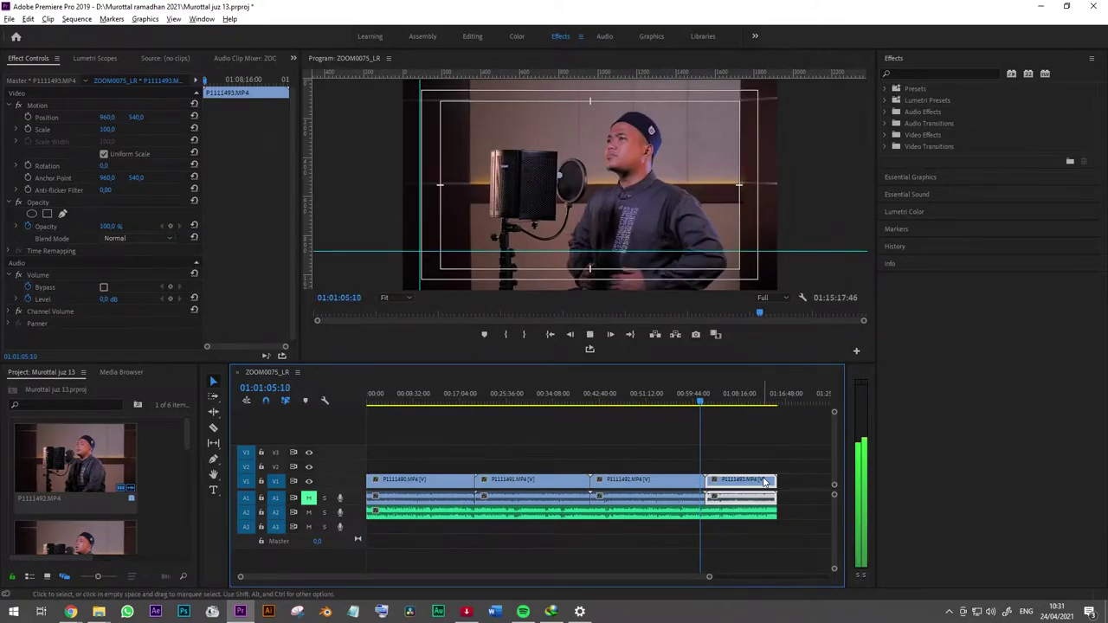
{"action": "key", "text": "="}
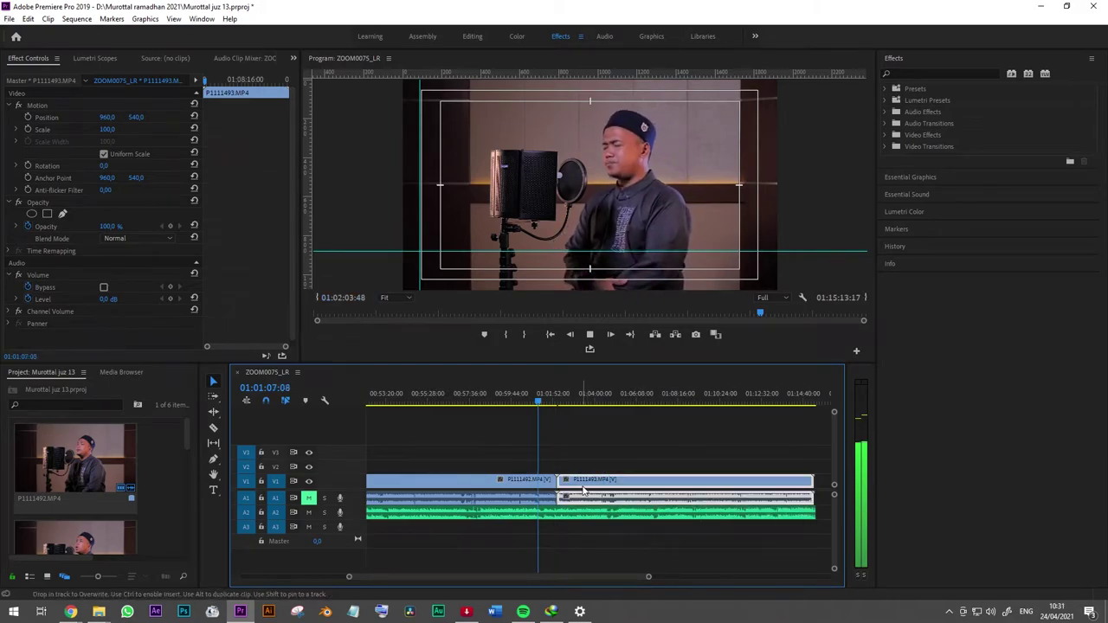
{"action": "key", "text": "minus"}
{"action": "key", "text": "minus"}
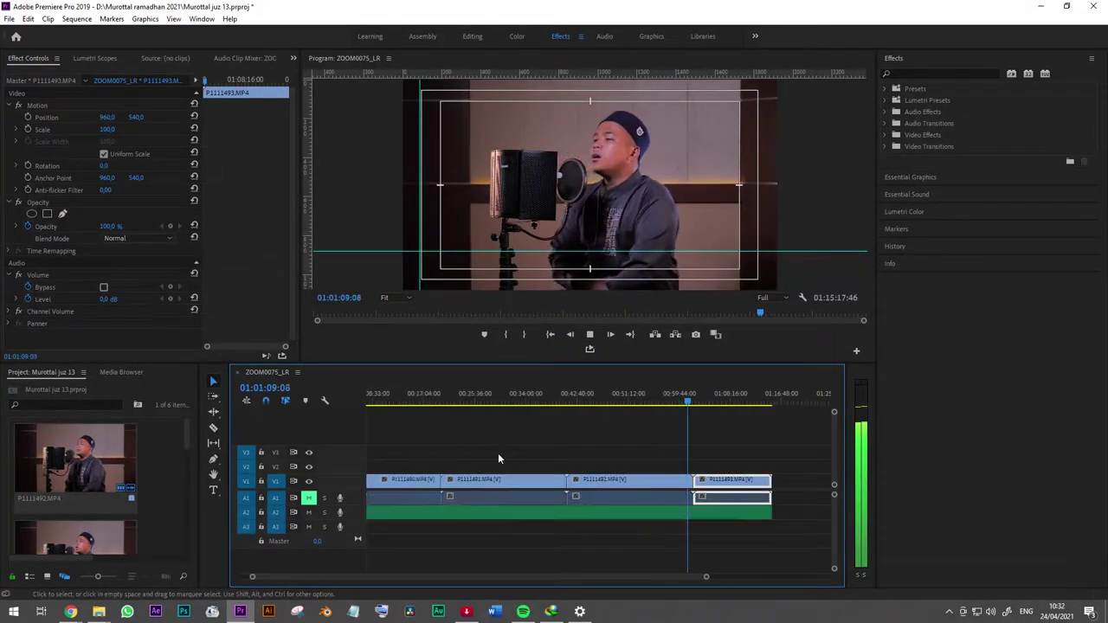
{"action": "key", "text": "space"}
- Select the three later clips and shift them right, opening a gap after P1111490
{"action": "left_click", "coordinate": [532, 449]}
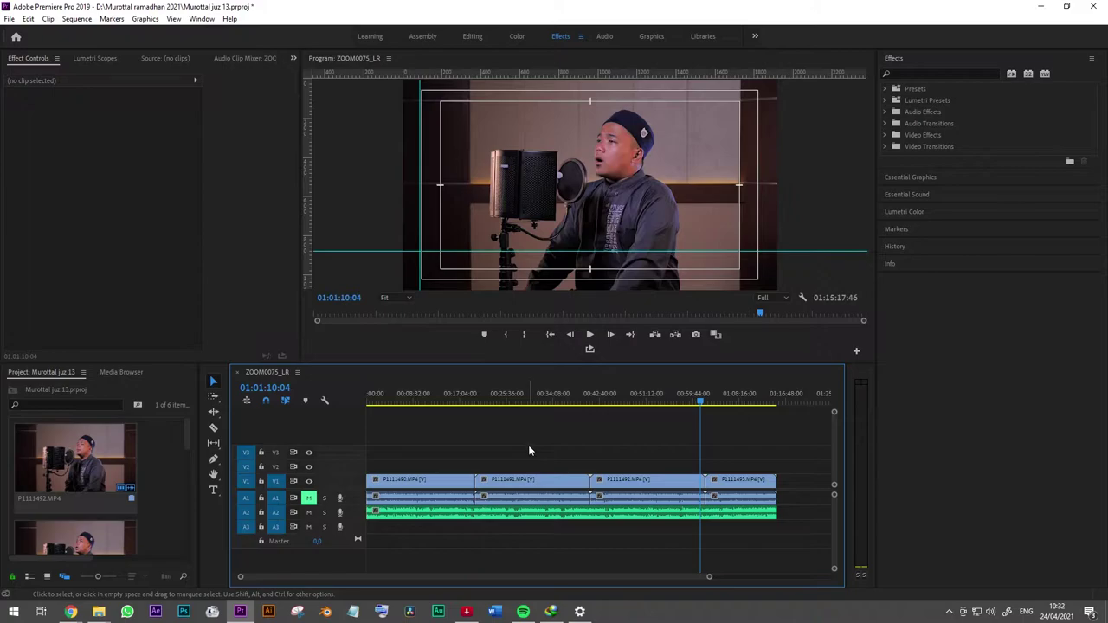
{"action": "left_click_drag", "start_coordinate": [528, 446], "coordinate": [738, 478]}
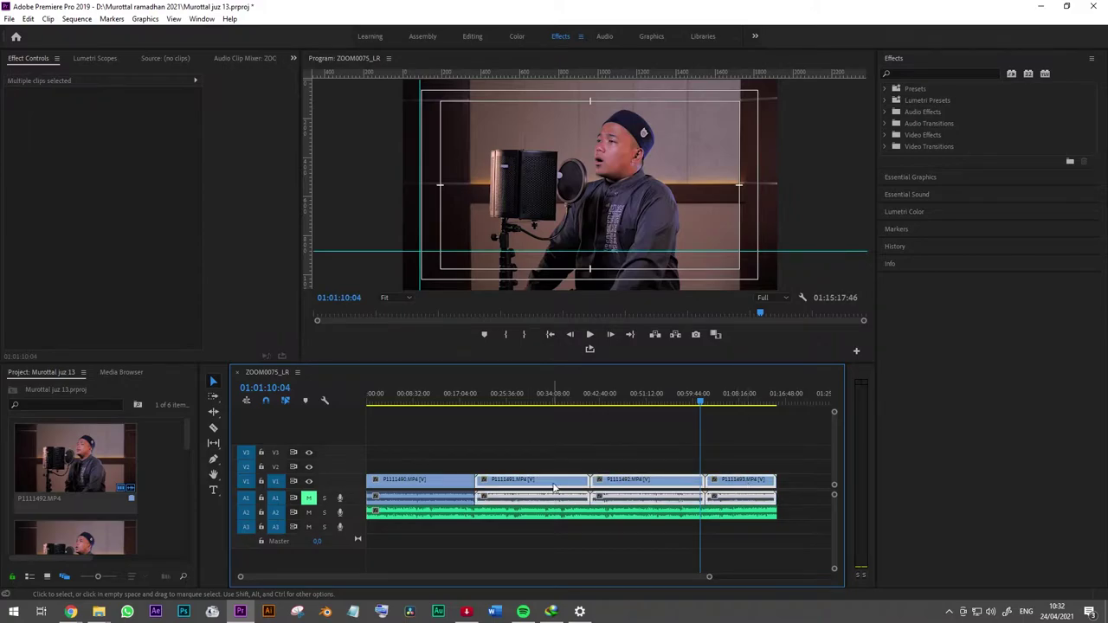
{"action": "left_click_drag", "start_coordinate": [554, 487], "coordinate": [586, 487]}
{"action": "left_click", "coordinate": [485, 493]}
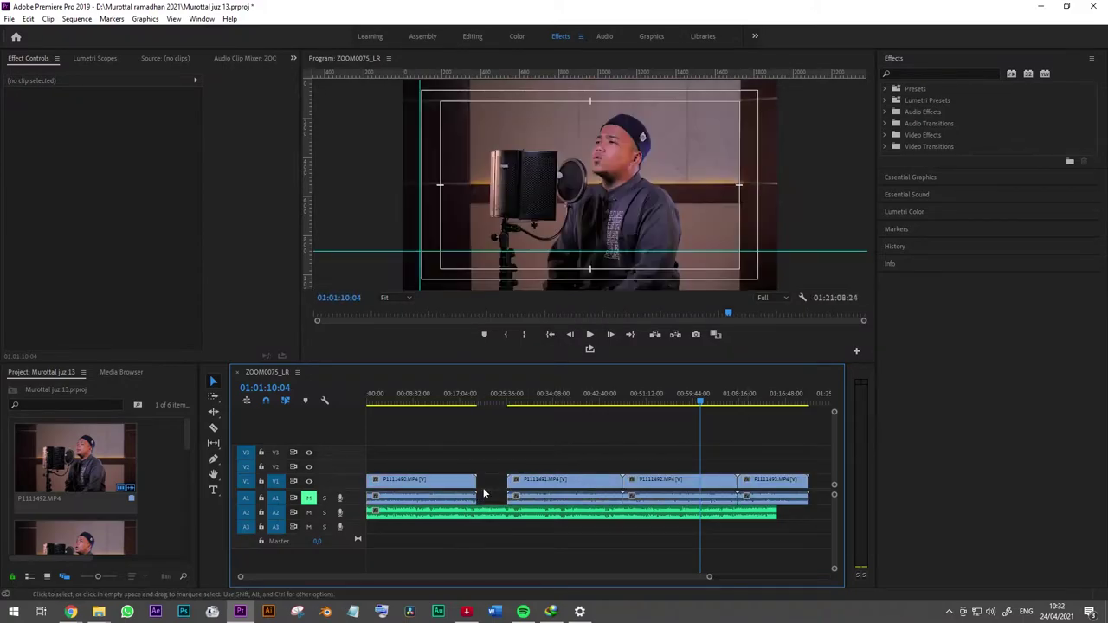
{"action": "right_click", "coordinate": [484, 492]}
{"action": "left_click", "coordinate": [511, 486]}
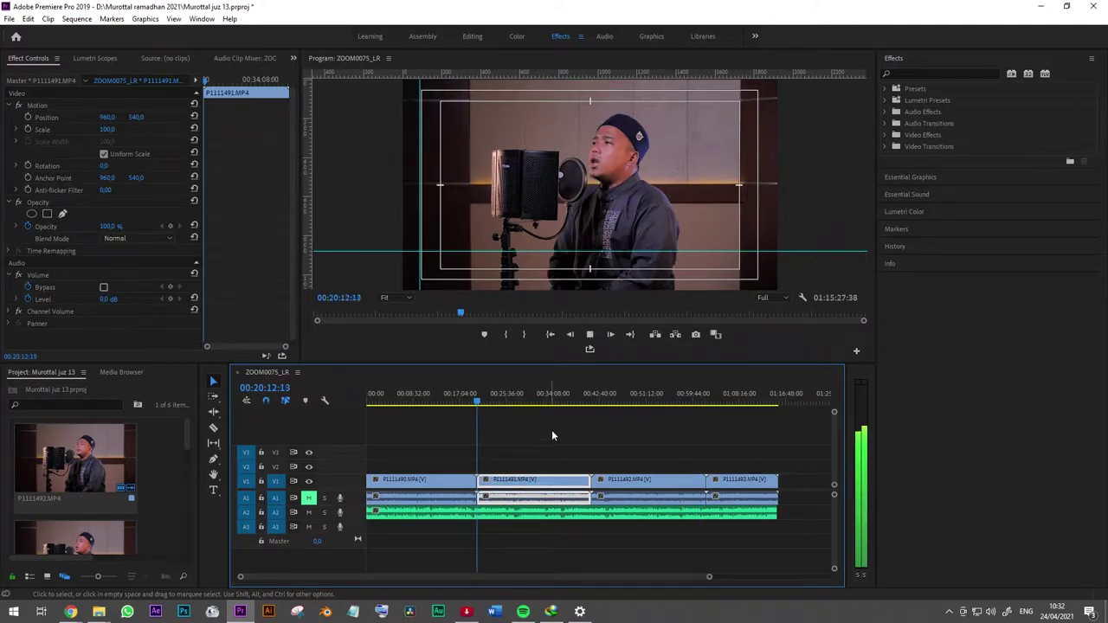
{"action": "left_click", "coordinate": [569, 400]}
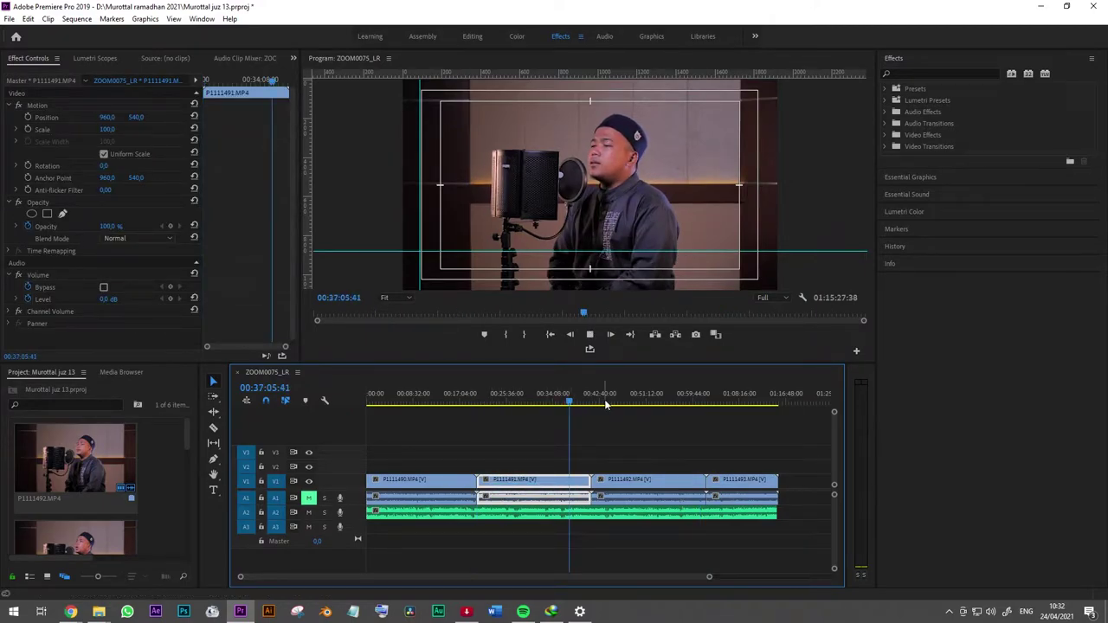
{"action": "left_click", "coordinate": [603, 401]}
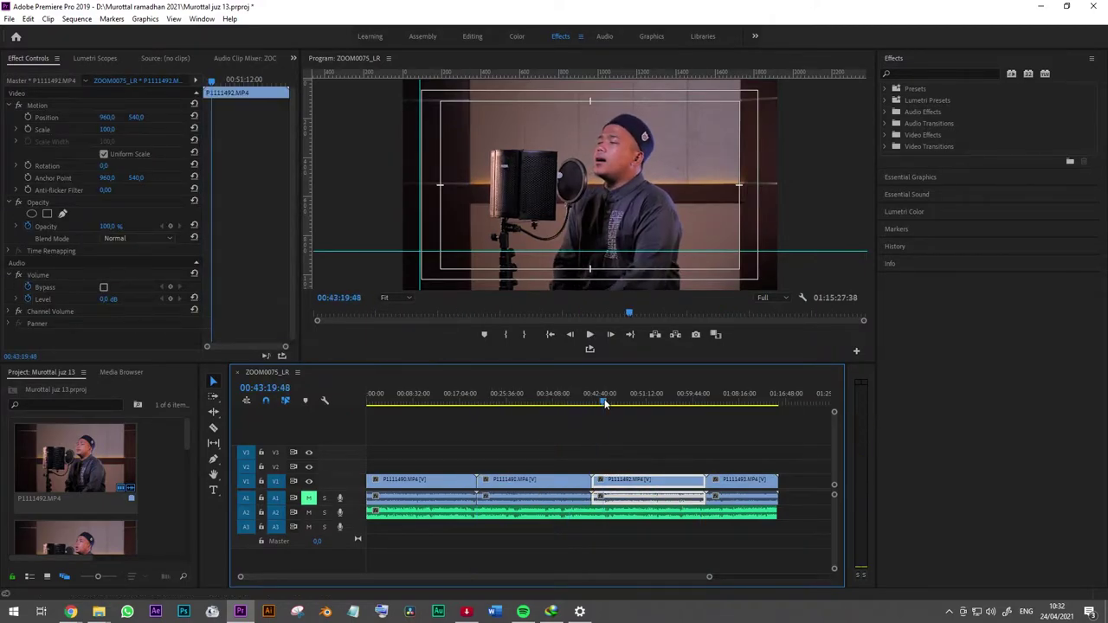
{"action": "left_click", "coordinate": [683, 399]}
{"action": "left_click", "coordinate": [710, 401]}
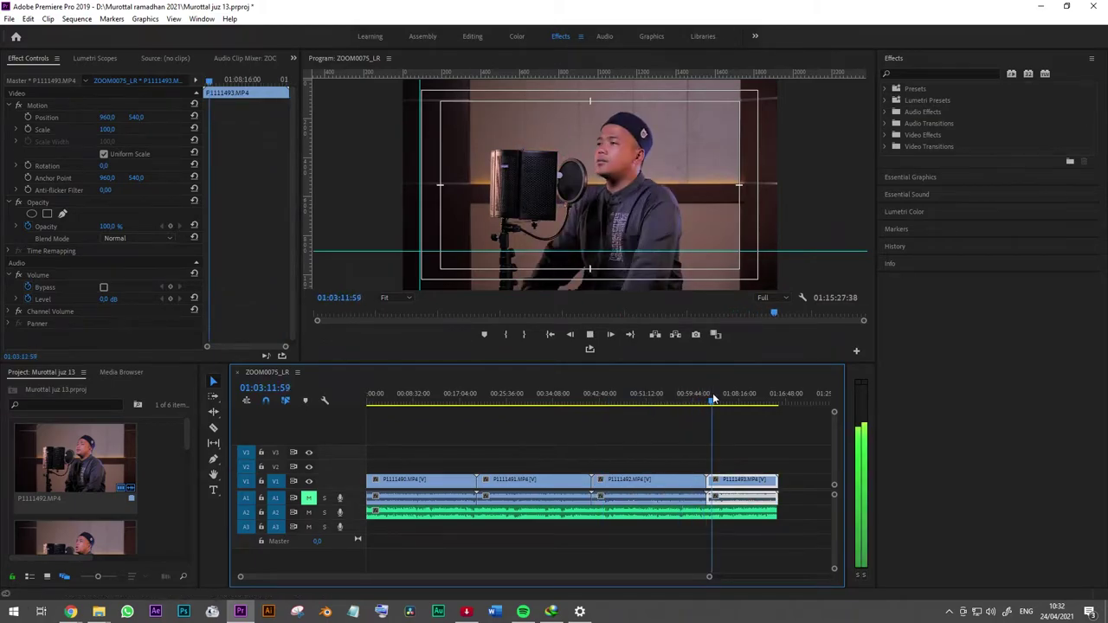
{"action": "left_click", "coordinate": [765, 401]}
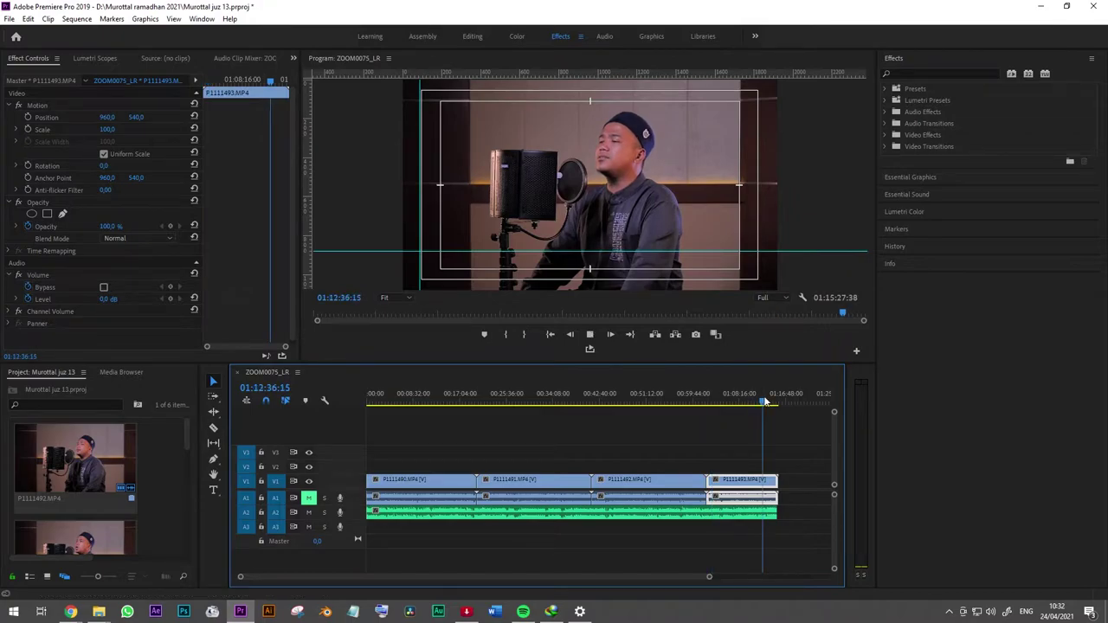
{"action": "key", "text": "space"}
{"action": "scroll", "coordinate": [783, 468], "scroll_direction": "up", "scroll_amount": 5}
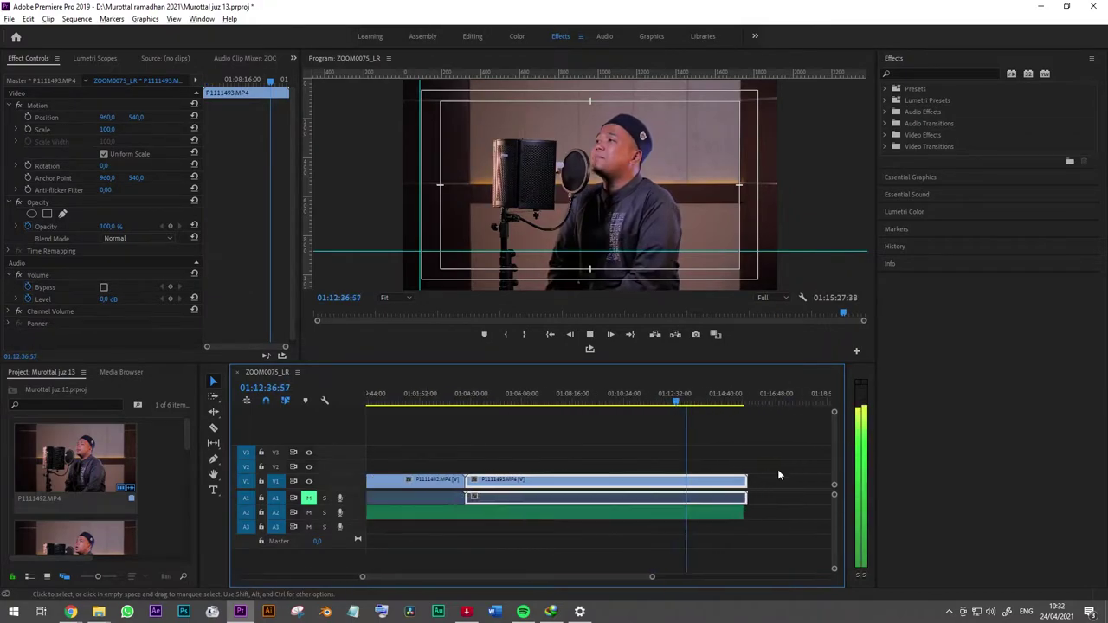
{"action": "left_click", "coordinate": [724, 403]}
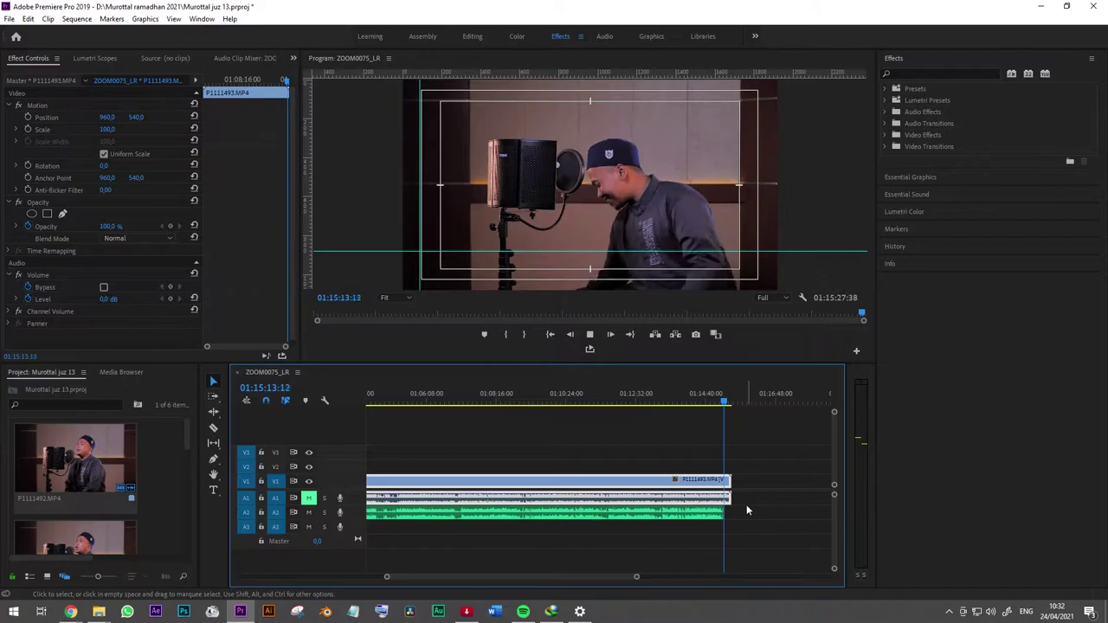
{"action": "key", "text": "space"}
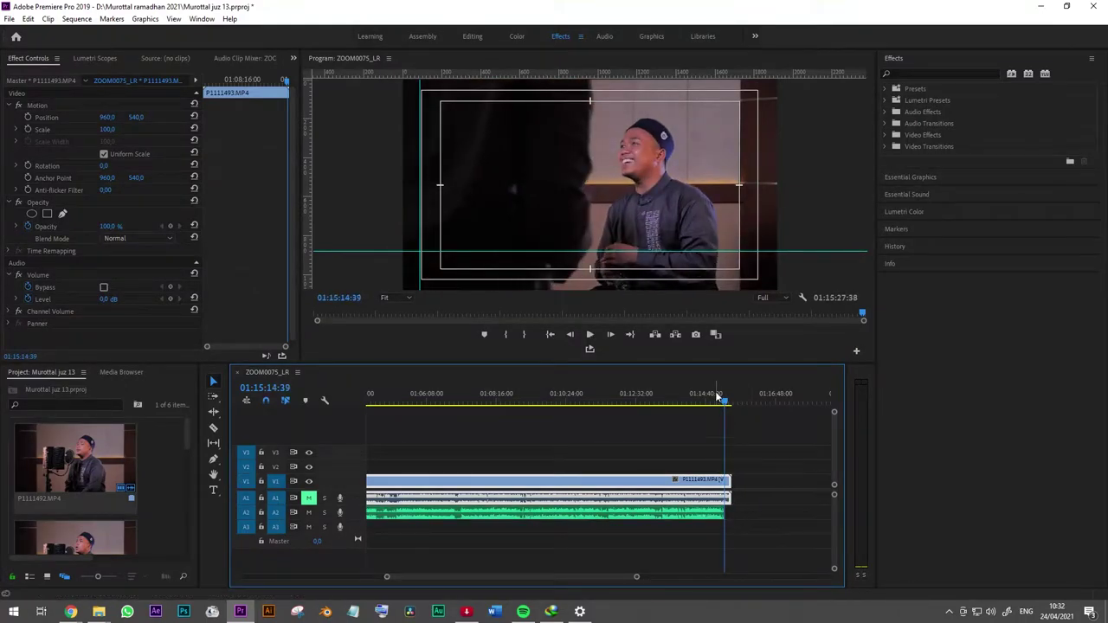
{"action": "left_click", "coordinate": [718, 396]}
{"action": "key", "text": "space"}
{"action": "key", "text": "space"}
{"action": "left_click", "coordinate": [755, 497]}
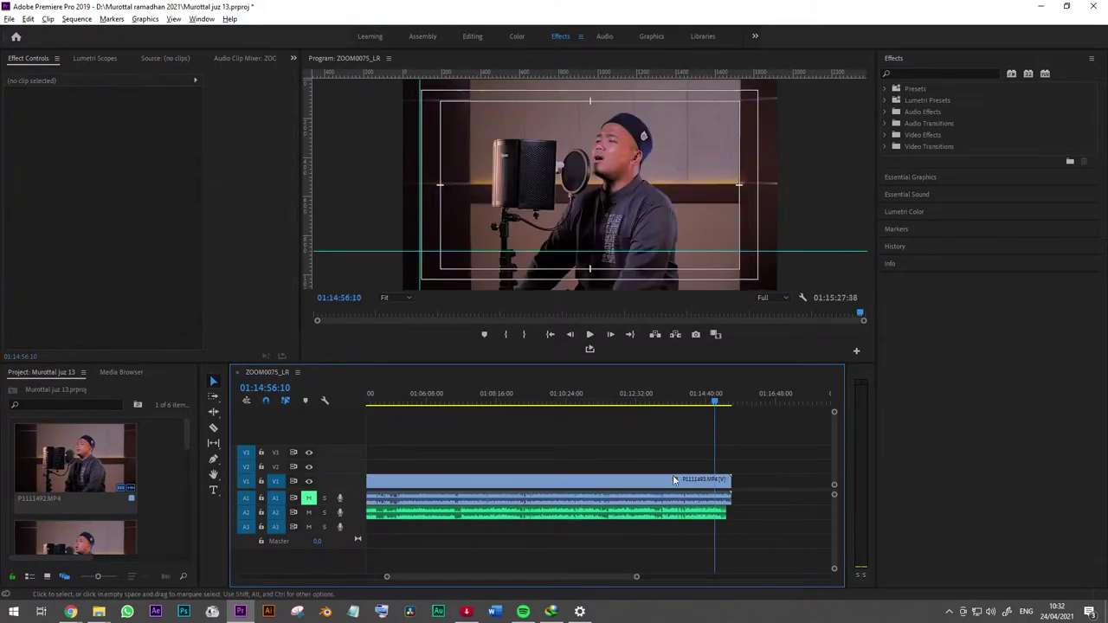
{"action": "key", "text": "backslash"}
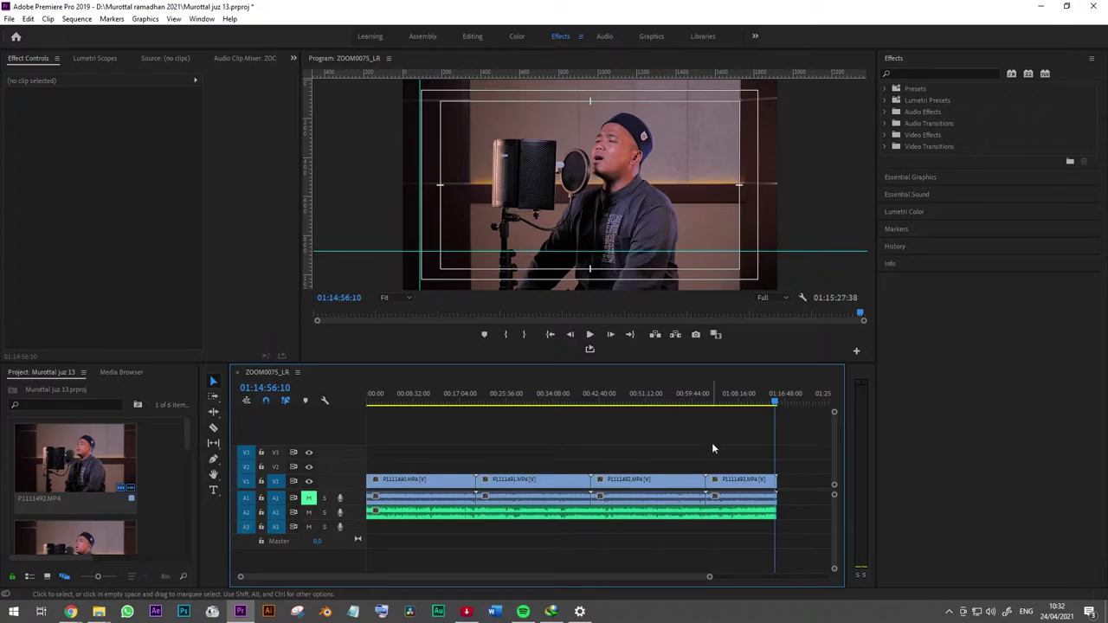
- Nest all four clips into Nested Sequence 01
{"action": "left_click_drag", "start_coordinate": [803, 497], "coordinate": [325, 466]}
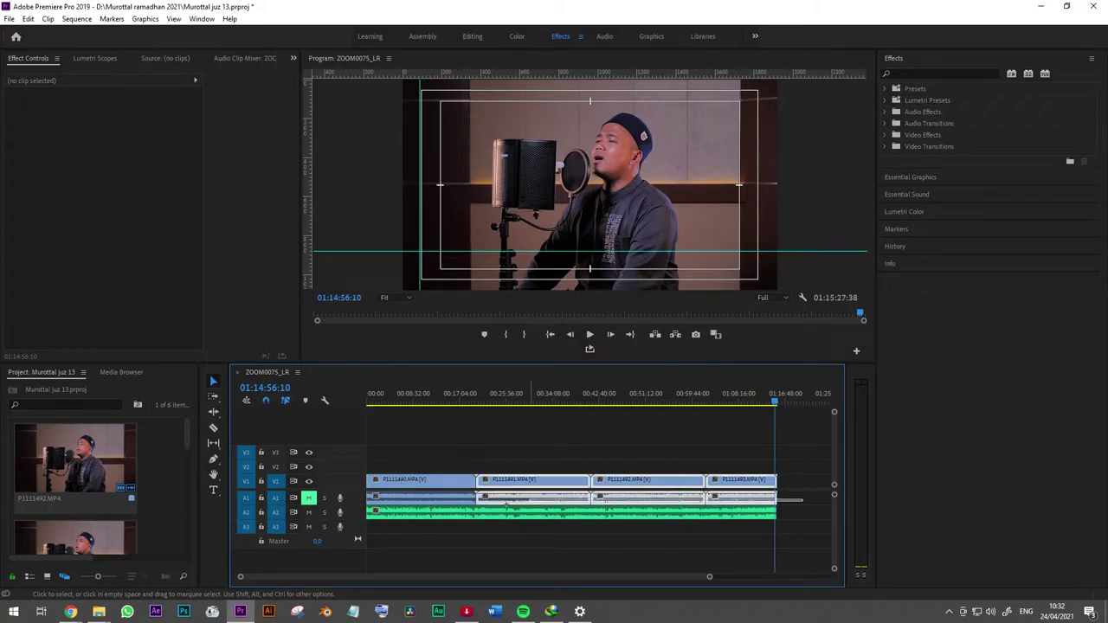
{"action": "right_click", "coordinate": [433, 491]}
{"action": "left_click", "coordinate": [521, 305]}
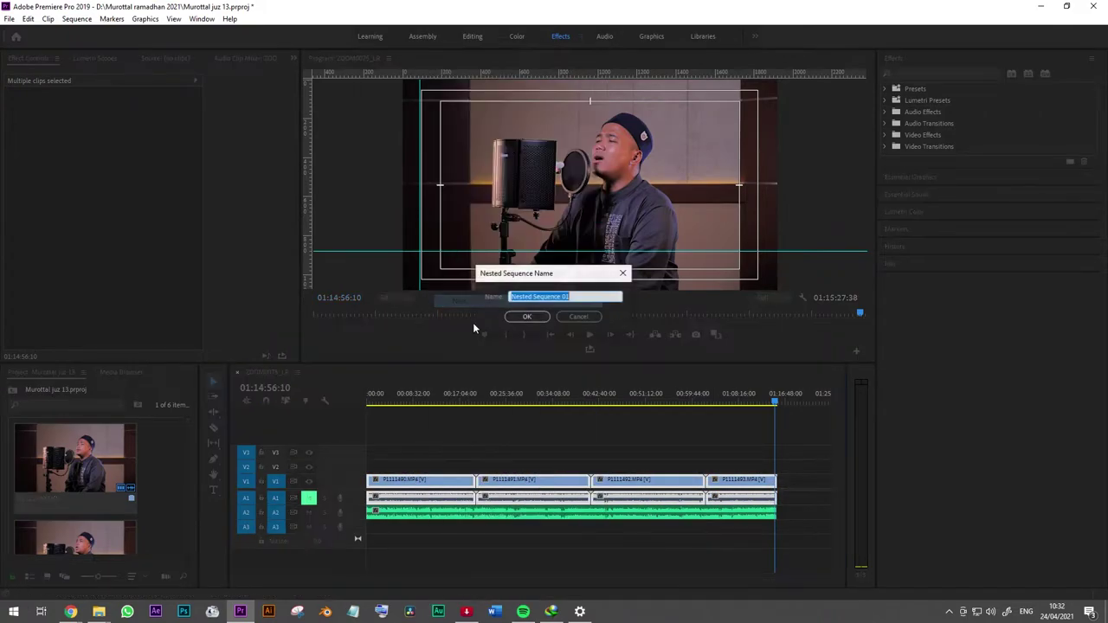
{"action": "left_click", "coordinate": [525, 318]}
- Unlink the nested clip and delete its audio on A1
{"action": "right_click", "coordinate": [700, 500]}
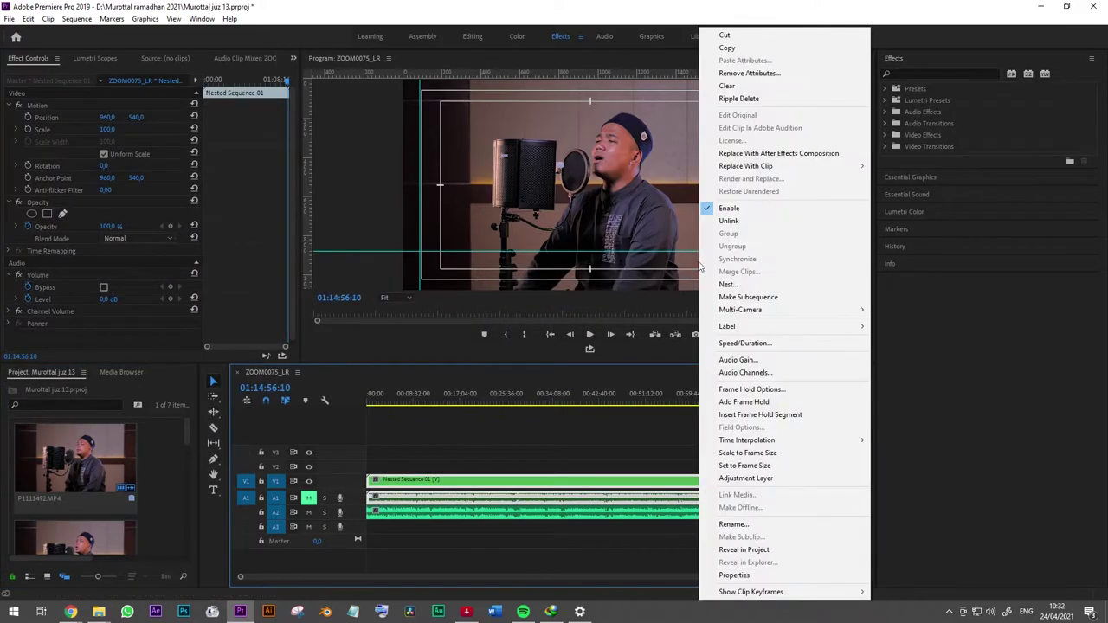
{"action": "left_click", "coordinate": [719, 222]}
{"action": "left_click", "coordinate": [564, 505]}
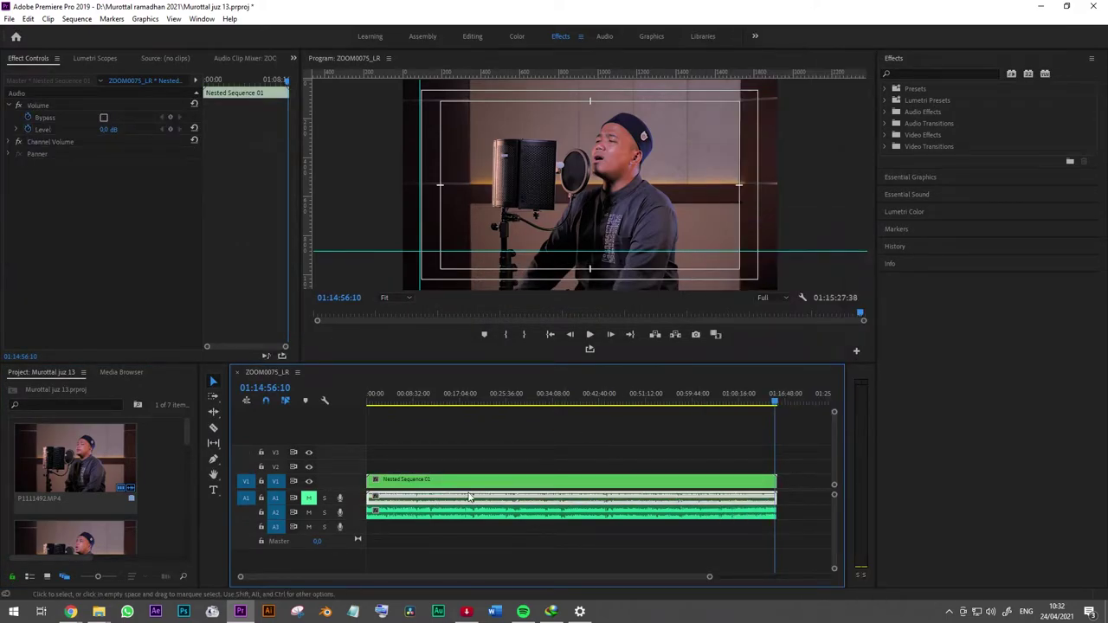
{"action": "key", "text": "Delete"}
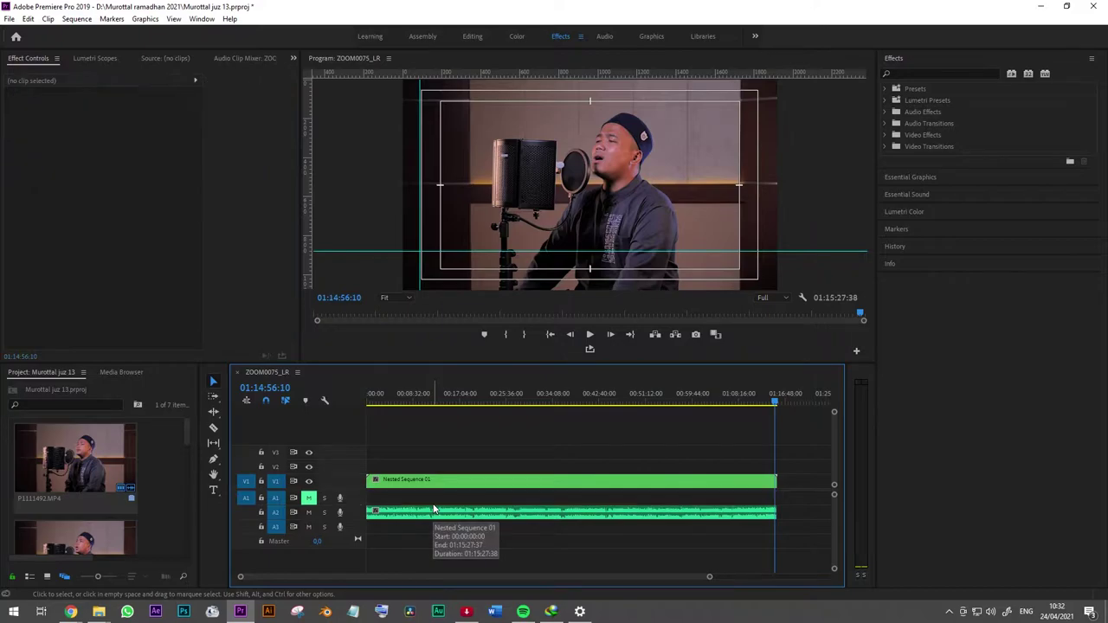
- Link Nested Sequence 01 with the ZOOM0075_LR.WAV audio beneath it
{"action": "left_click", "coordinate": [439, 513]}
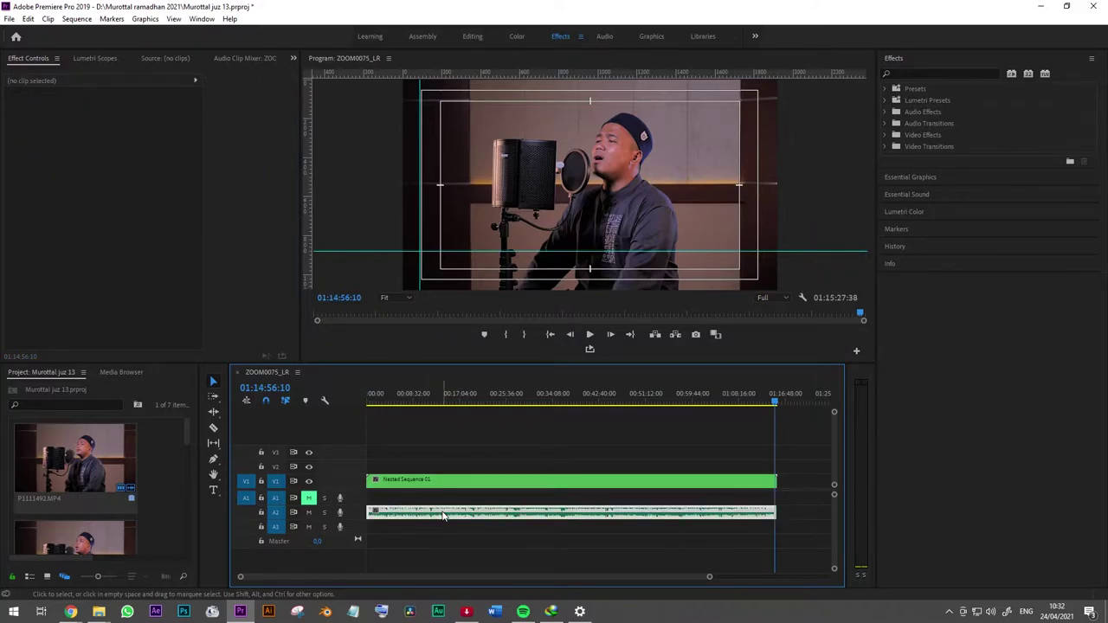
{"action": "left_click", "coordinate": [612, 394]}
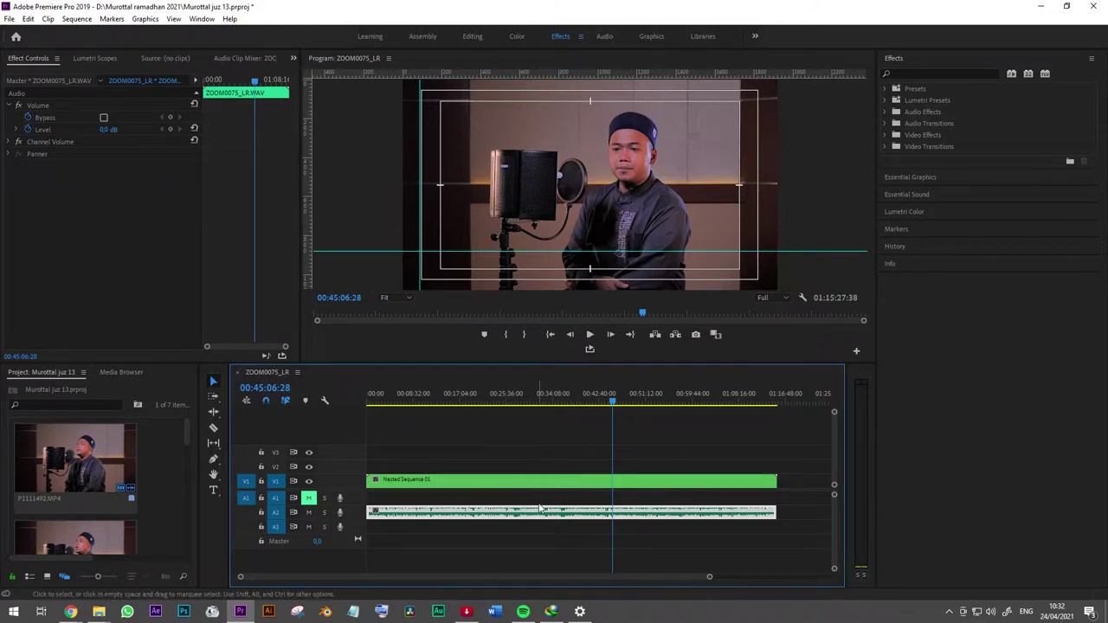
{"action": "left_click_drag", "start_coordinate": [546, 529], "coordinate": [582, 459]}
{"action": "right_click", "coordinate": [591, 481]}
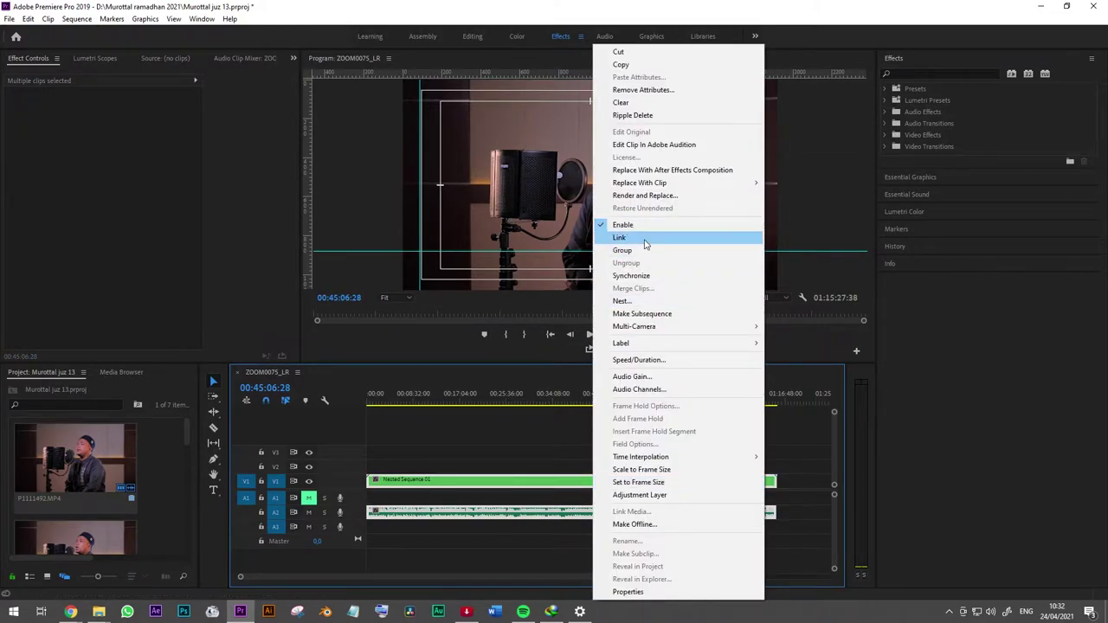
{"action": "left_click", "coordinate": [645, 239]}
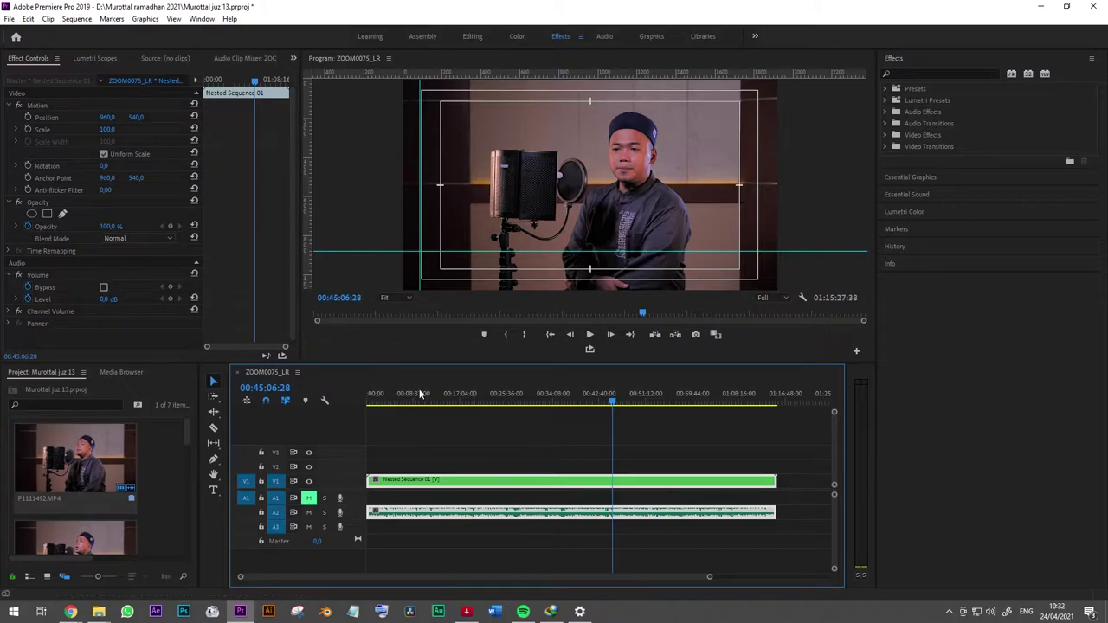
{"action": "key", "text": "Home"}
{"action": "key", "text": "space"}
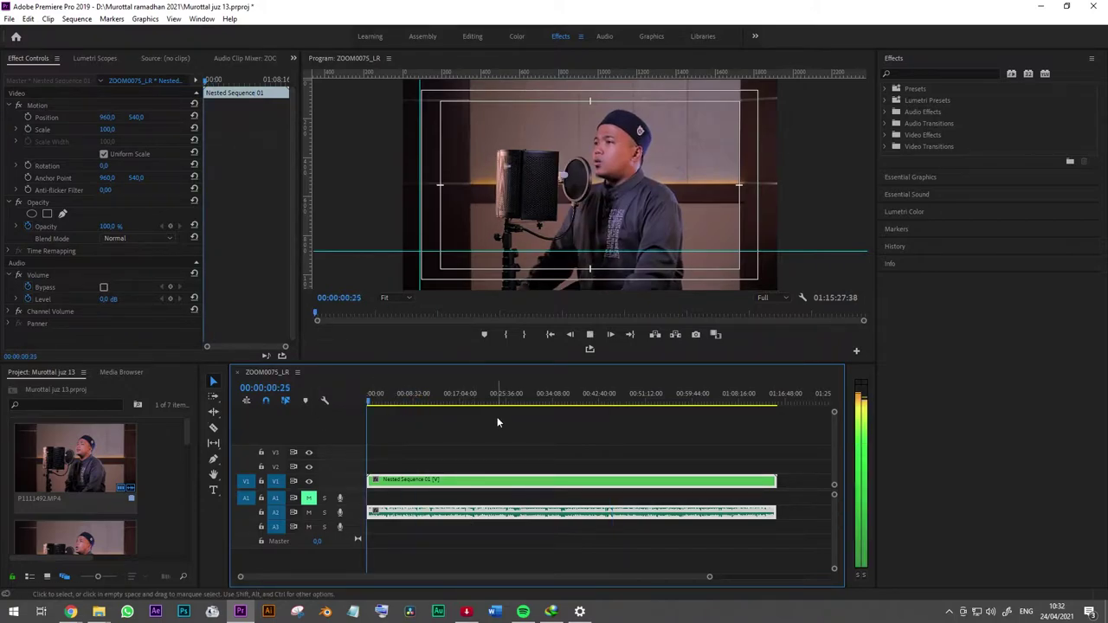
{"action": "key", "text": "equal"}
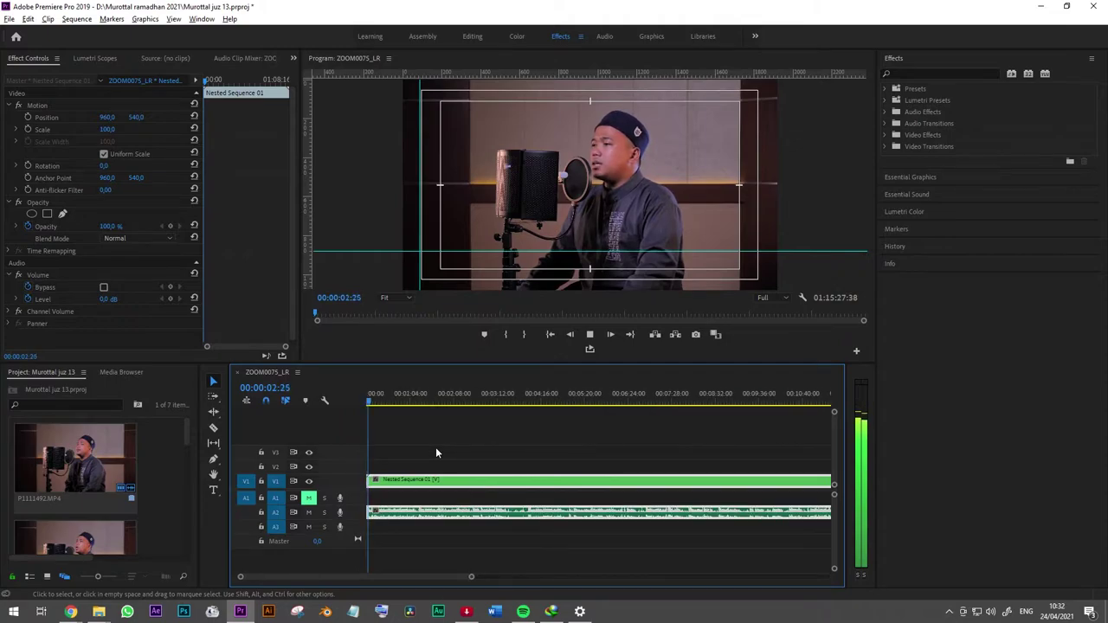
{"action": "key", "text": "equal"}
{"action": "key", "text": "equal"}
{"action": "key", "text": "equal"}
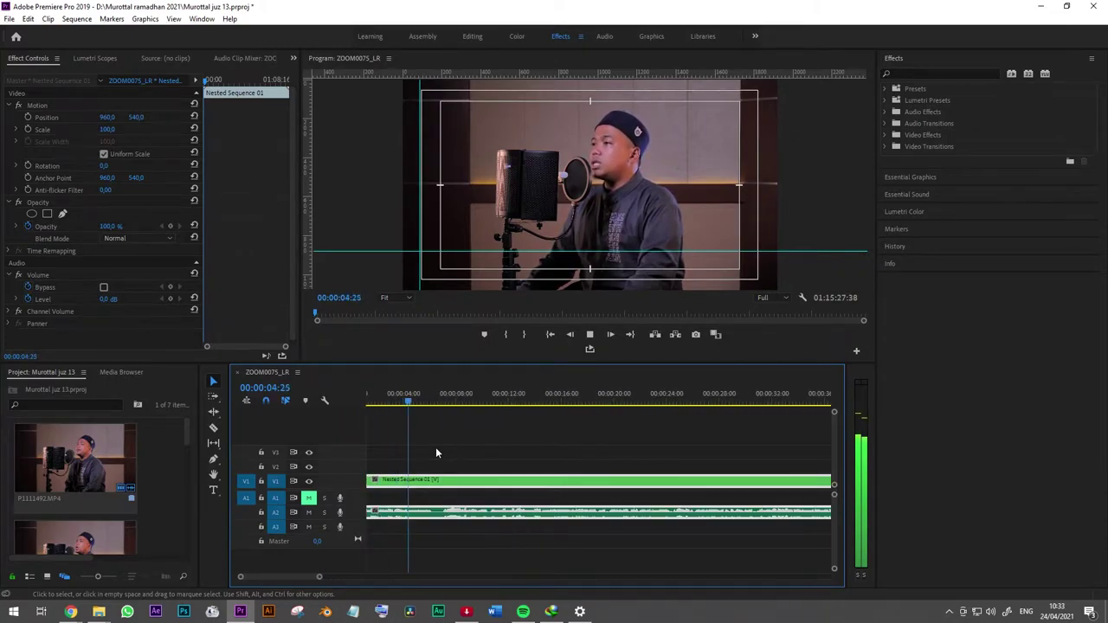
{"action": "key", "text": "minus"}
{"action": "key", "text": "space"}
{"action": "left_click_drag", "start_coordinate": [370, 396], "coordinate": [723, 417]}
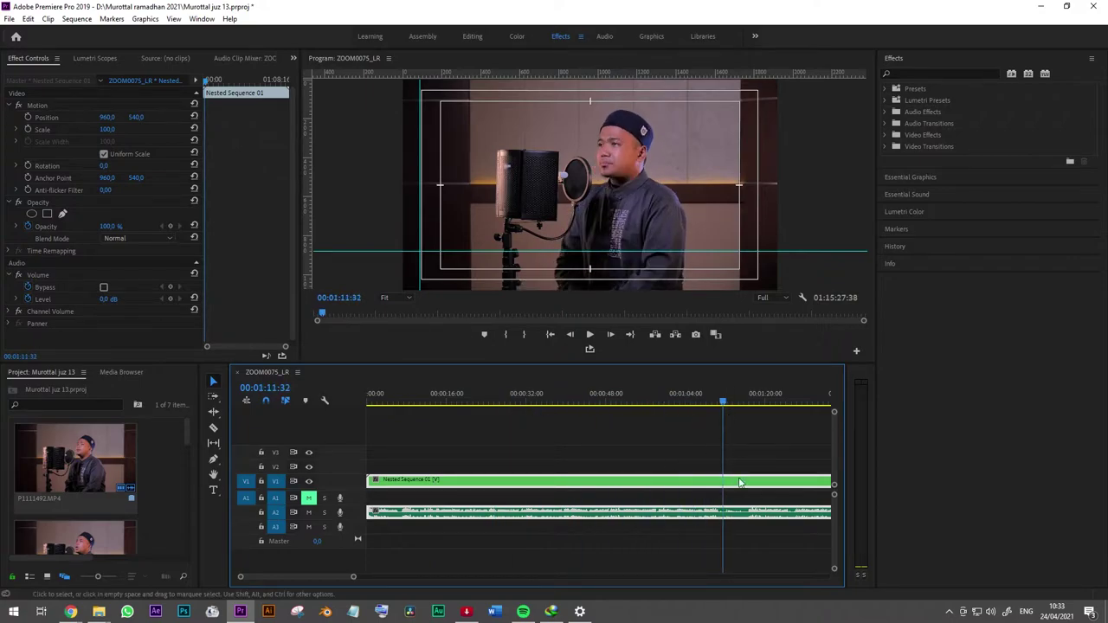
{"action": "key", "text": "Home"}
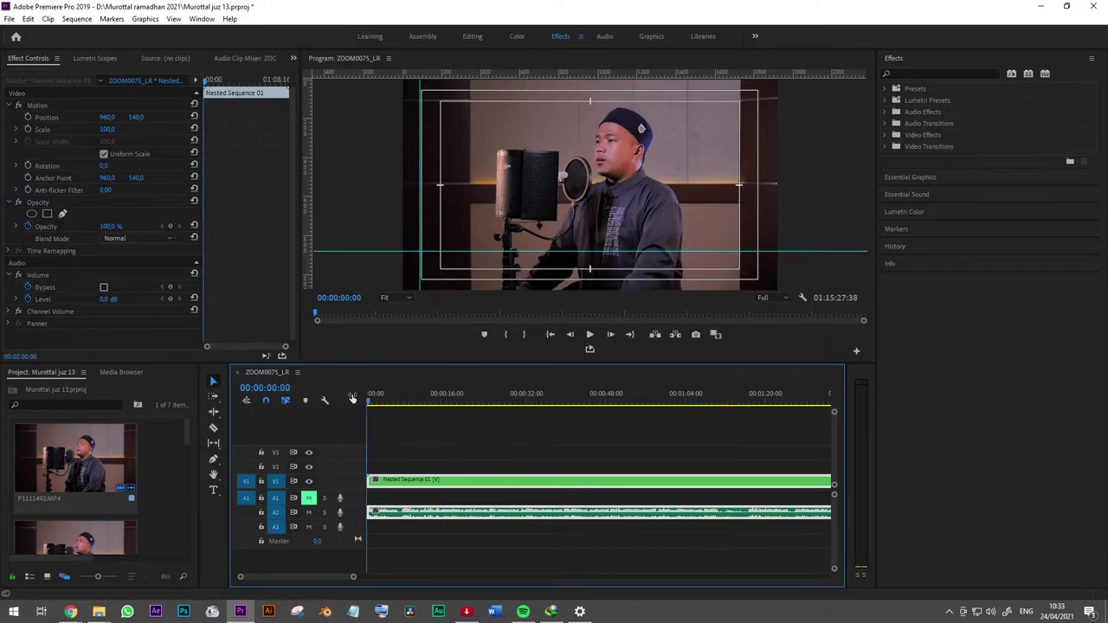
{"action": "left_click", "coordinate": [452, 457]}
{"action": "key", "text": "alt"}
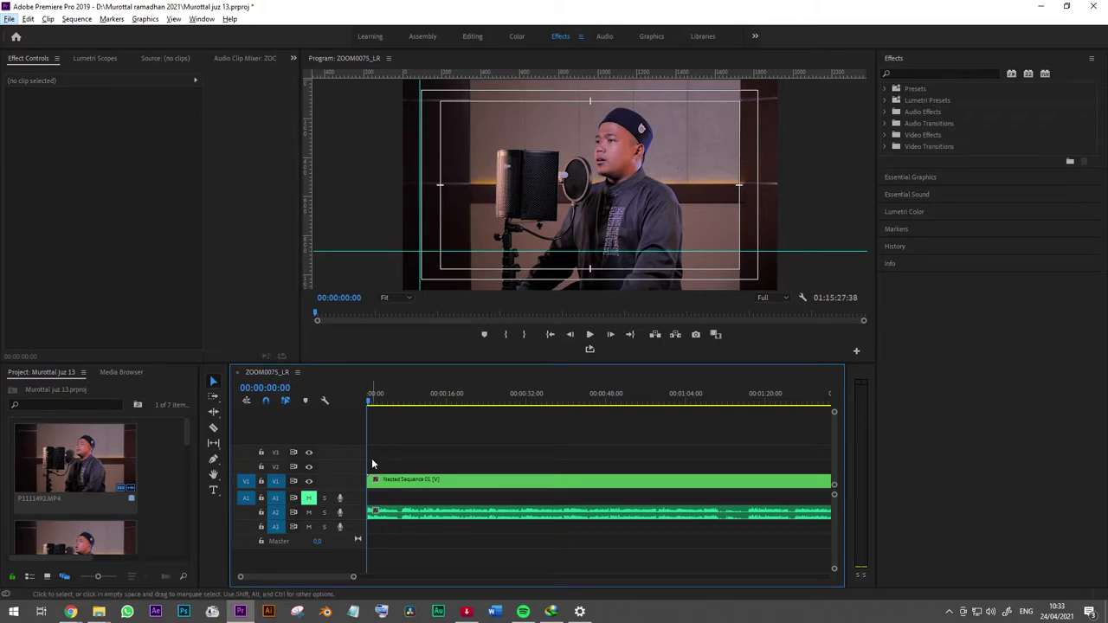
- Open File > New > Legacy Title, cancel the New Title dialog, then open the Edit menu
{"action": "right_click", "coordinate": [160, 443]}
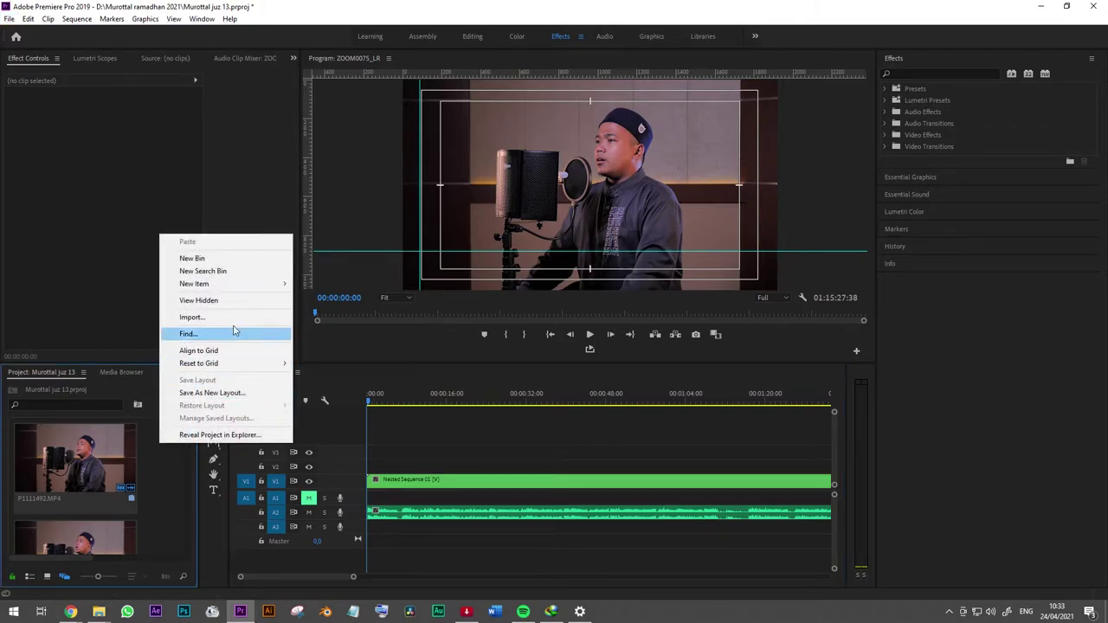
{"action": "left_click", "coordinate": [9, 19]}
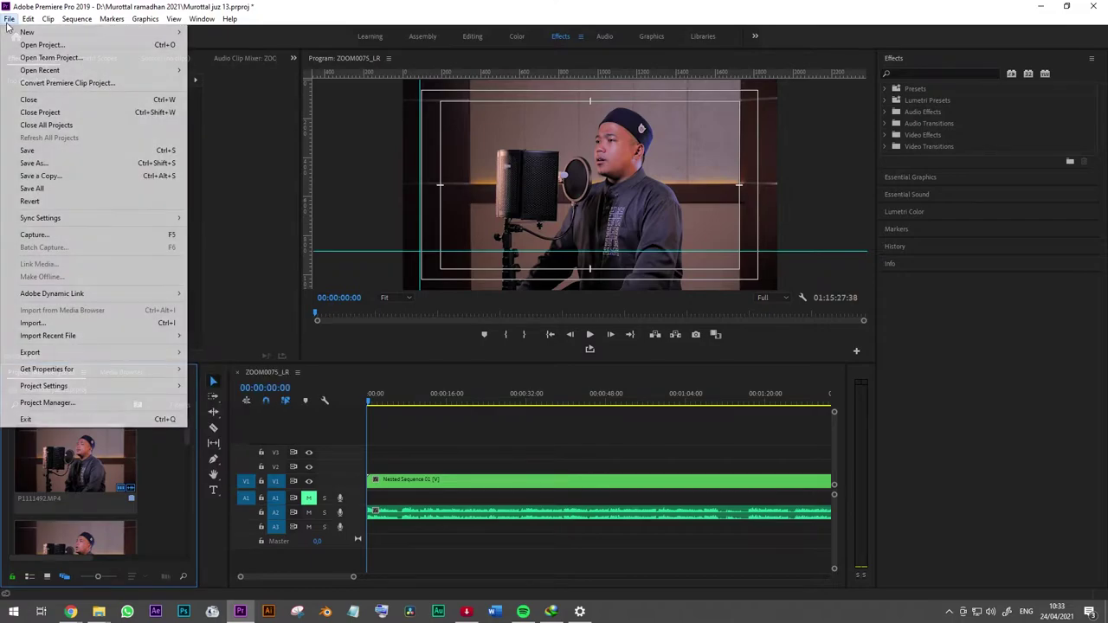
{"action": "mouse_move", "coordinate": [35, 32]}
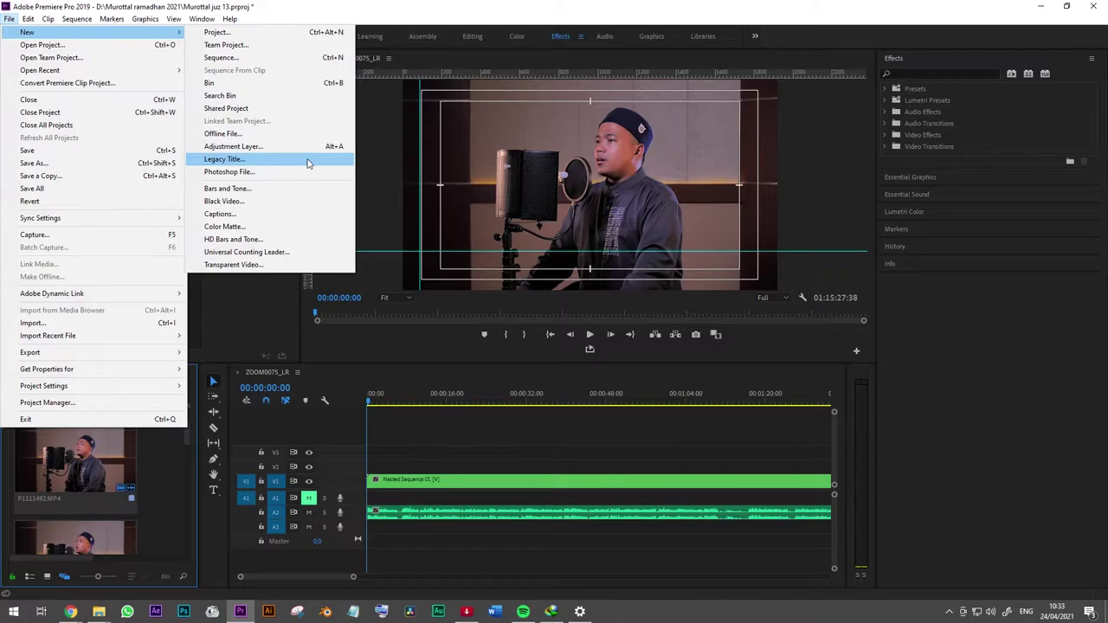
{"action": "left_click", "coordinate": [307, 160]}
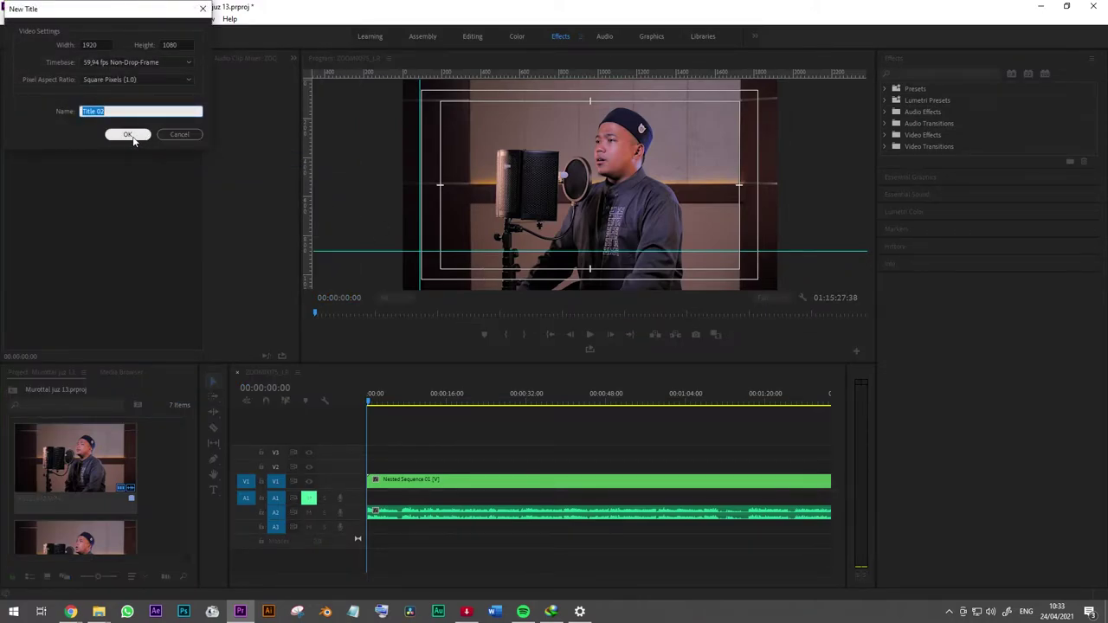
{"action": "left_click", "coordinate": [177, 134]}
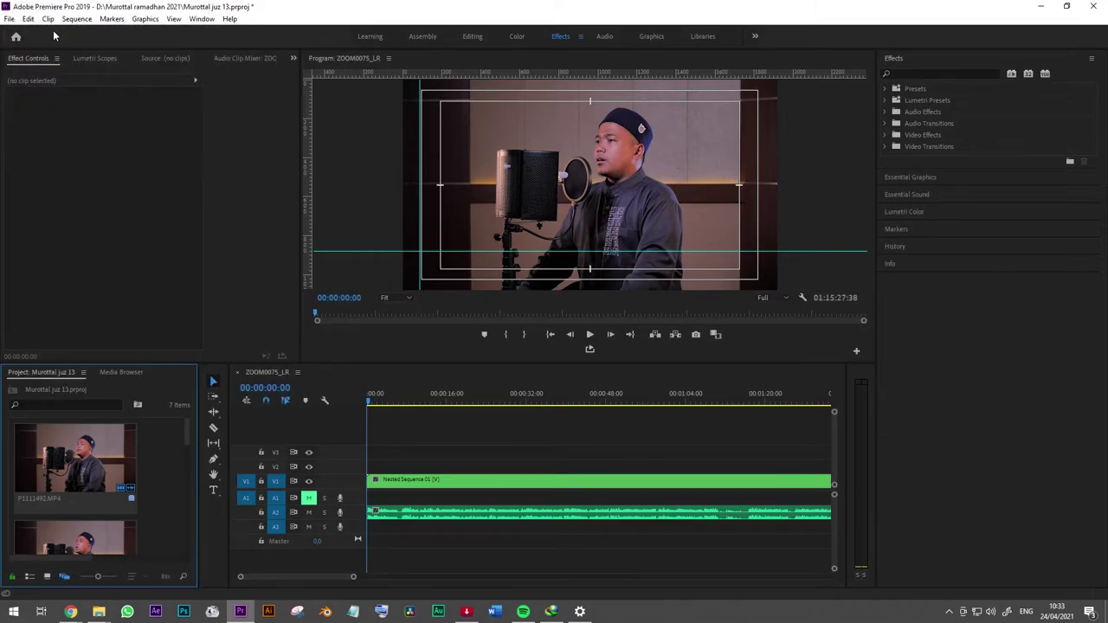
{"action": "left_click", "coordinate": [28, 18]}
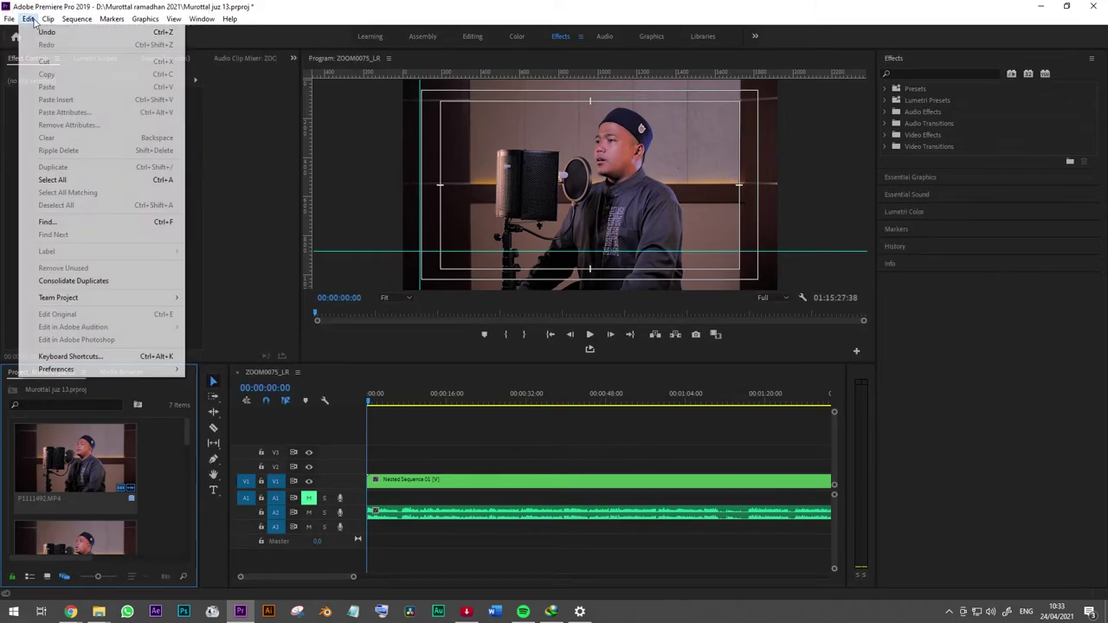
- Assign the Alt+T keyboard shortcut to the Legacy Title command
{"action": "left_click", "coordinate": [85, 356]}
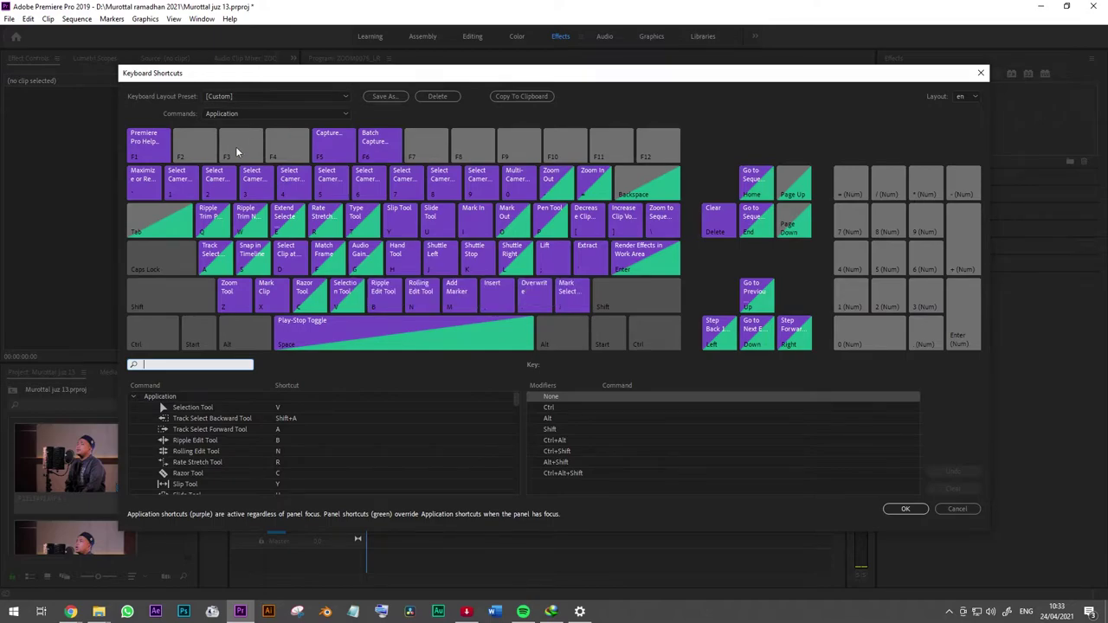
{"action": "type", "text": "legacy"}
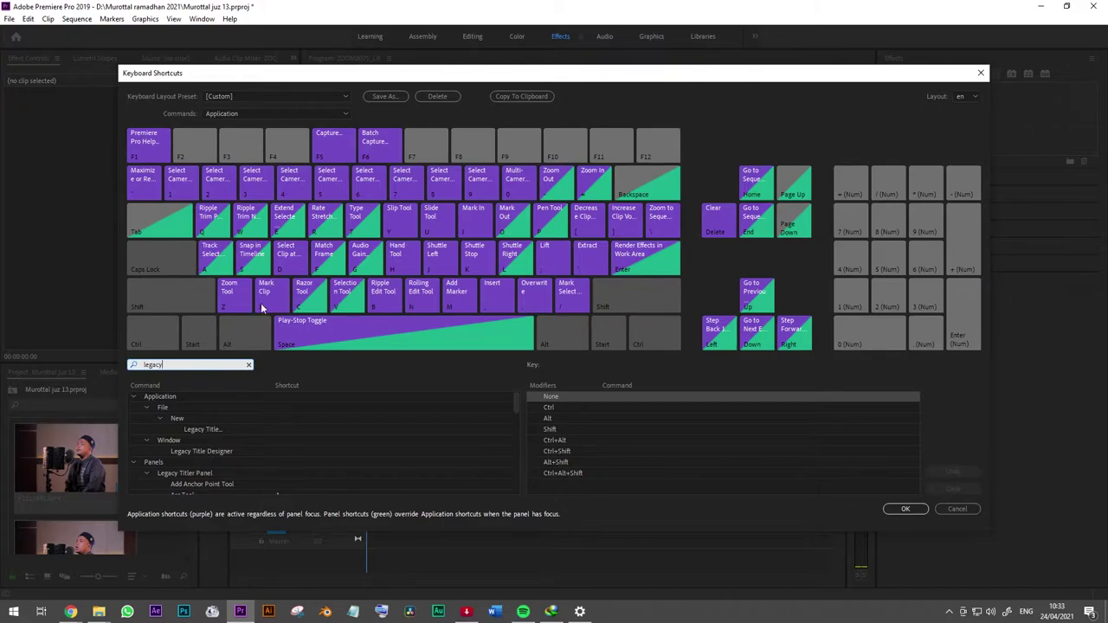
{"action": "left_click", "coordinate": [273, 430]}
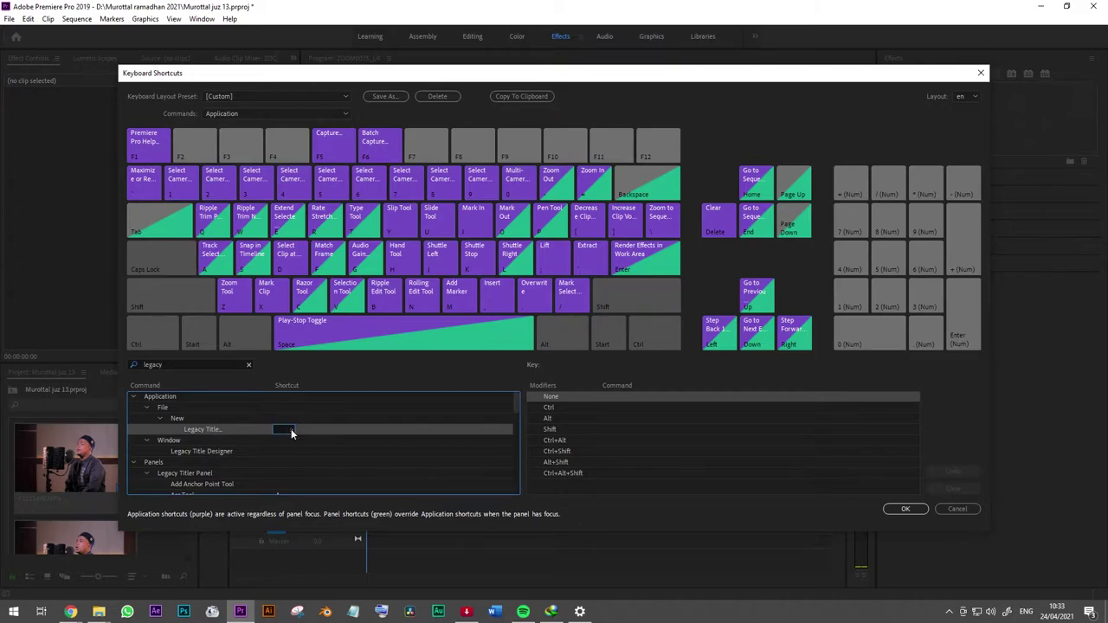
{"action": "key", "text": "alt"}
{"action": "key", "text": "alt+t"}
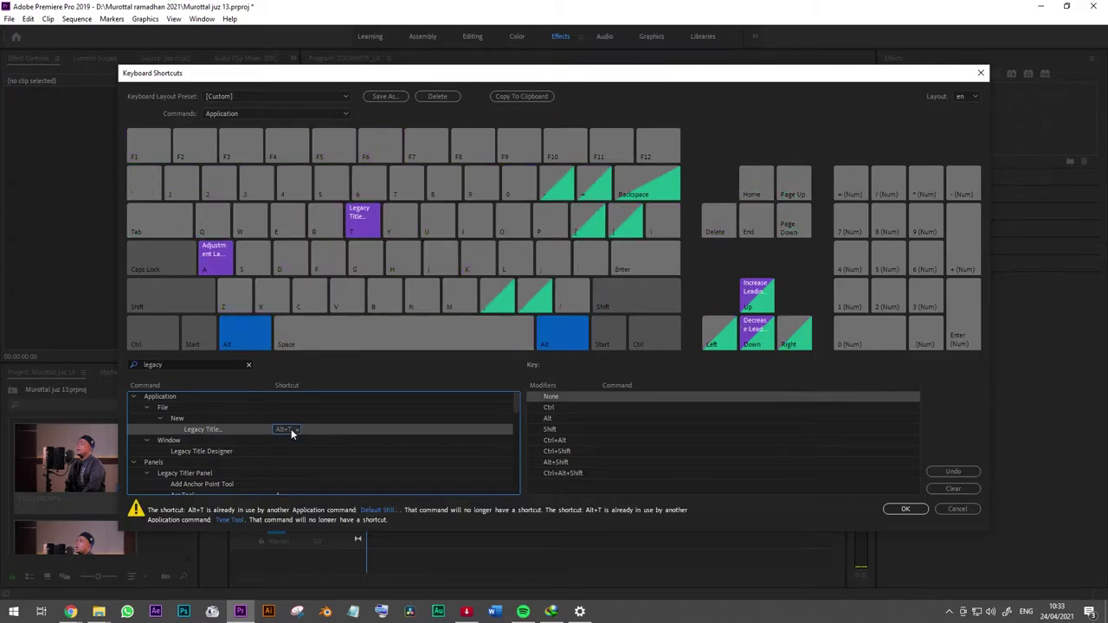
{"action": "key", "text": "Return"}
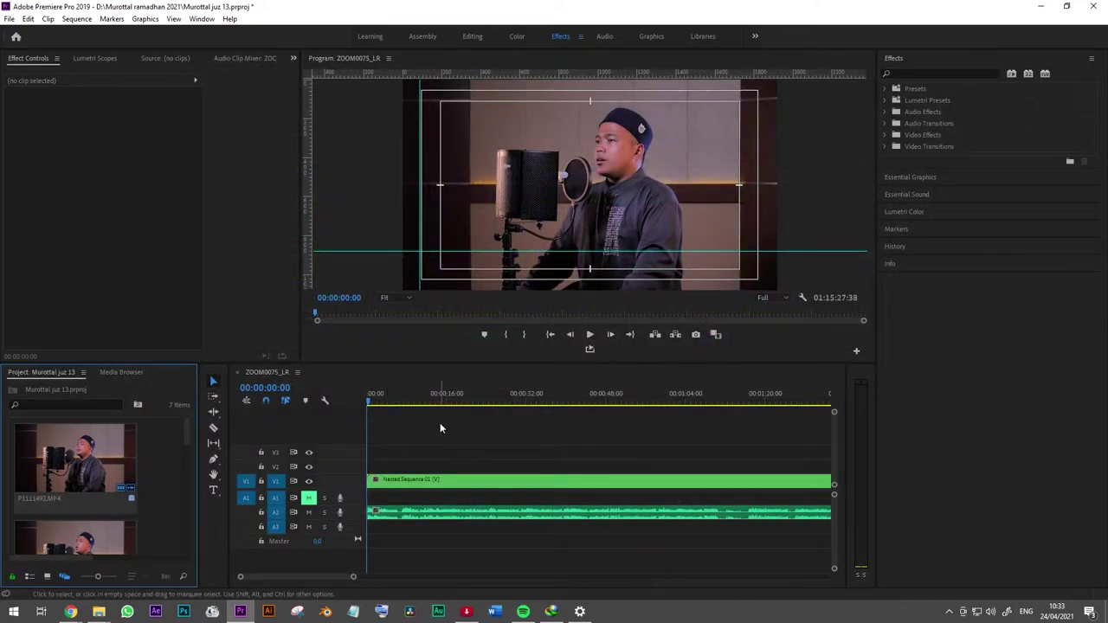
- Preview the first couple of seconds of the sequence, then start a new title
{"action": "key", "text": "space"}
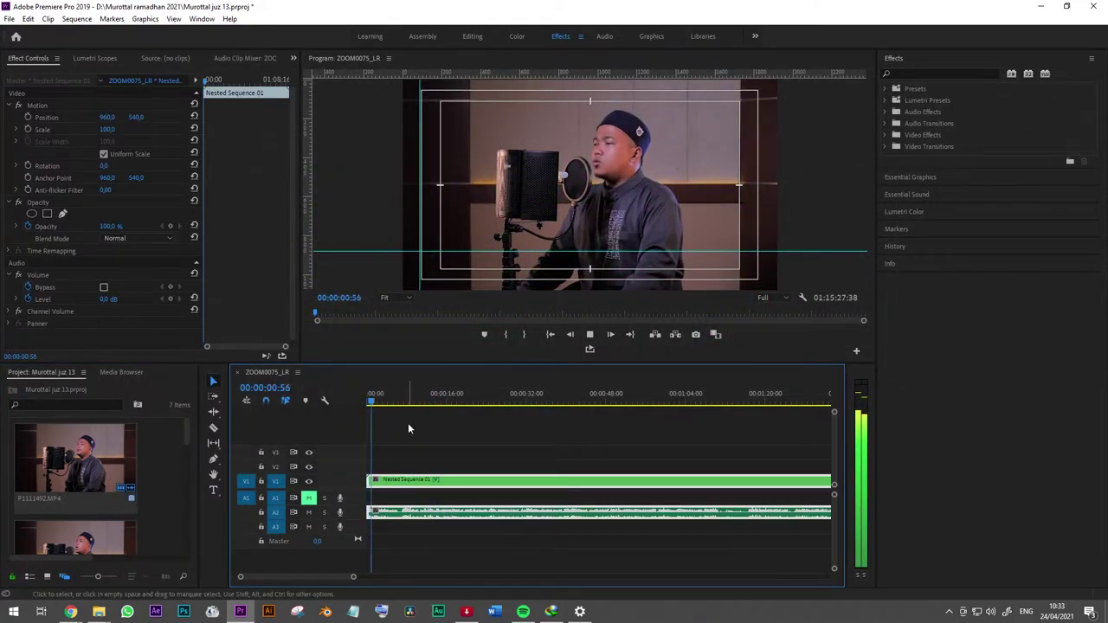
{"action": "key", "text": "space"}
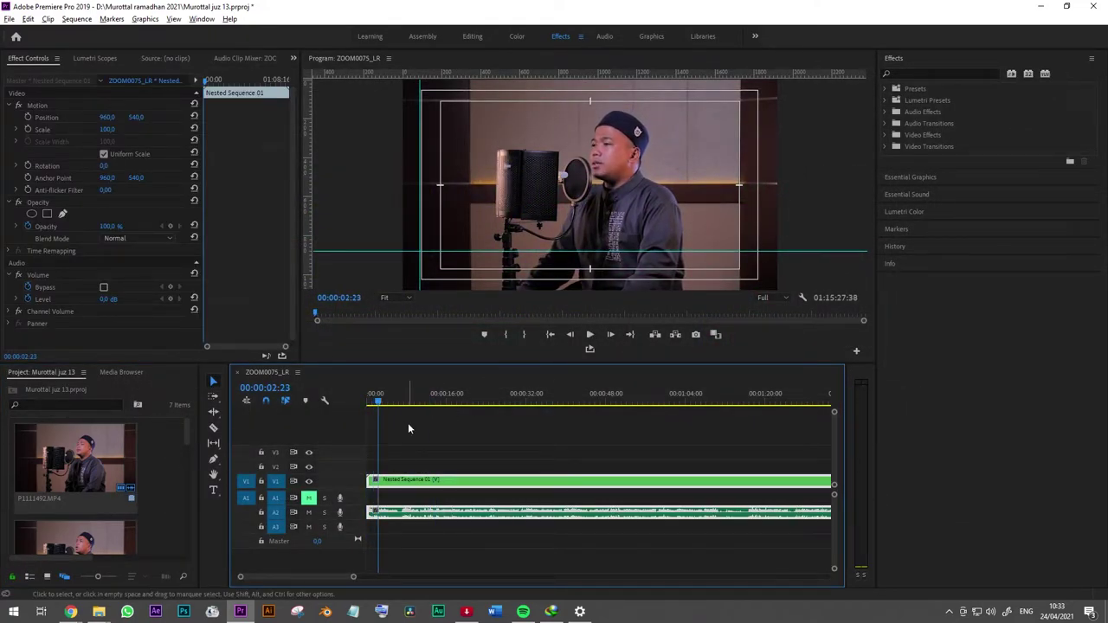
{"action": "key", "text": "ctrl+t"}
- Create Title 02 with a black (000000) fill and close the title designer
{"action": "left_click", "coordinate": [126, 132]}
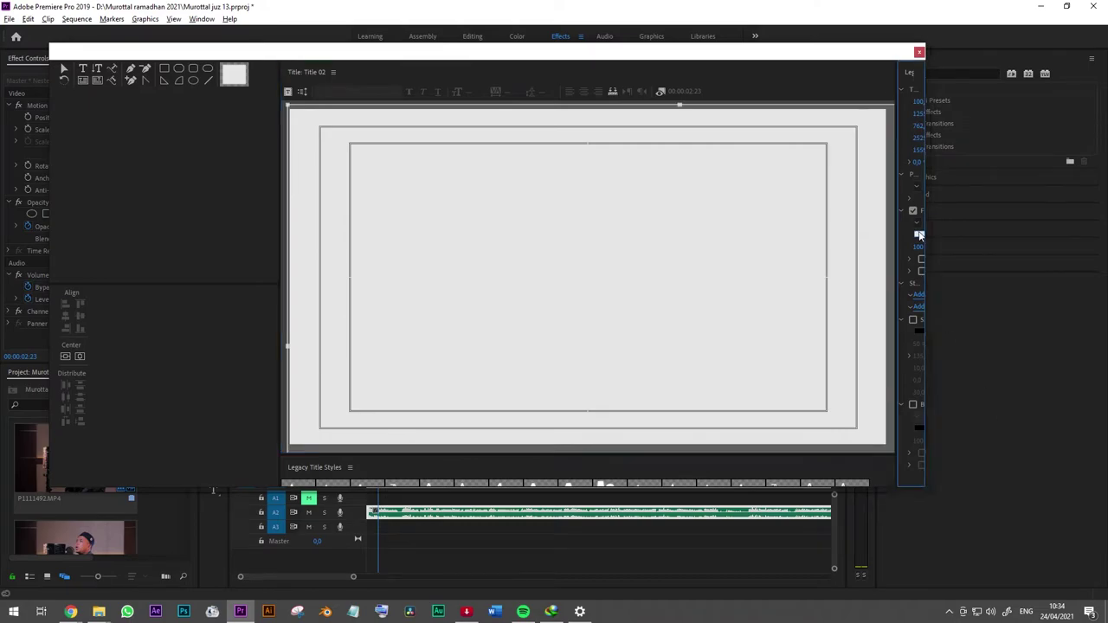
{"action": "left_click", "coordinate": [918, 234]}
{"action": "left_click", "coordinate": [695, 245]}
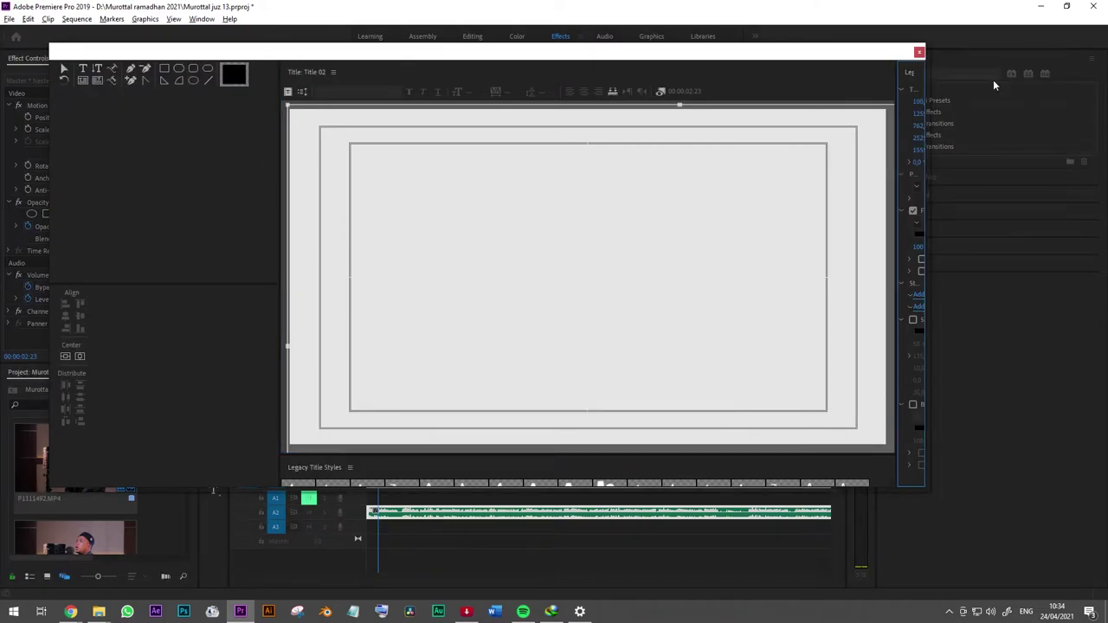
{"action": "left_click", "coordinate": [920, 52]}
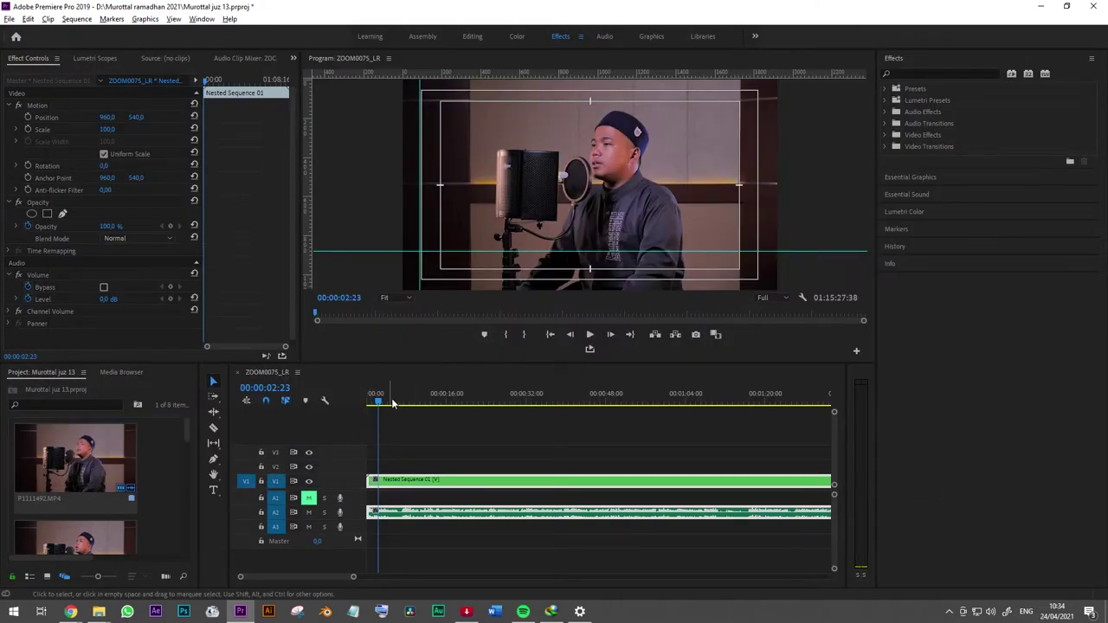
- Place Title 02 on track V2 above Nested Sequence 01 from the sequence start
{"action": "left_click", "coordinate": [368, 400]}
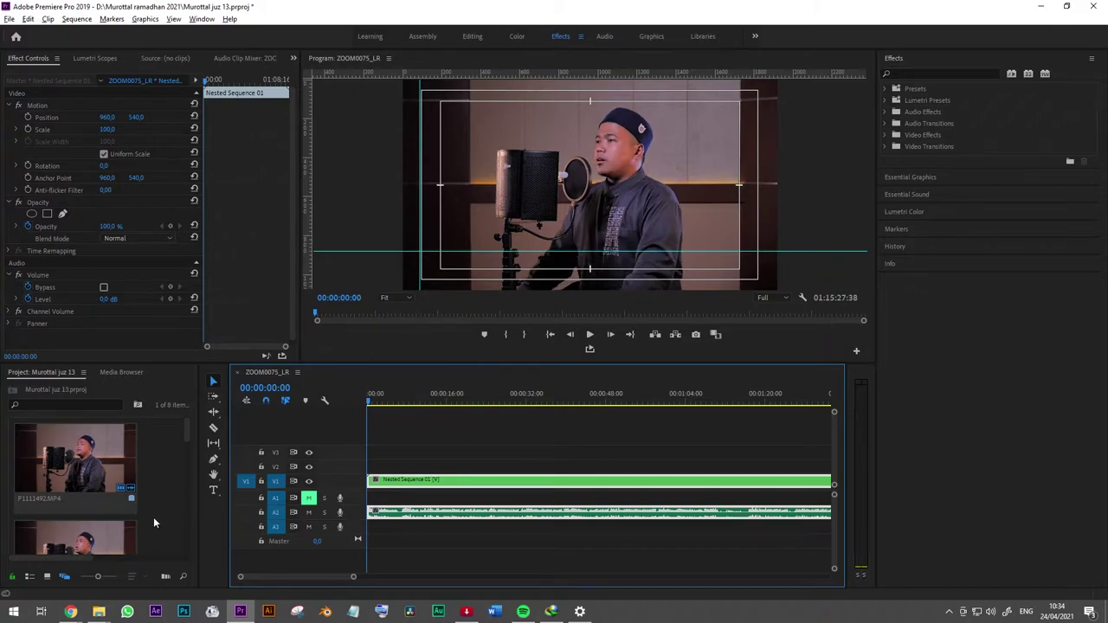
{"action": "key", "text": "ctrl+t"}
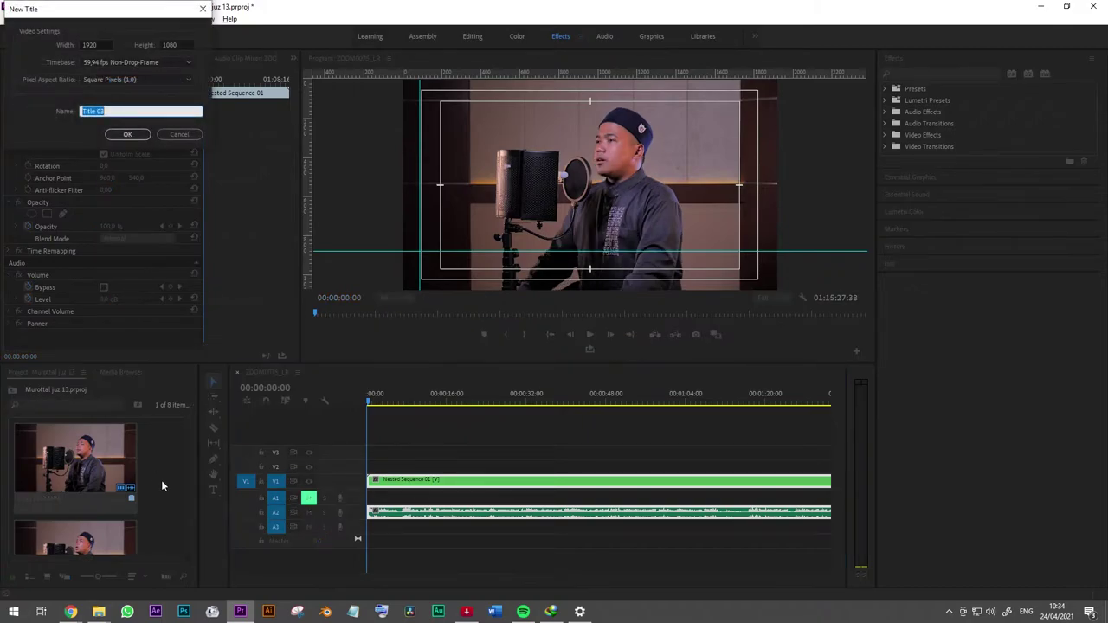
{"action": "key", "text": "Escape"}
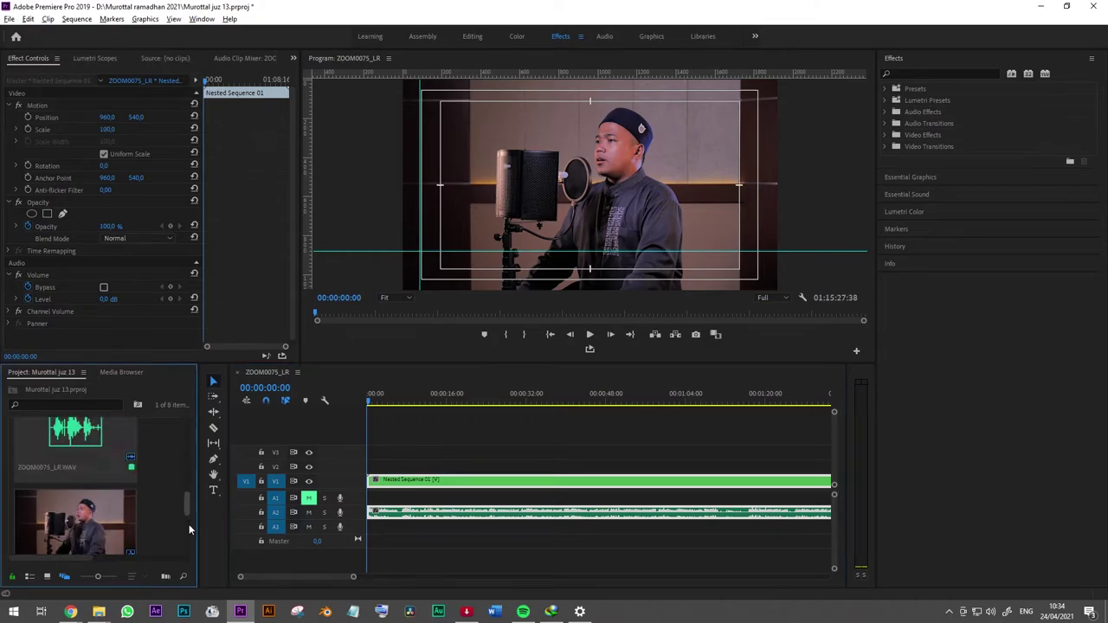
{"action": "left_click_drag", "start_coordinate": [188, 433], "coordinate": [187, 541]}
{"action": "mouse_move", "coordinate": [74, 506]}
{"action": "left_mouse_down"}
{"action": "mouse_move", "coordinate": [379, 466]}
{"action": "mouse_move", "coordinate": [762, 472]}
{"action": "left_mouse_up"}
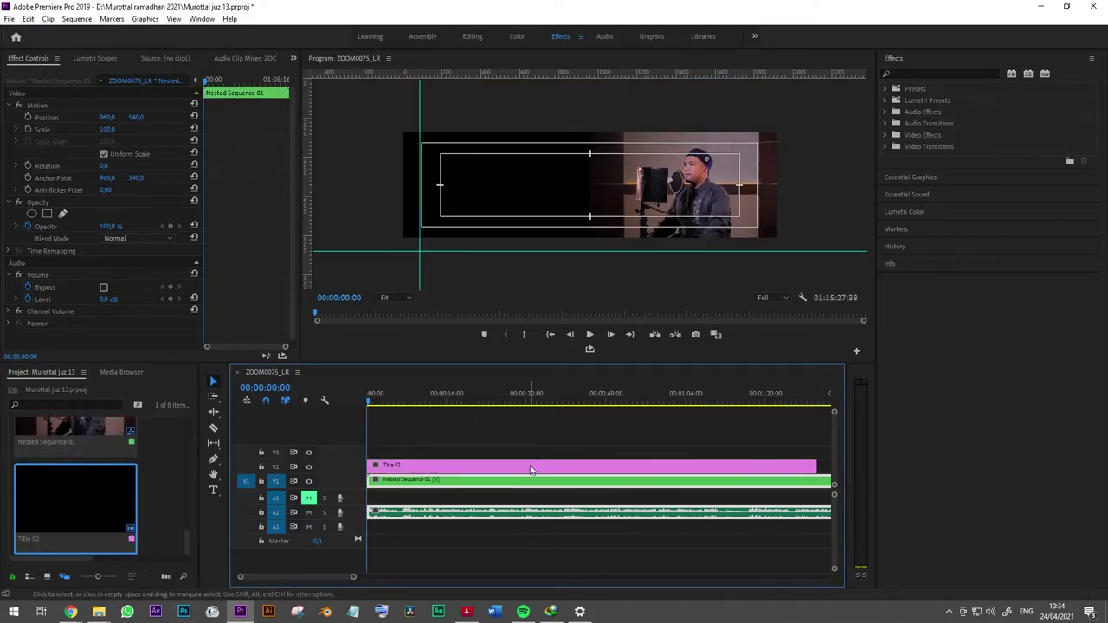
- Zoom out and drag Title 02's end on V2 to the sequence end, then select it
{"action": "key", "text": "minus"}
{"action": "key", "text": "minus"}
{"action": "left_click", "coordinate": [423, 455]}
{"action": "key", "text": "minus"}
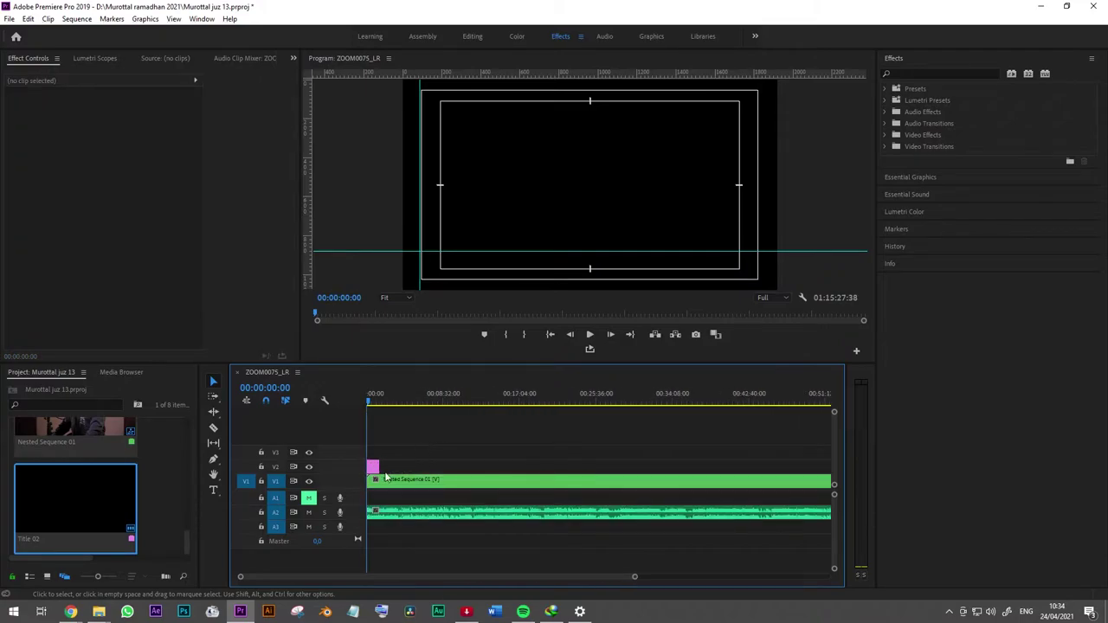
{"action": "left_click_drag", "start_coordinate": [379, 467], "coordinate": [777, 468]}
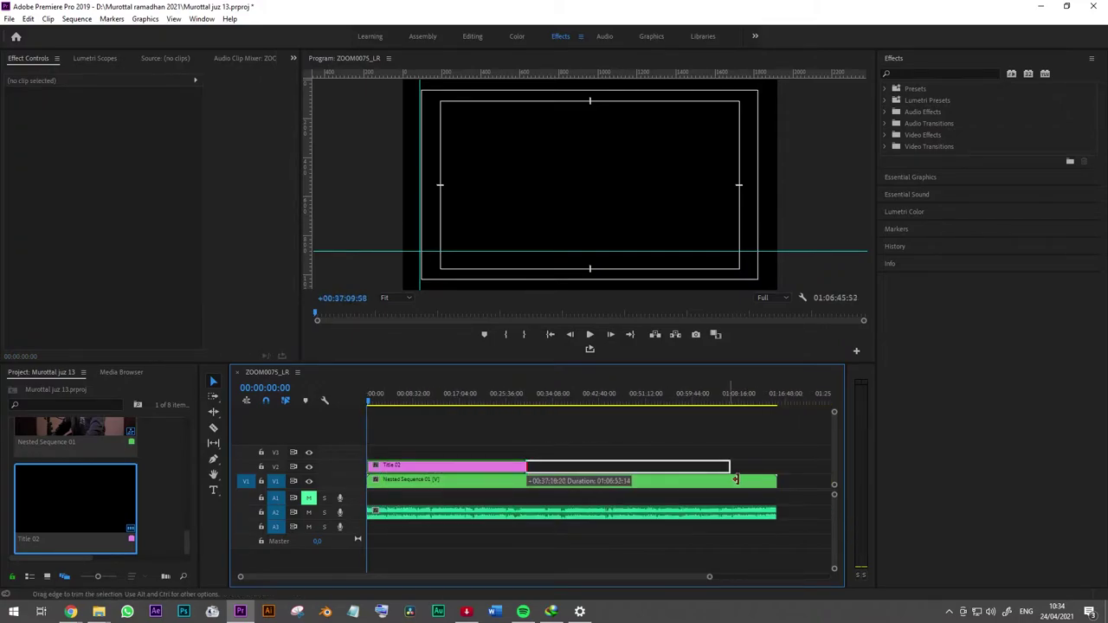
{"action": "left_click", "coordinate": [476, 402]}
{"action": "left_click", "coordinate": [475, 467]}
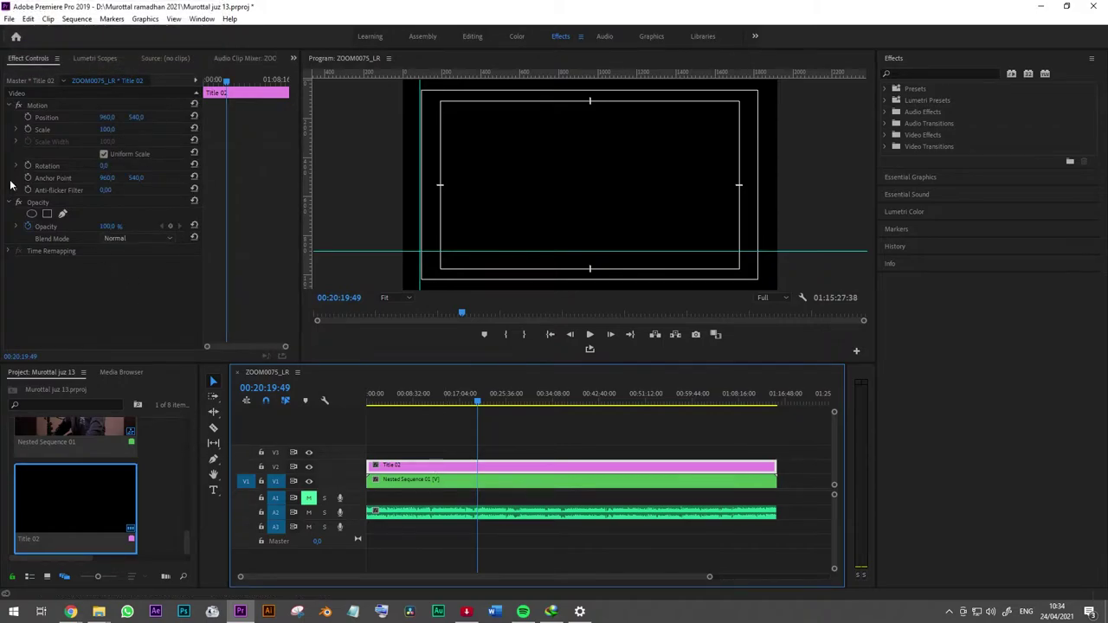
- Draw a pen mask on Title 02's opacity enclosing the lower band of the frame
{"action": "left_click", "coordinate": [63, 214]}
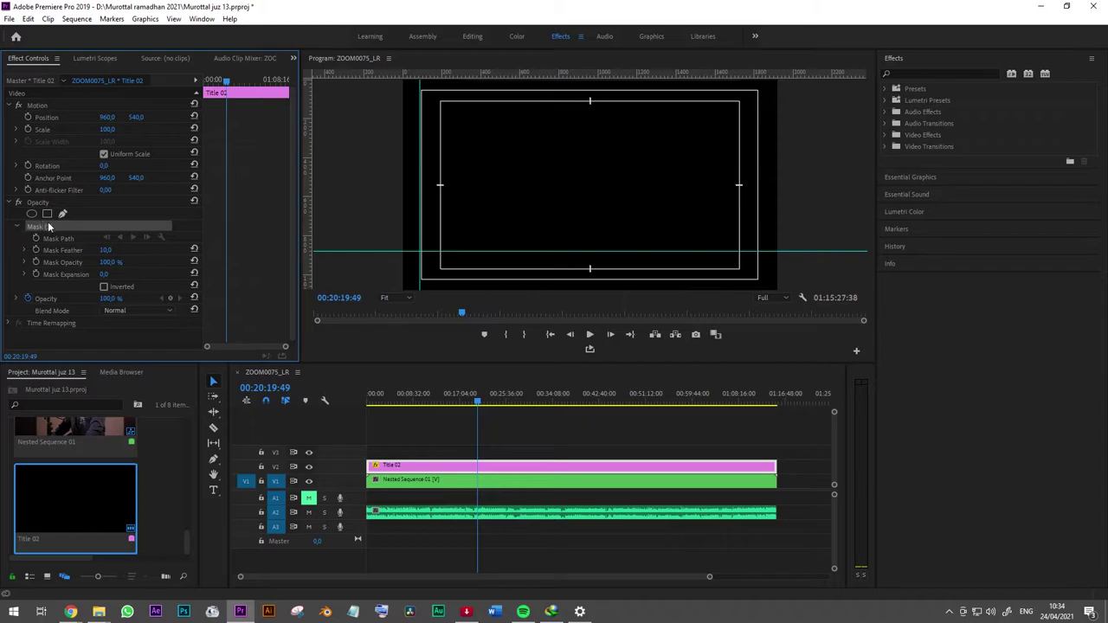
{"action": "left_click", "coordinate": [377, 466]}
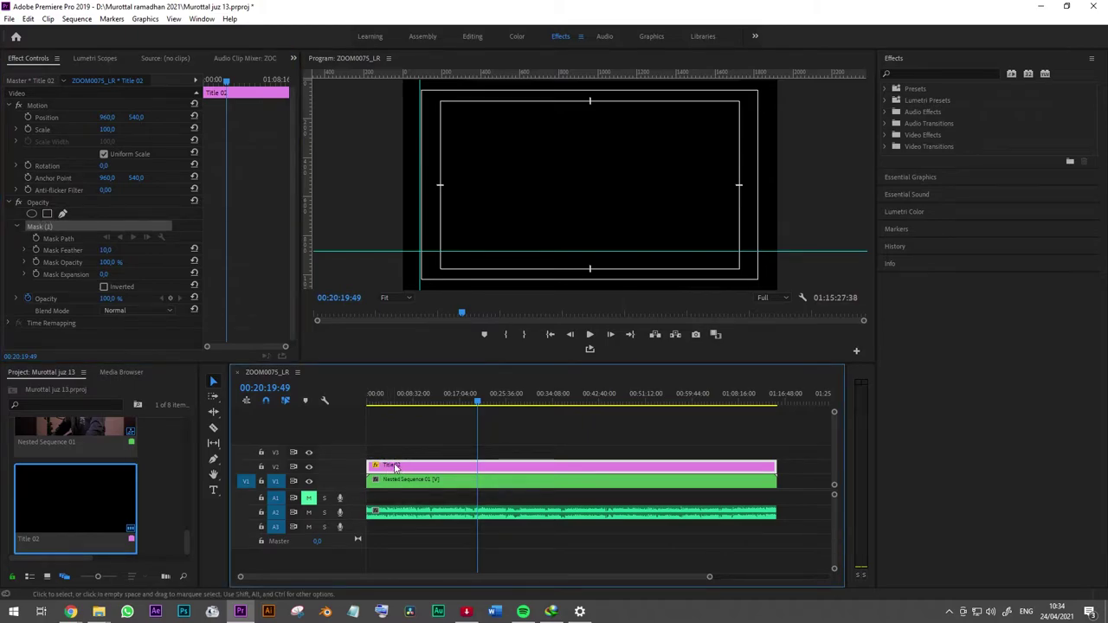
{"action": "left_click", "coordinate": [379, 209]}
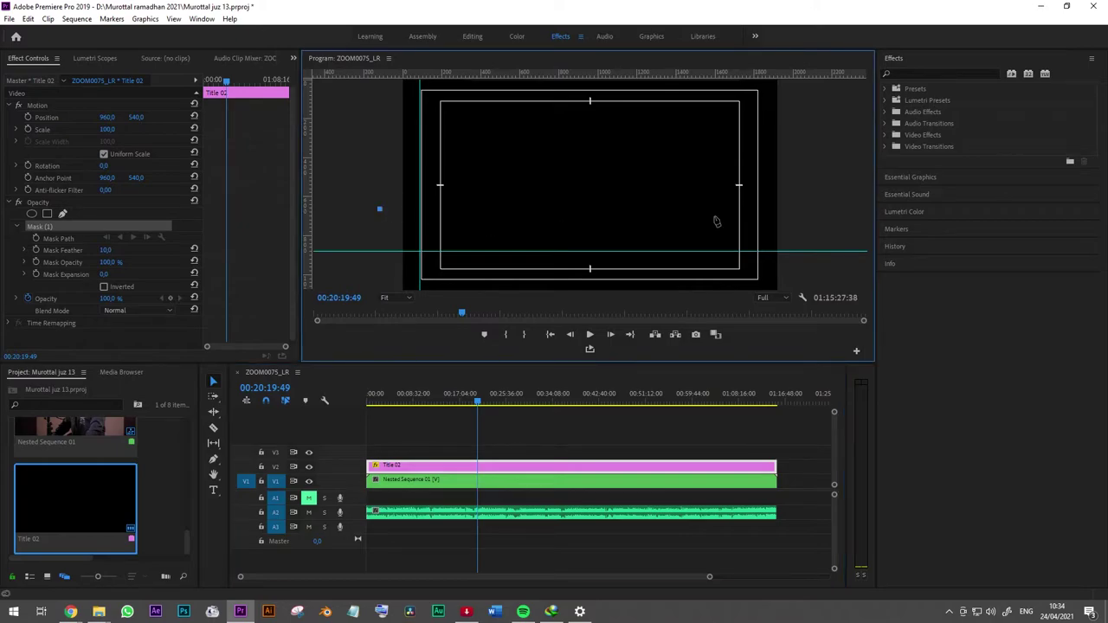
{"action": "left_click", "coordinate": [816, 206]}
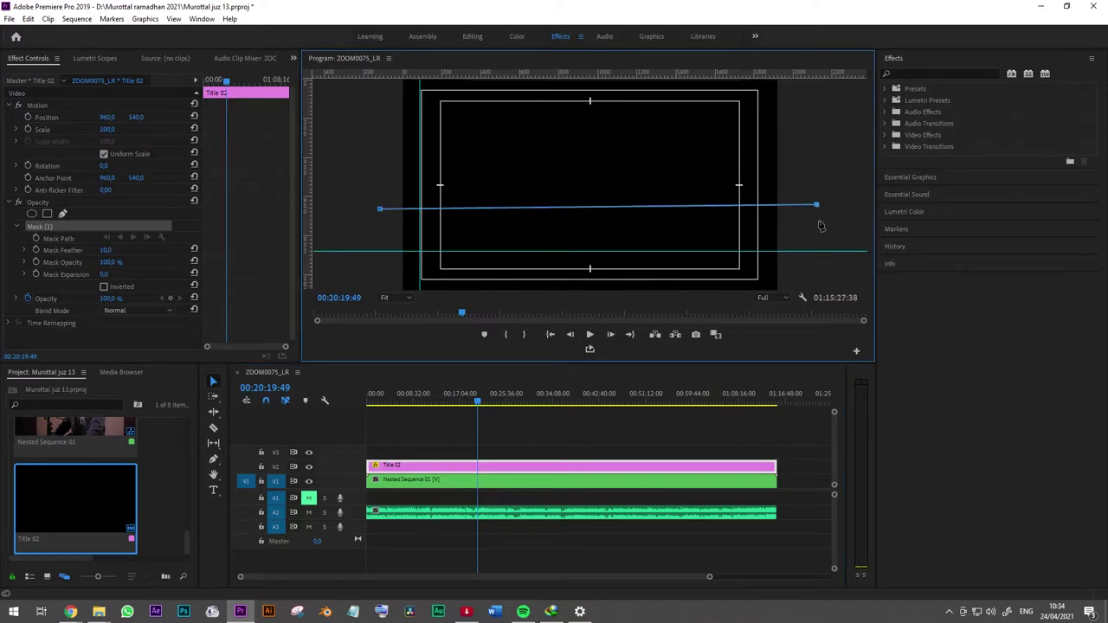
{"action": "left_click_drag", "start_coordinate": [819, 221], "coordinate": [823, 214]}
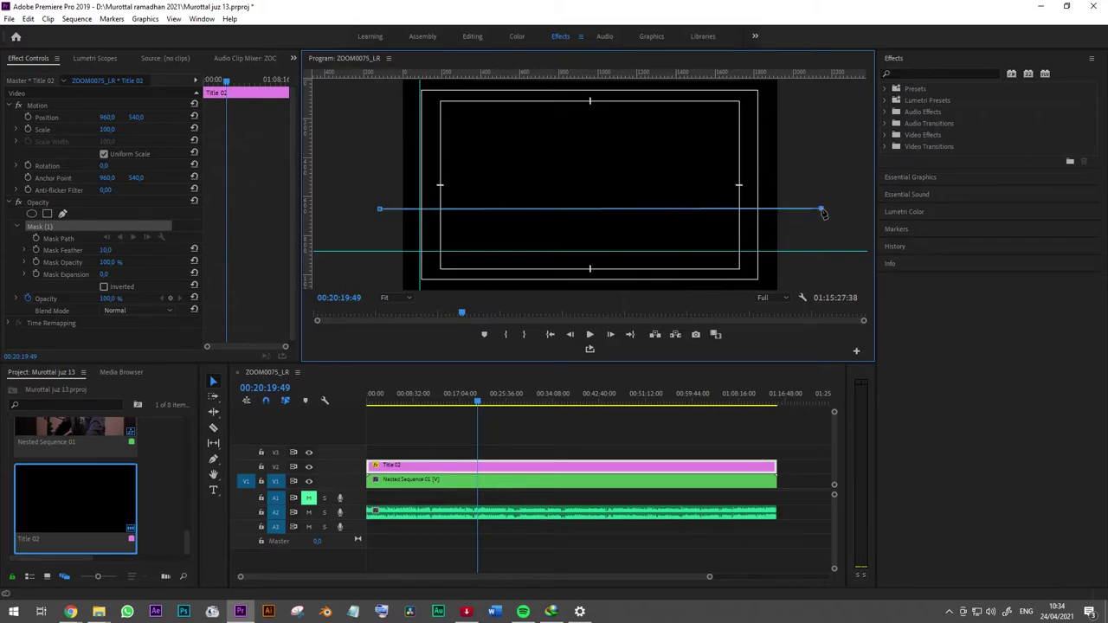
{"action": "left_click", "coordinate": [822, 291]}
{"action": "left_click", "coordinate": [368, 277]}
{"action": "left_click_drag", "start_coordinate": [368, 277], "coordinate": [389, 316]}
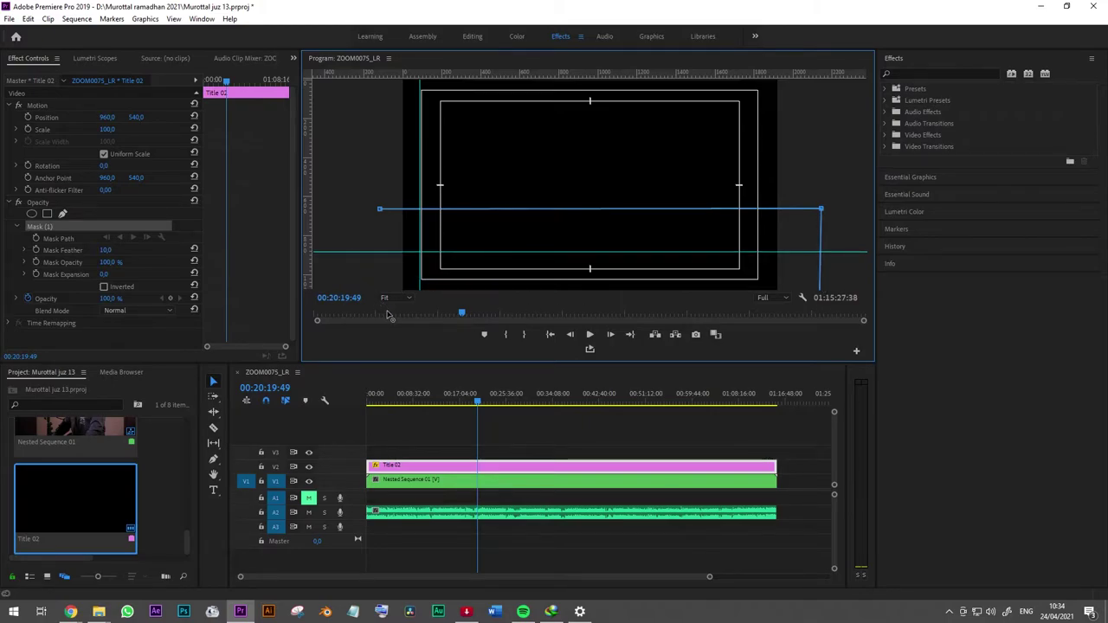
{"action": "left_click", "coordinate": [380, 211]}
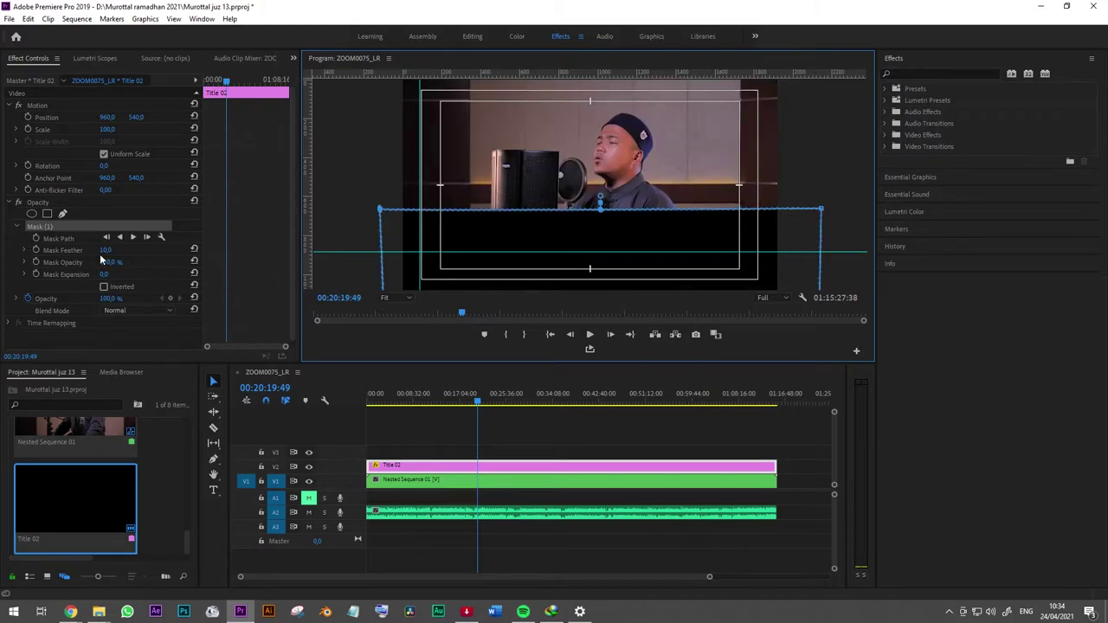
- Raise Mask Feather and lower Opacity so the dark bar is soft and slightly transparent
{"action": "mouse_move", "coordinate": [111, 254]}
{"action": "left_mouse_down"}
{"action": "mouse_move", "coordinate": [216, 254]}
{"action": "mouse_move", "coordinate": [170, 254]}
{"action": "left_mouse_up"}
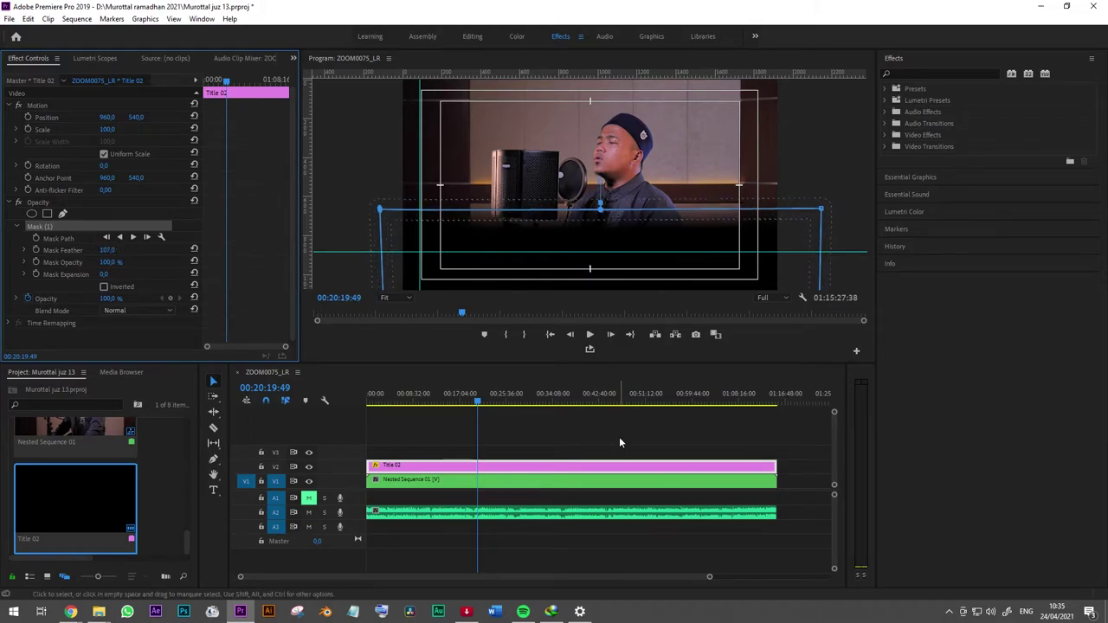
{"action": "left_click_drag", "start_coordinate": [110, 298], "coordinate": [101, 298]}
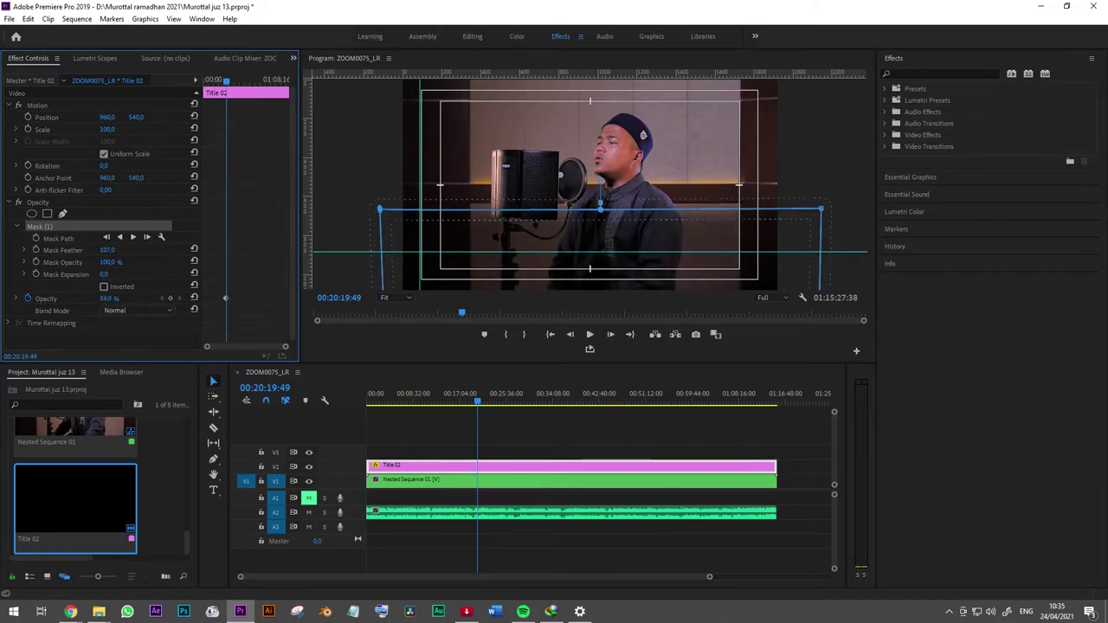
{"action": "left_click", "coordinate": [489, 431]}
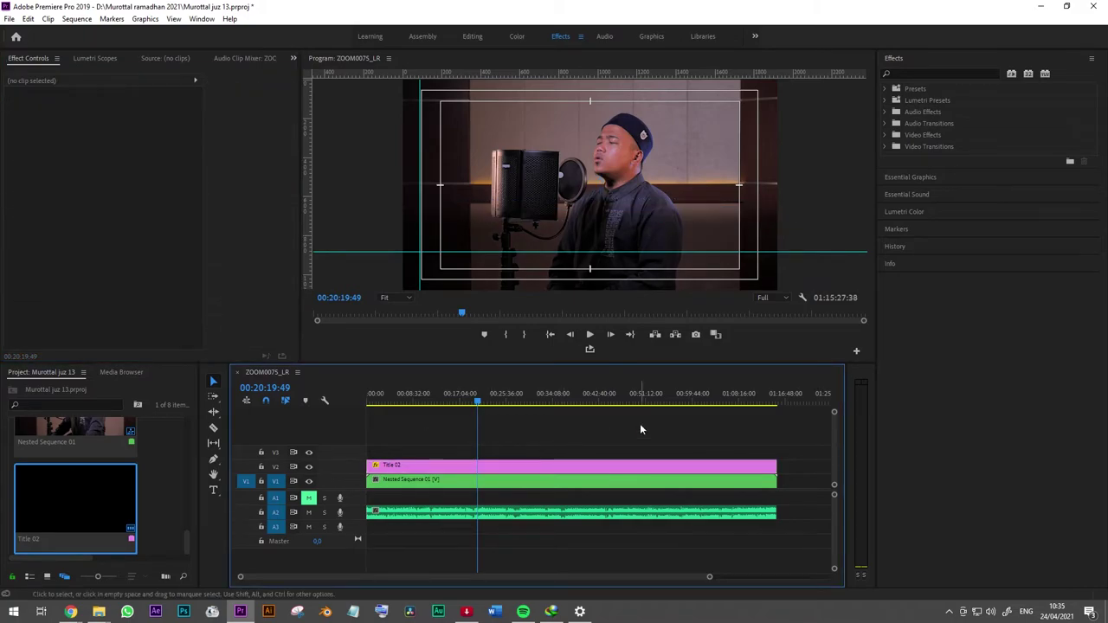
- Rewind to the sequence start, play back the dark lower bar, then stop playback
{"action": "key", "text": "Home"}
{"action": "scroll", "coordinate": [404, 433], "scroll_direction": "up", "scroll_amount": 5}
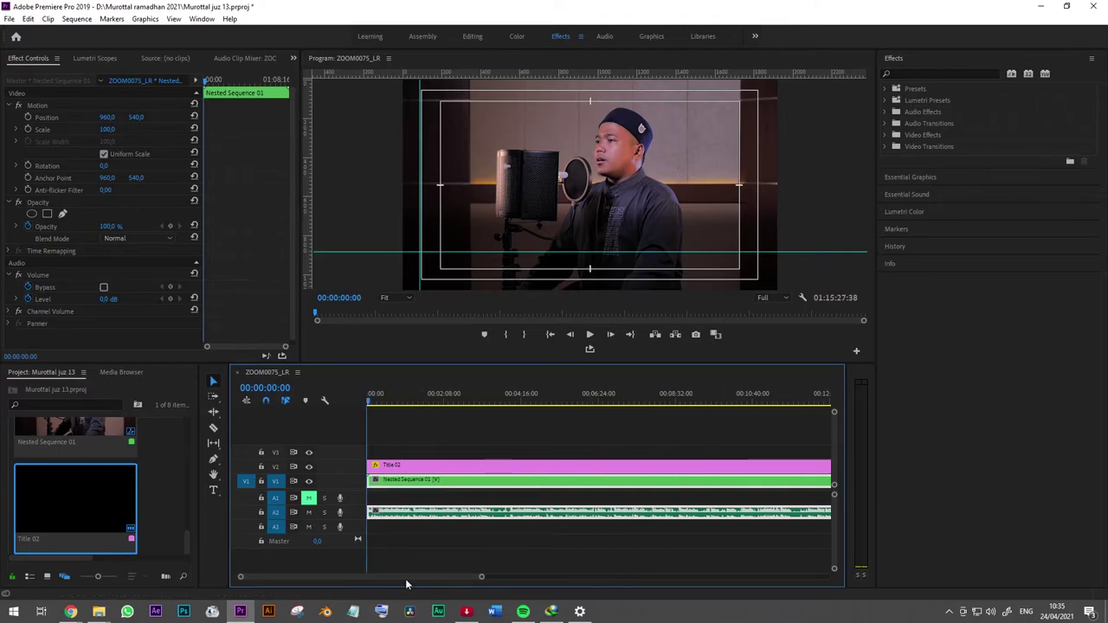
{"action": "scroll", "coordinate": [422, 436], "scroll_direction": "up", "scroll_amount": 2}
{"action": "scroll", "coordinate": [422, 437], "scroll_direction": "up", "scroll_amount": 2}
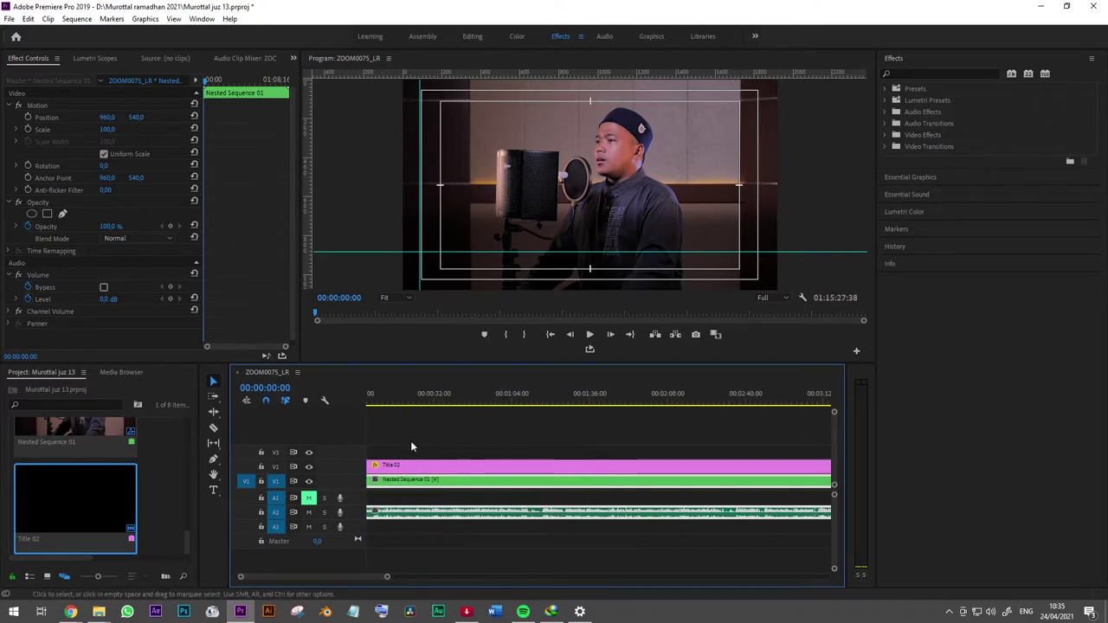
{"action": "left_click", "coordinate": [375, 399]}
{"action": "left_click_drag", "start_coordinate": [374, 400], "coordinate": [254, 413]}
{"action": "key", "text": "space"}
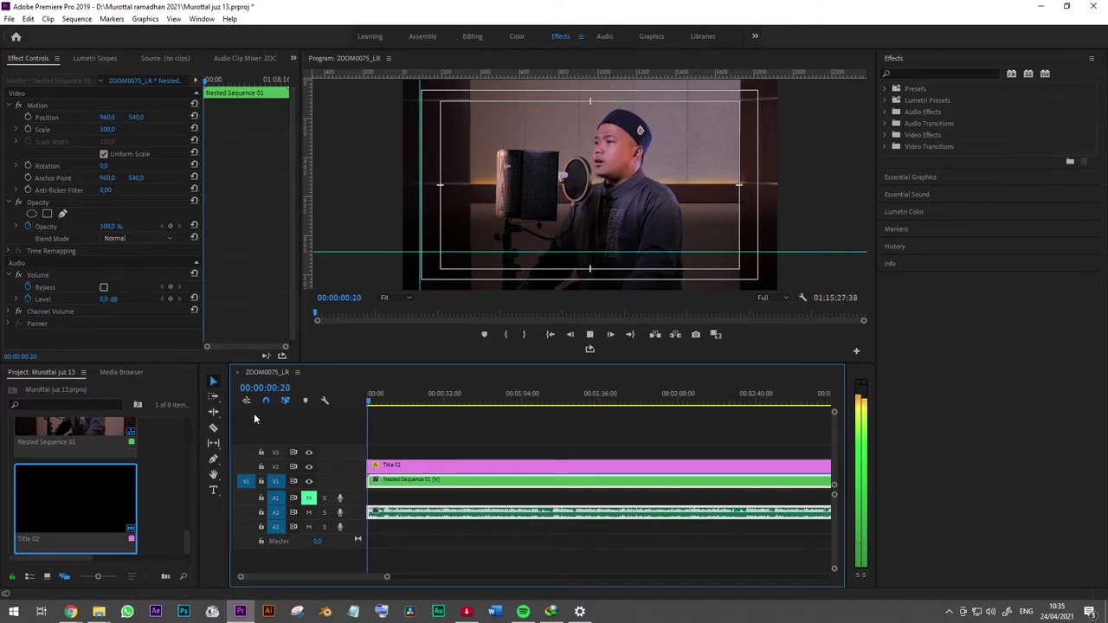
{"action": "left_click", "coordinate": [397, 443]}
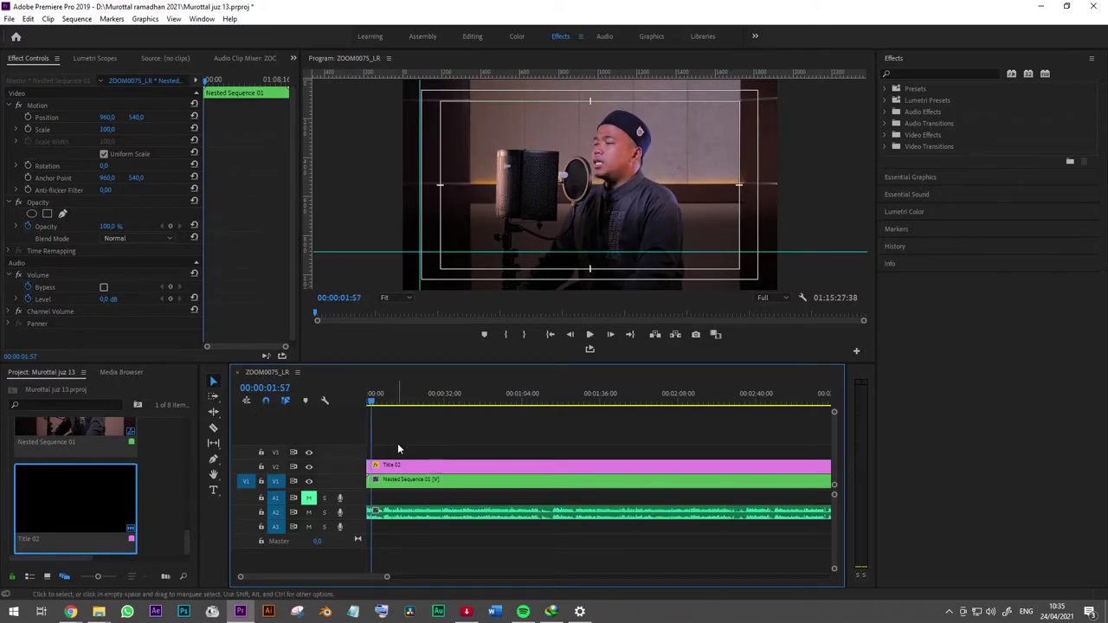
{"action": "left_click", "coordinate": [171, 483]}
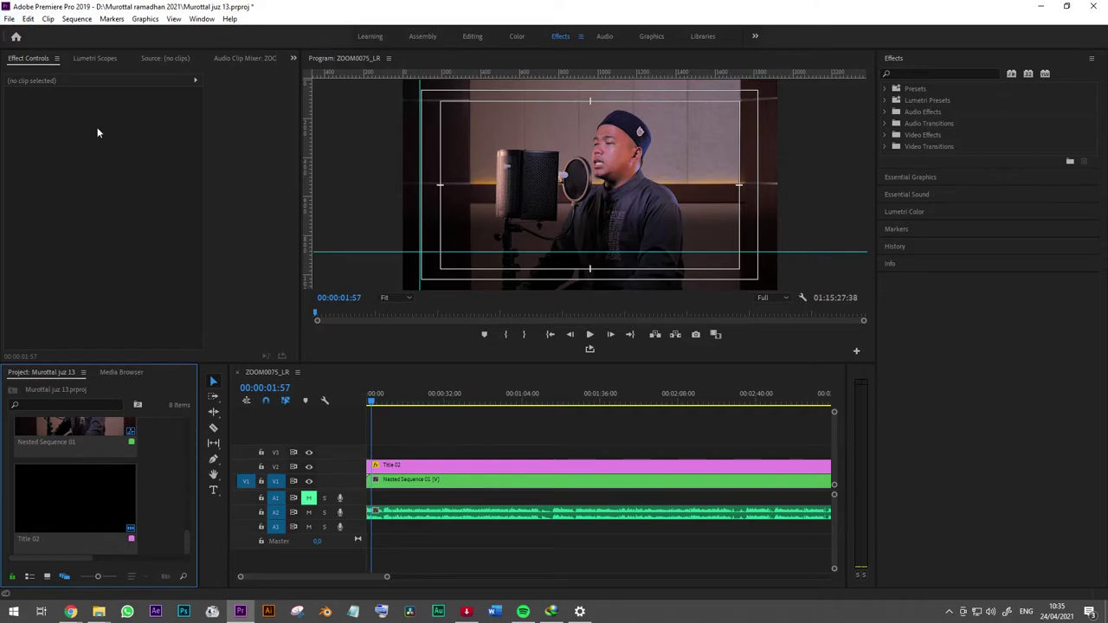
- Set Missing Font Replacement in Graphics preferences to KFGQPC Uthmanic Script HAFS
{"action": "left_click", "coordinate": [10, 19]}
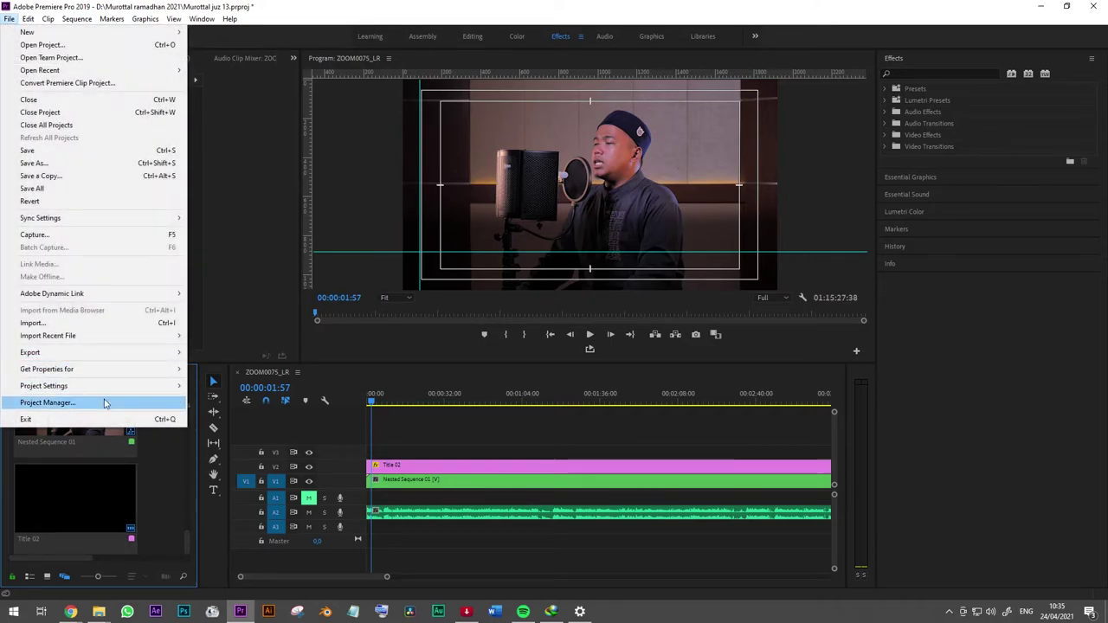
{"action": "mouse_move", "coordinate": [48, 18]}
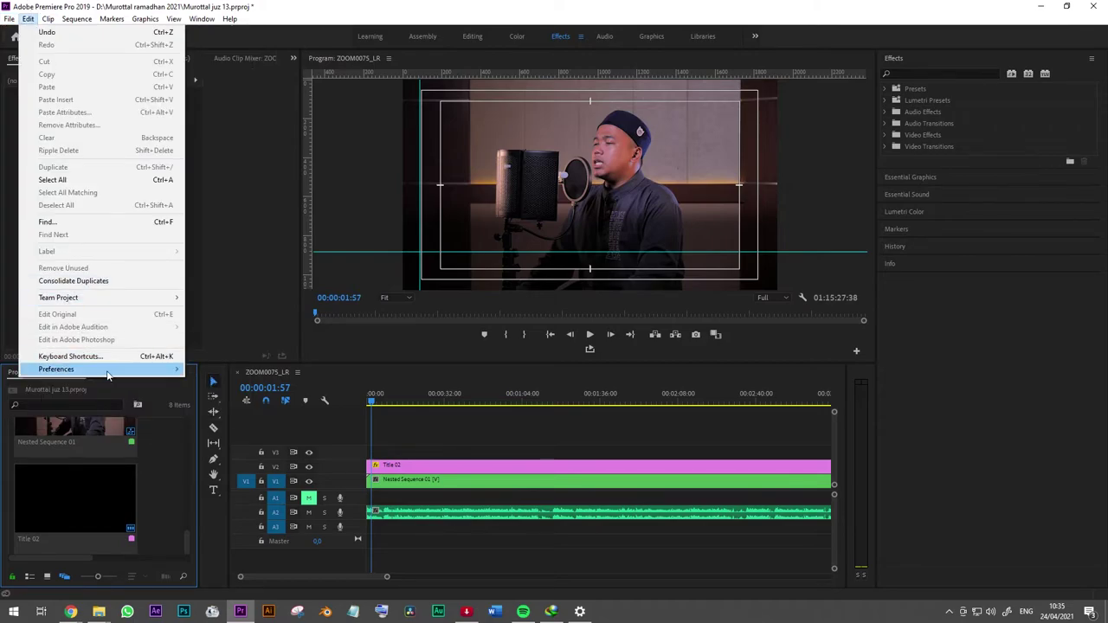
{"action": "mouse_move", "coordinate": [145, 374]}
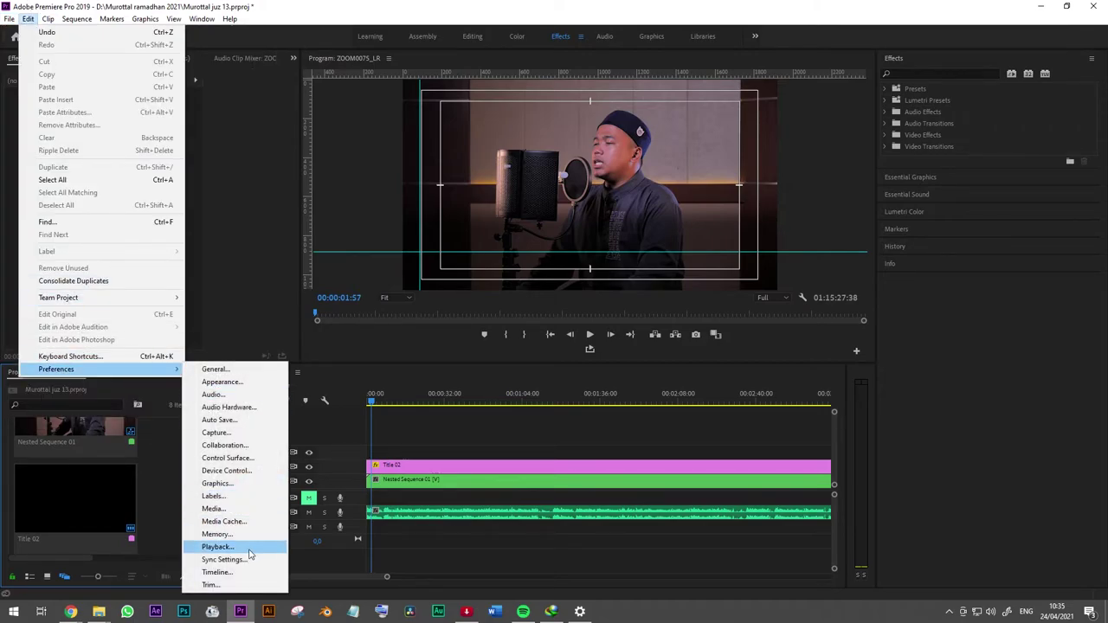
{"action": "left_click", "coordinate": [249, 483]}
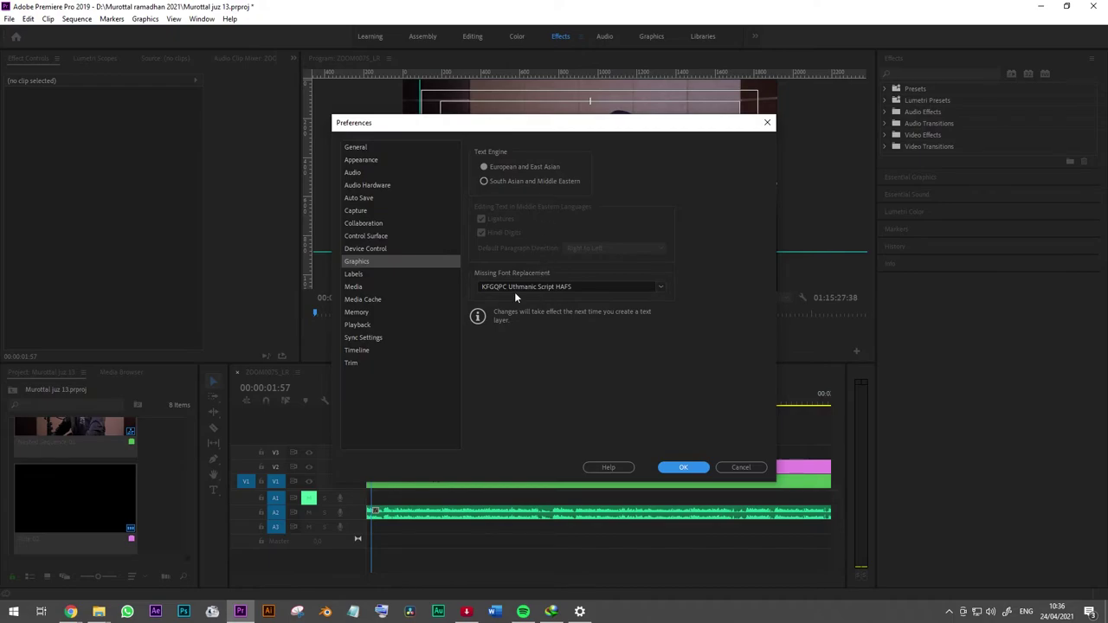
{"action": "left_click", "coordinate": [578, 289]}
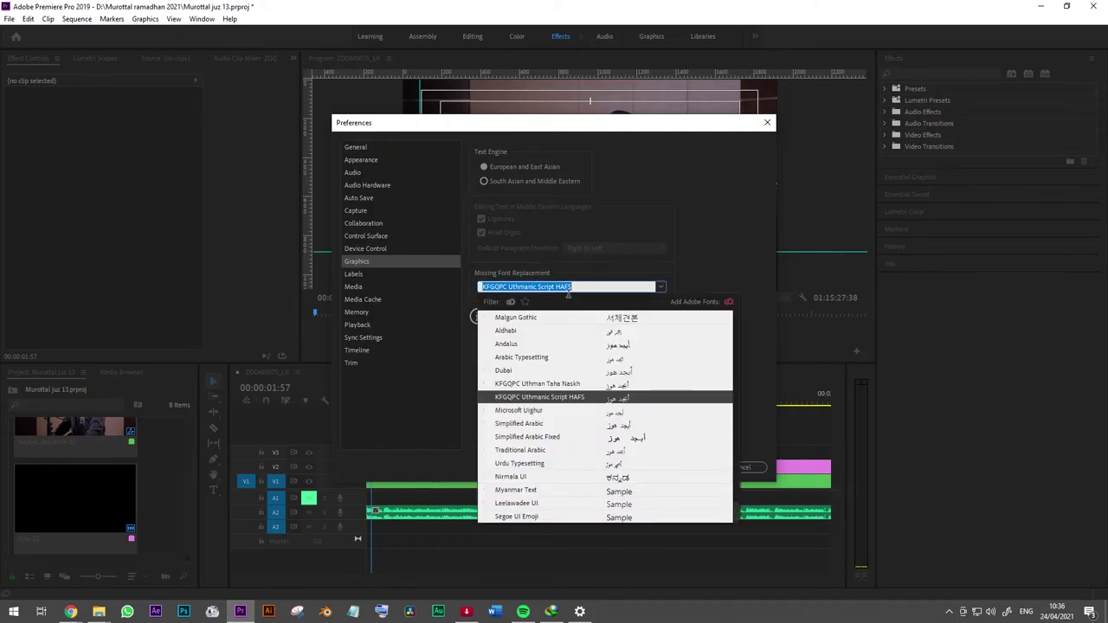
{"action": "left_click", "coordinate": [711, 249]}
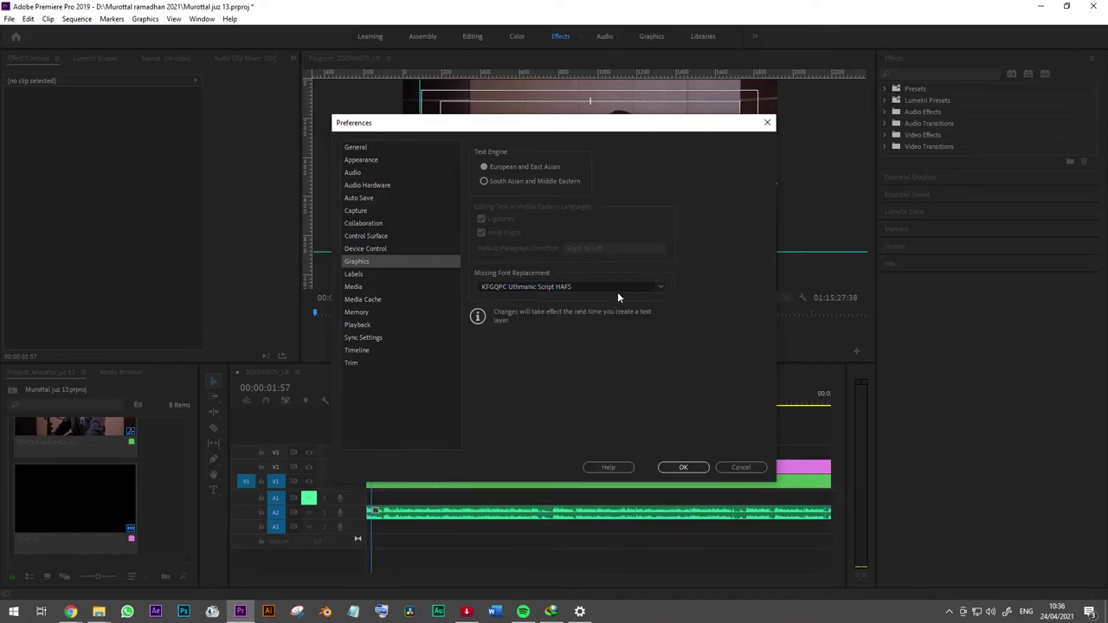
{"action": "left_click", "coordinate": [681, 469]}
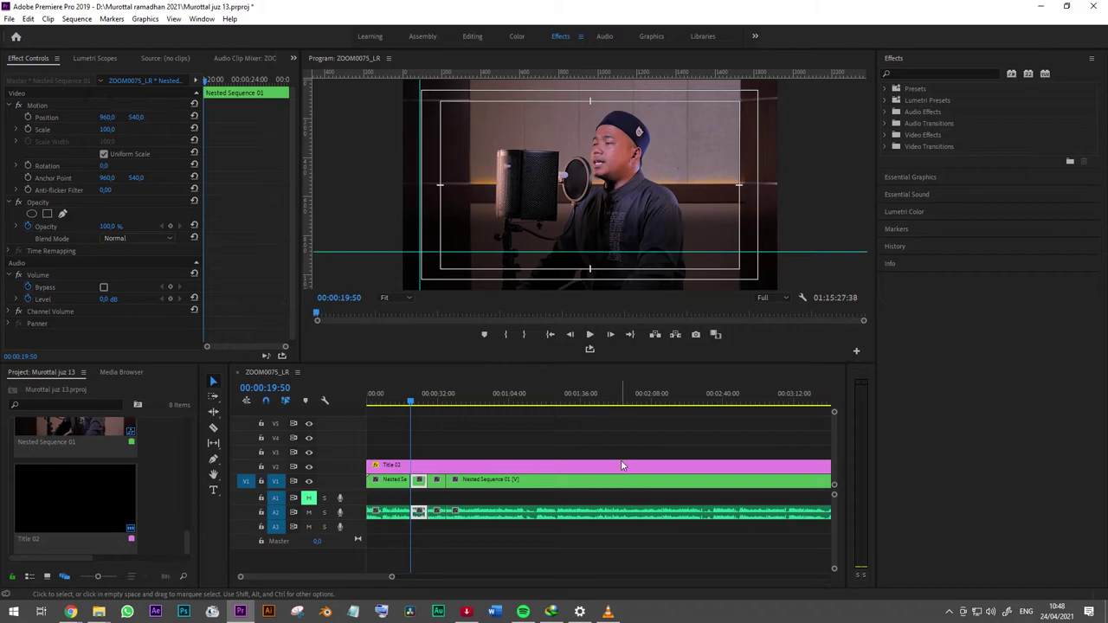
- Copy the Arabic text of verse 12:53 from the Tanzil page in Chrome
{"action": "key", "text": "alt+Tab"}
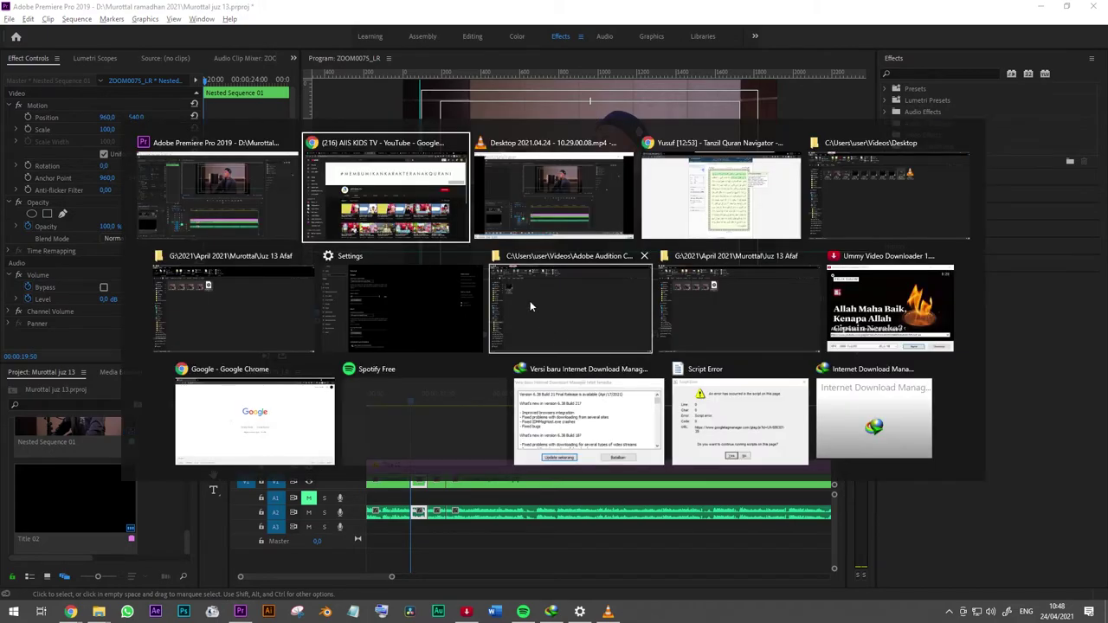
{"action": "left_click", "coordinate": [710, 192]}
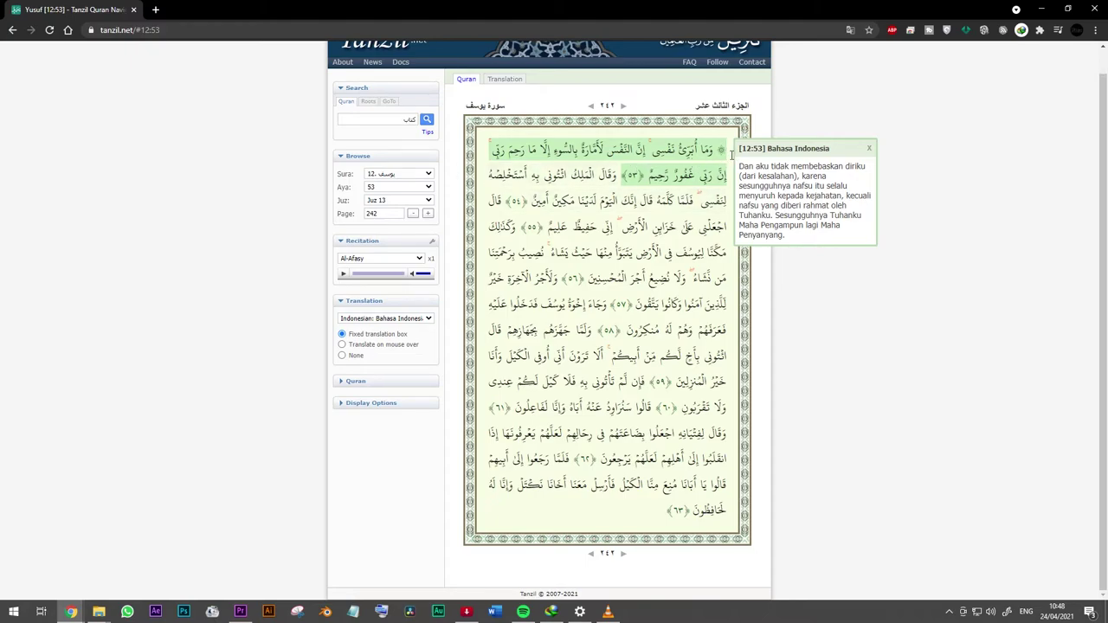
{"action": "left_click_drag", "start_coordinate": [730, 152], "coordinate": [629, 178]}
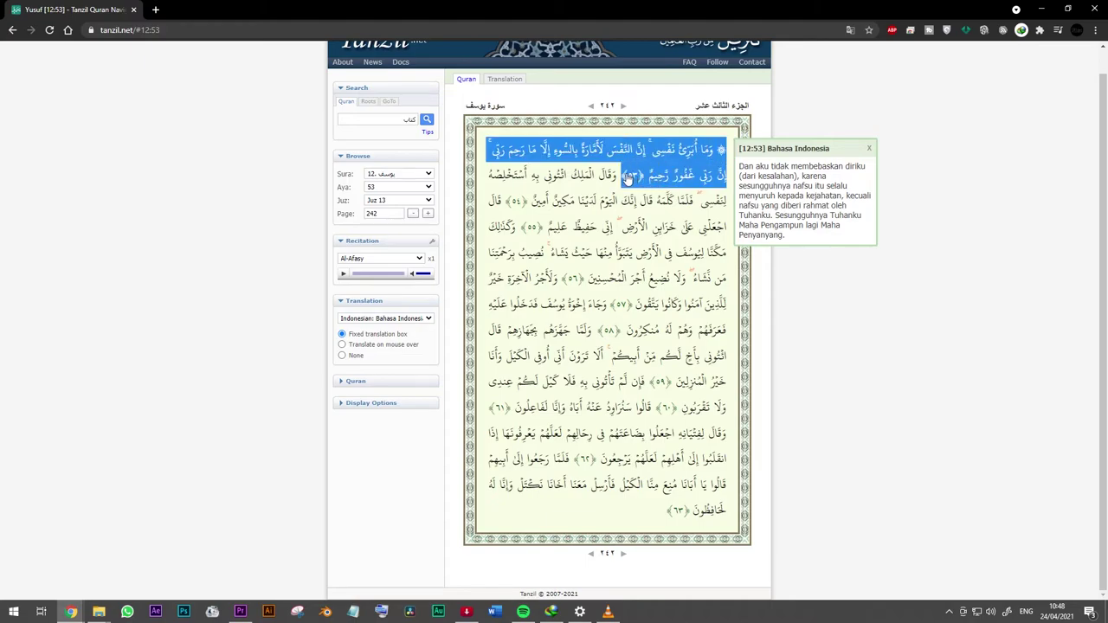
{"action": "right_click", "coordinate": [736, 178]}
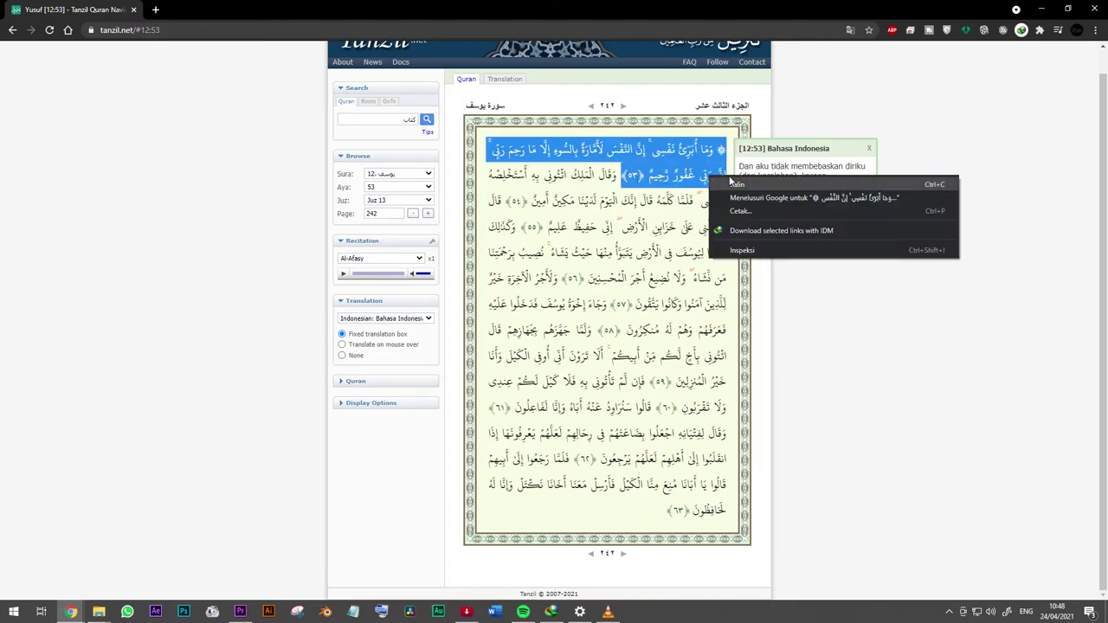
{"action": "left_click", "coordinate": [758, 187]}
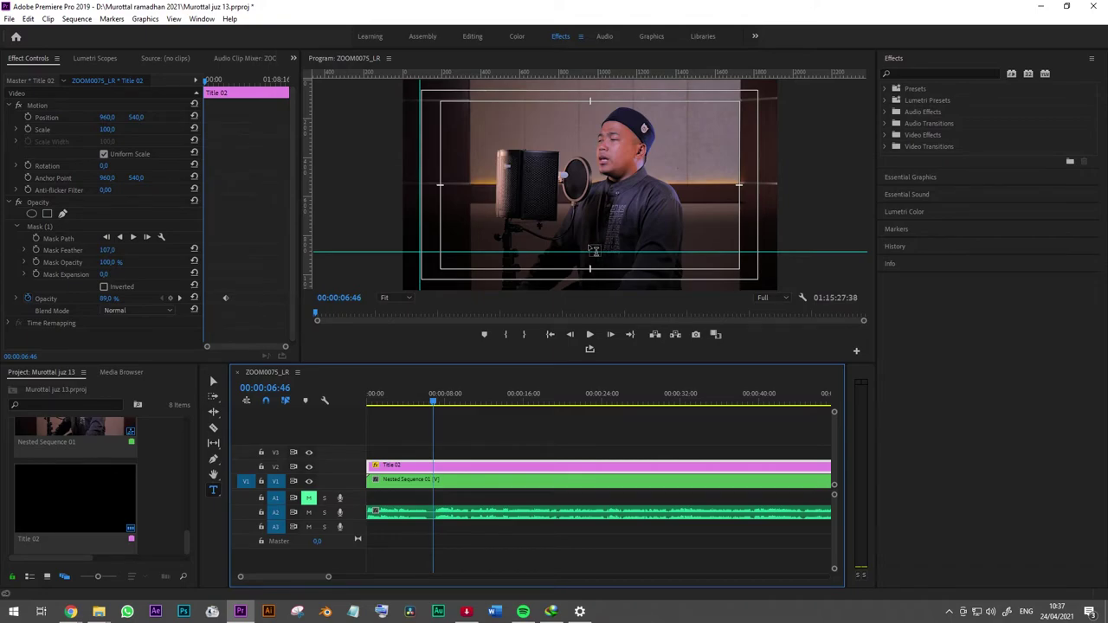
- Draw a text box across the lower frame and paste the copied verse into it
{"action": "left_click", "coordinate": [586, 245]}
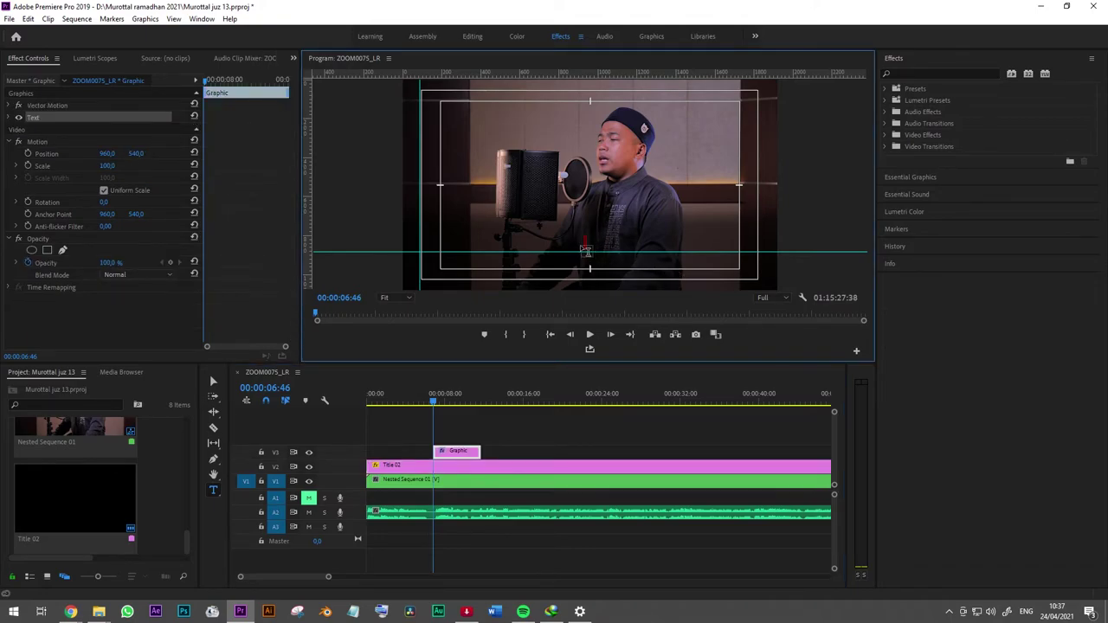
{"action": "key", "text": "Escape"}
{"action": "left_click_drag", "start_coordinate": [445, 211], "coordinate": [739, 275]}
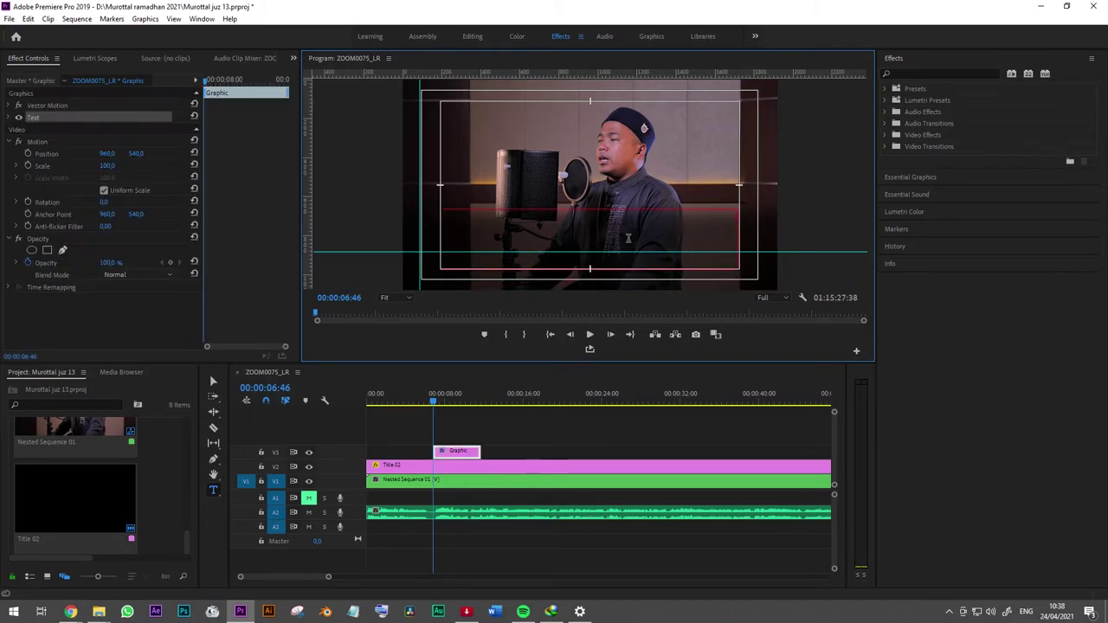
{"action": "key", "text": "ctrl+v"}
{"action": "key", "text": "ctrl+a"}
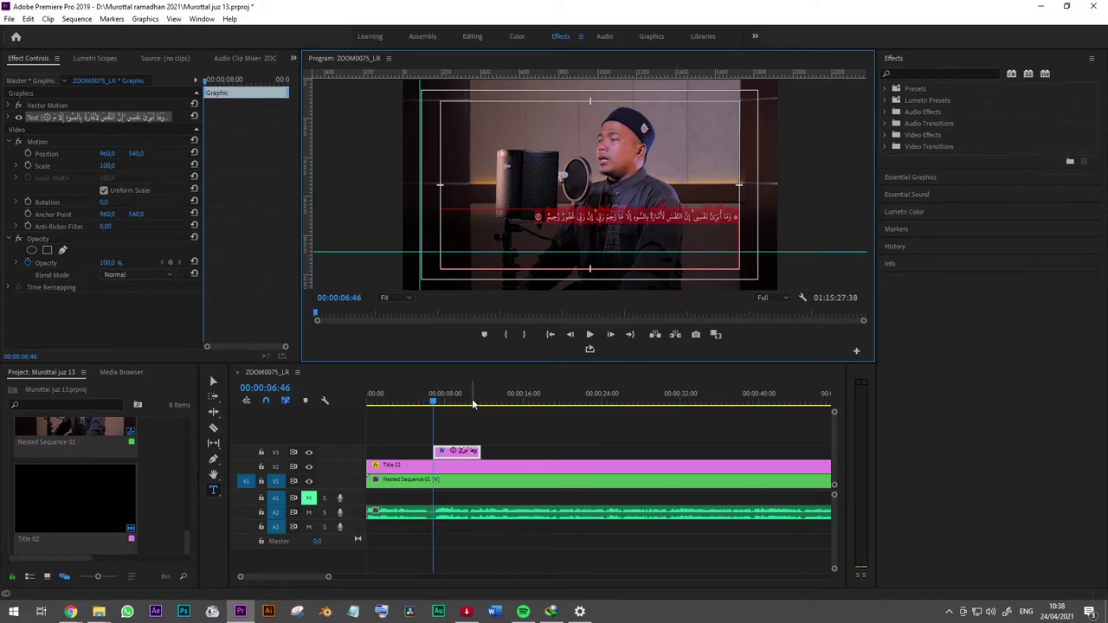
- Center-align the Arabic caption text in Effect Controls
{"action": "left_click", "coordinate": [265, 368]}
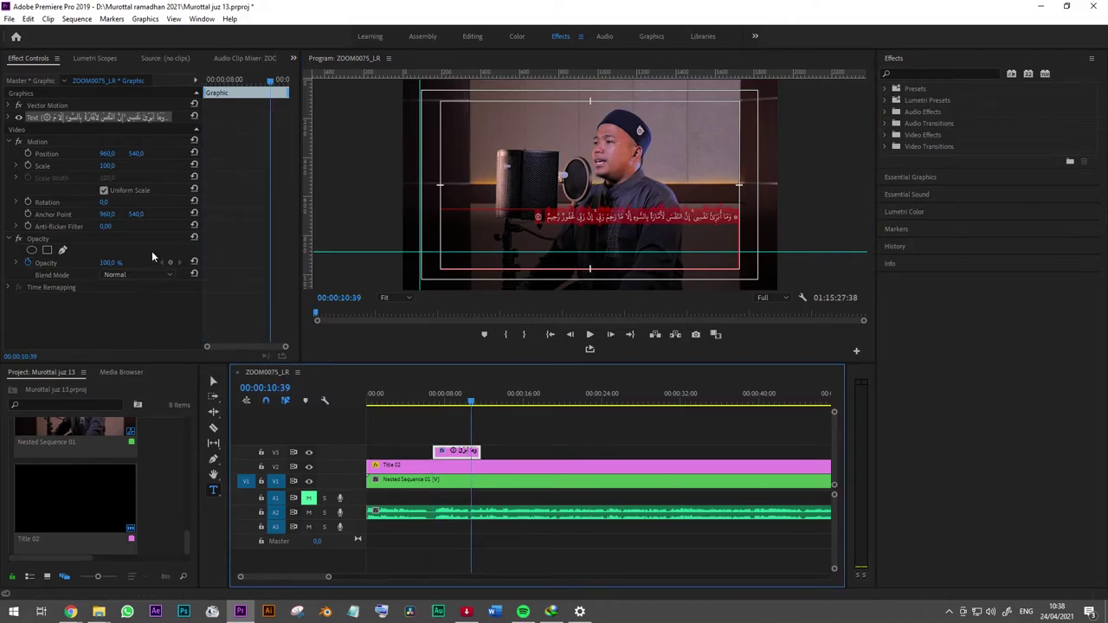
{"action": "left_click", "coordinate": [8, 117]}
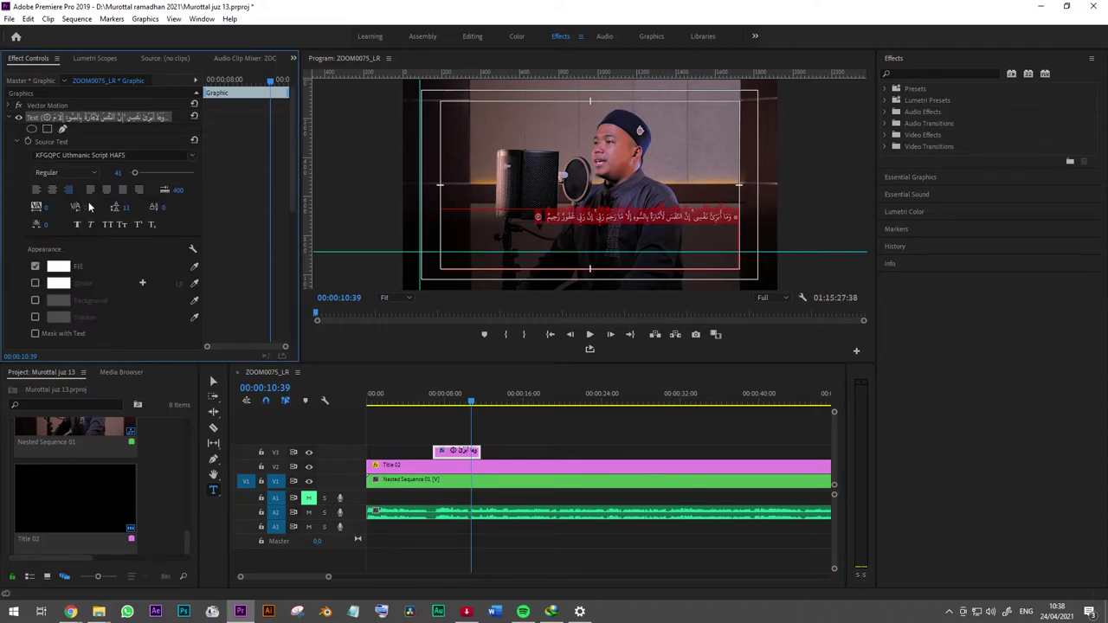
{"action": "left_click", "coordinate": [52, 190]}
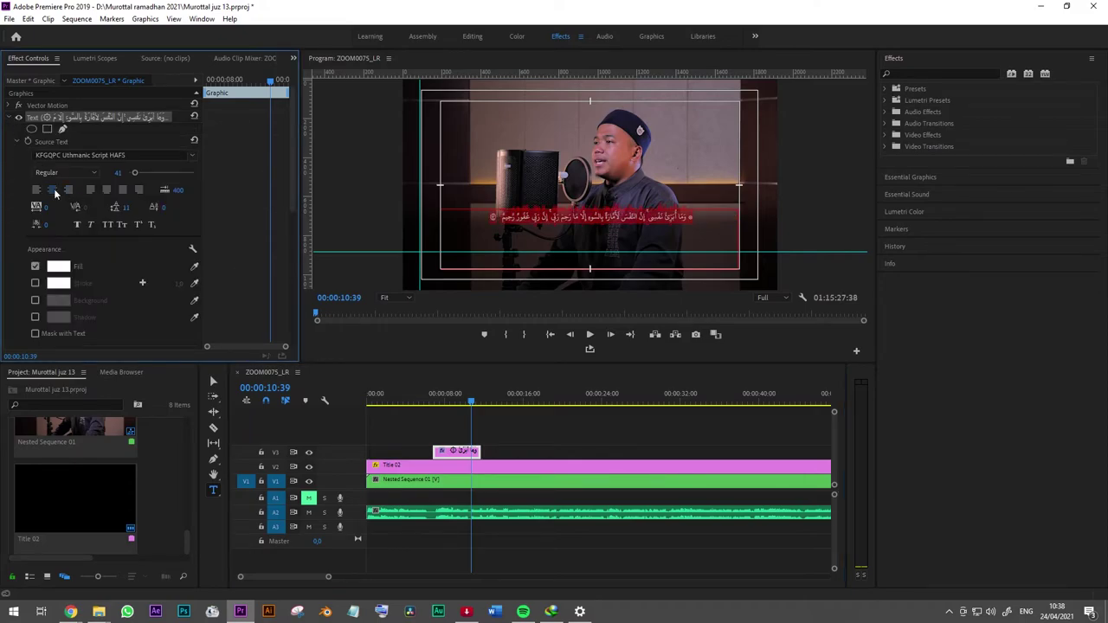
{"action": "left_click", "coordinate": [458, 403]}
- Move the Arabic caption lower in the frame with the Selection tool
{"action": "left_click", "coordinate": [536, 454]}
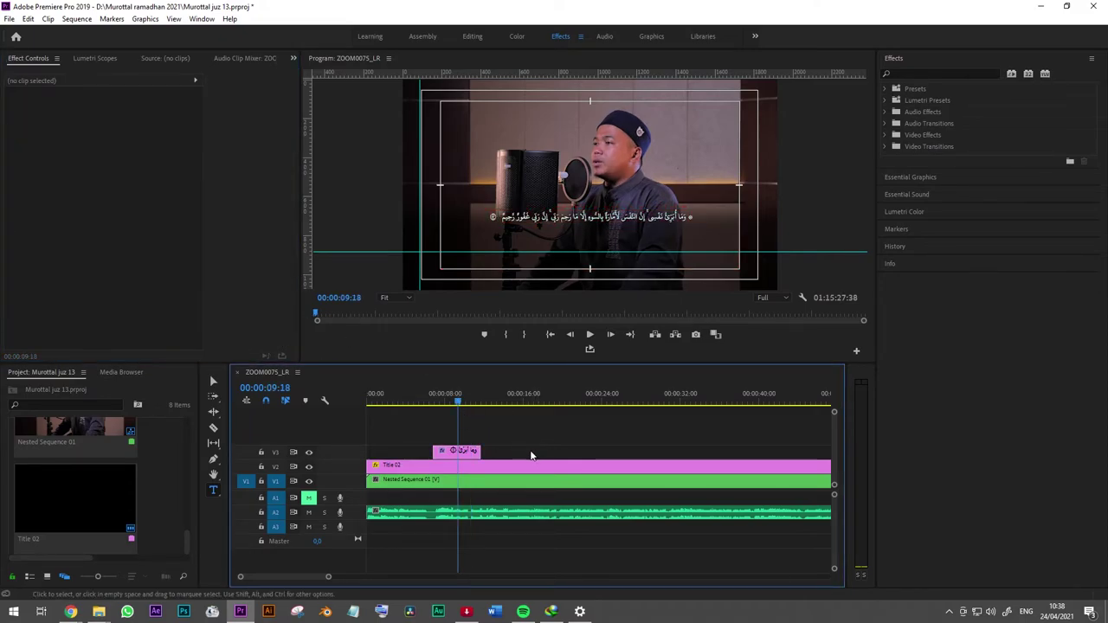
{"action": "left_click", "coordinate": [463, 451]}
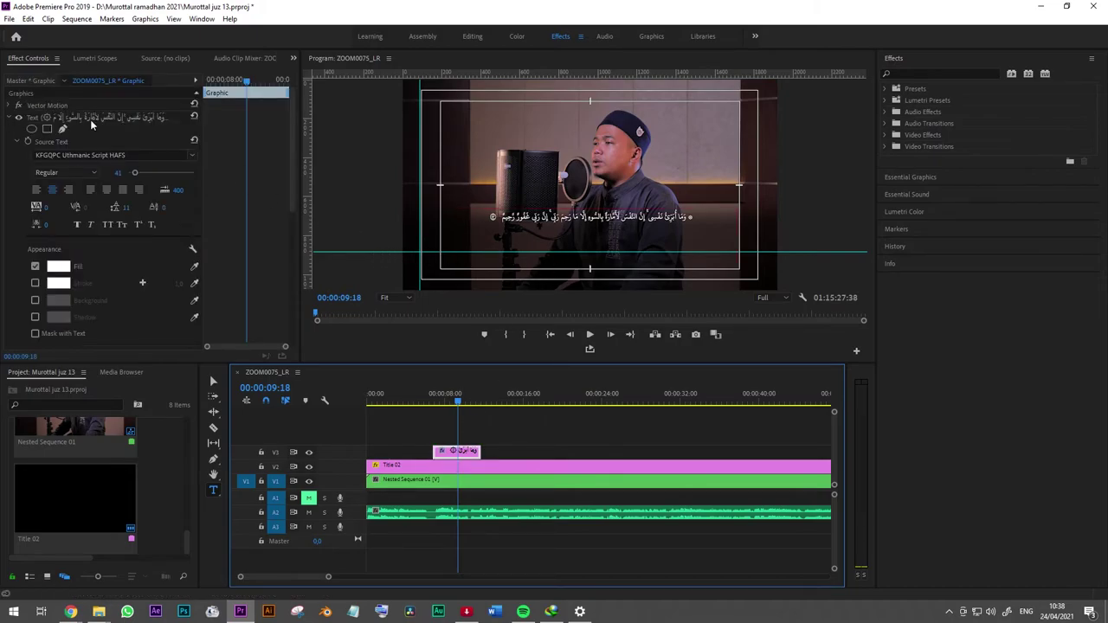
{"action": "left_click_drag", "start_coordinate": [463, 414], "coordinate": [447, 407]}
{"action": "key", "text": "v"}
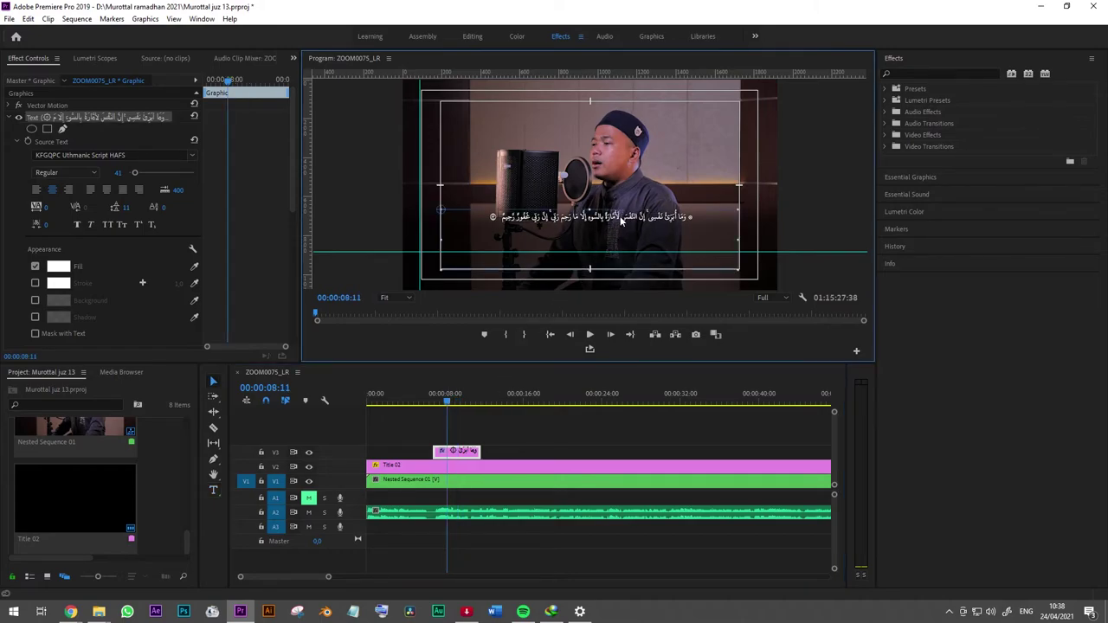
{"action": "left_click_drag", "start_coordinate": [615, 230], "coordinate": [625, 246]}
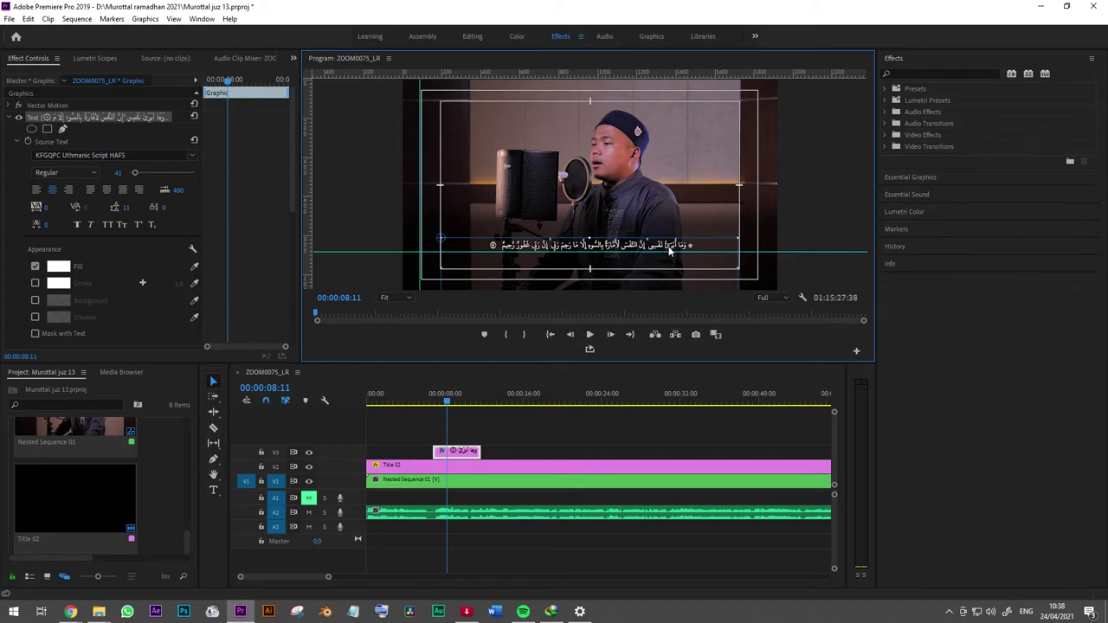
- Move the caption's graphic clip from V3 up onto a new V4 track
{"action": "scroll", "coordinate": [469, 461], "scroll_direction": "up", "scroll_amount": 2}
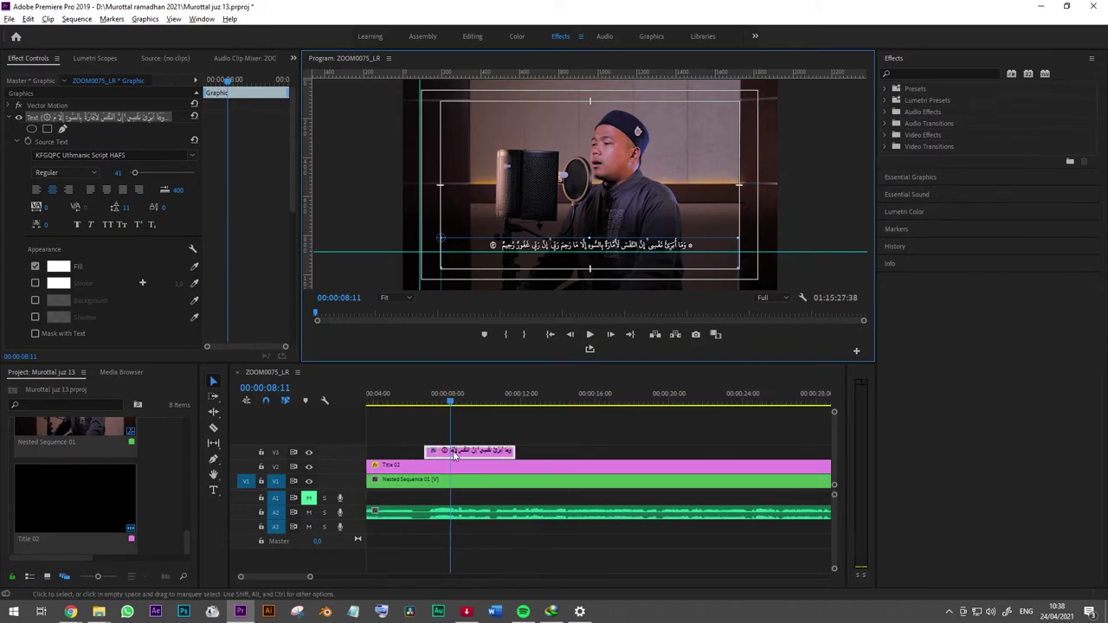
{"action": "left_click", "coordinate": [466, 452]}
{"action": "left_click", "coordinate": [469, 440]}
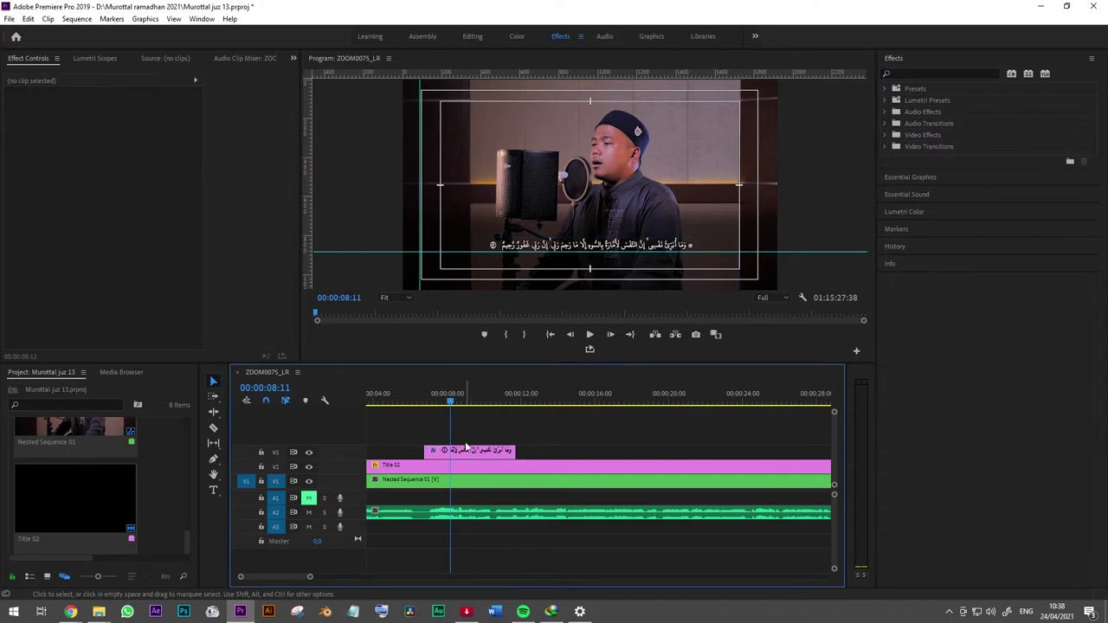
{"action": "left_click_drag", "start_coordinate": [468, 450], "coordinate": [488, 437]}
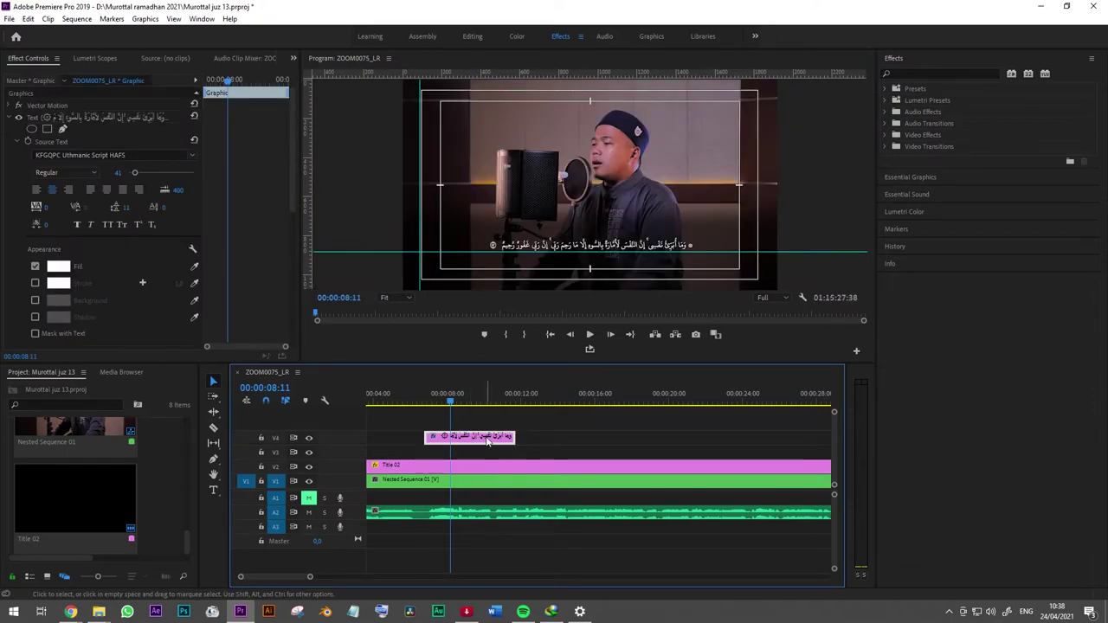
{"action": "left_click", "coordinate": [486, 449]}
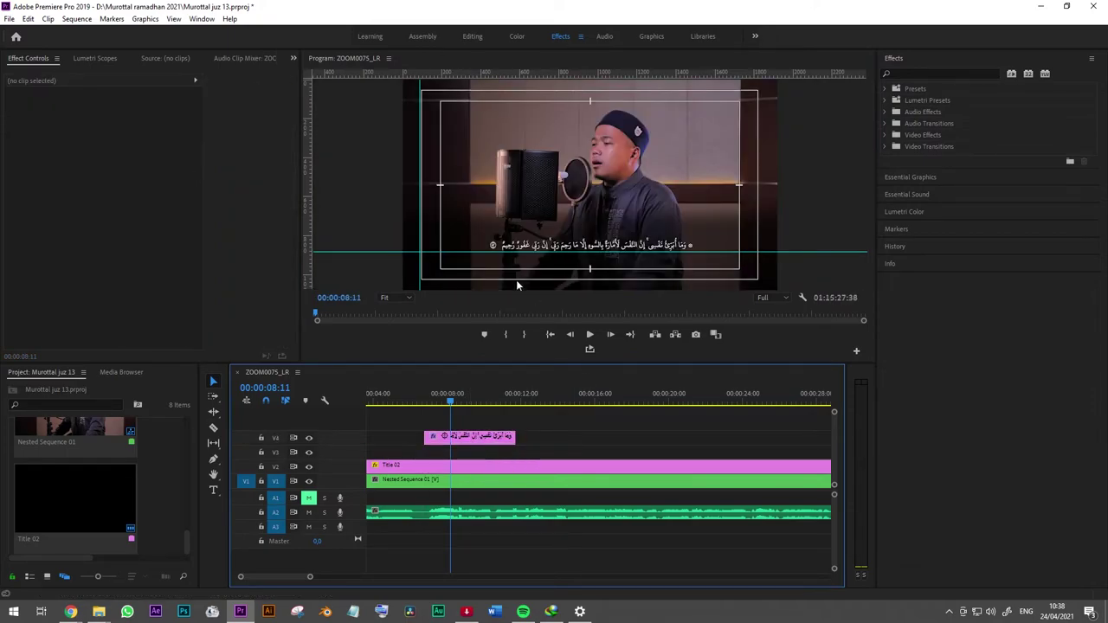
- Create a new empty text graphic with the Type tool at 00:00:06:46
{"action": "left_click", "coordinate": [425, 402]}
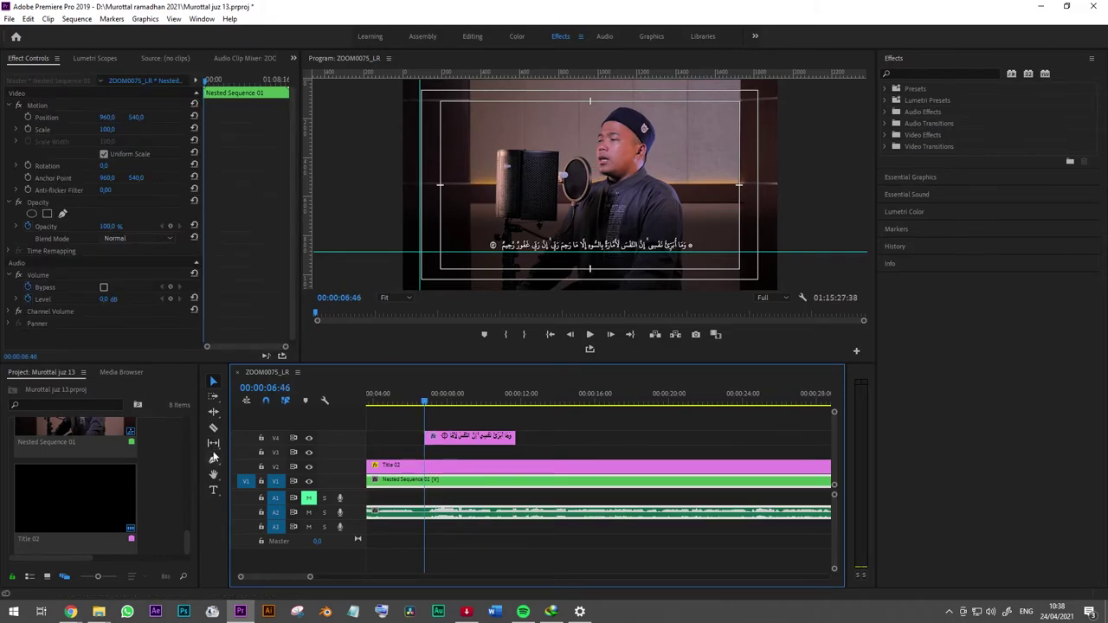
{"action": "left_click", "coordinate": [214, 489]}
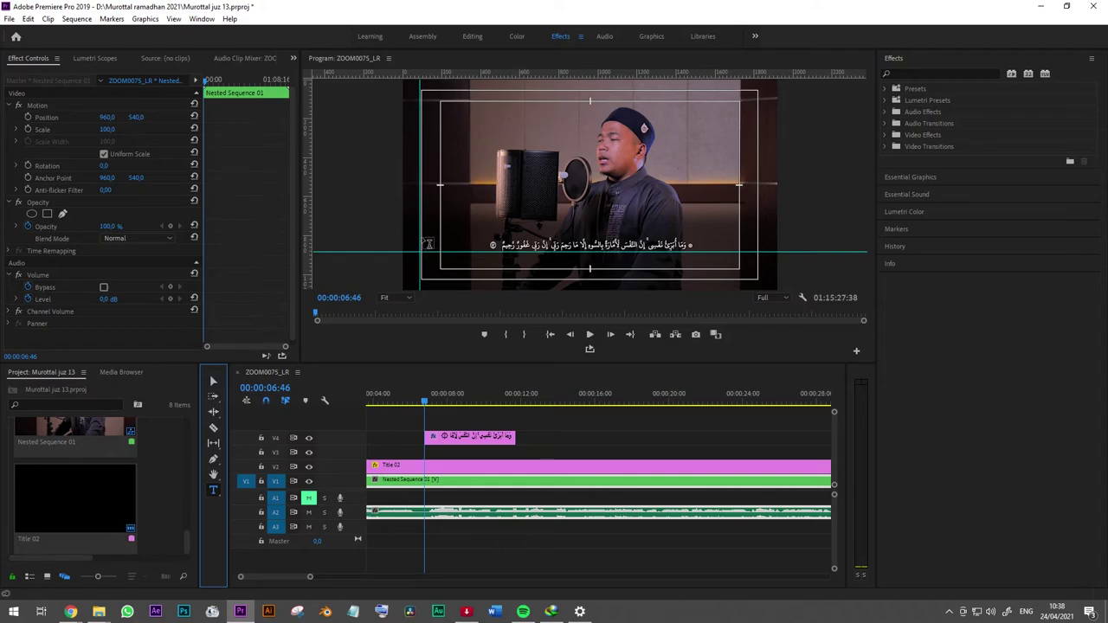
{"action": "left_click", "coordinate": [428, 244]}
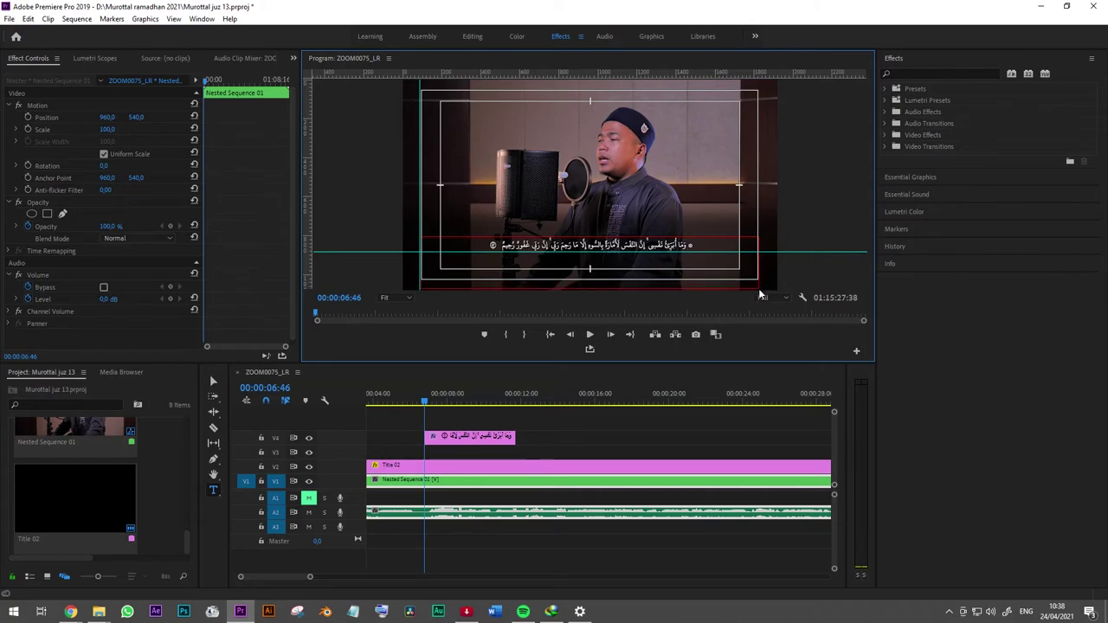
{"action": "left_click", "coordinate": [759, 293]}
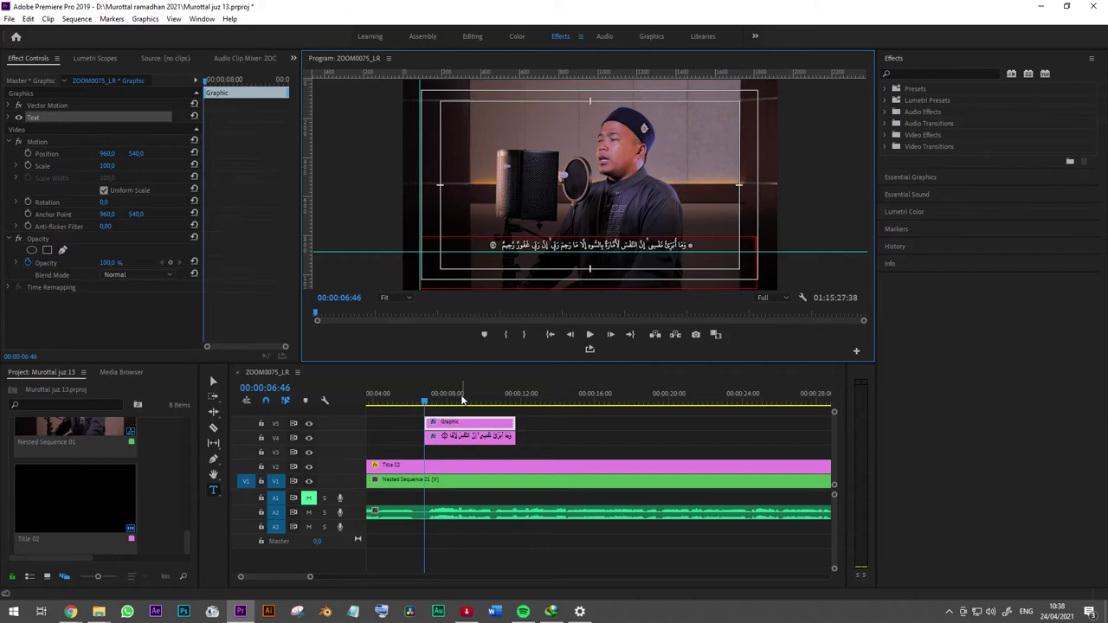
{"action": "left_click", "coordinate": [453, 398]}
{"action": "left_click", "coordinate": [486, 429]}
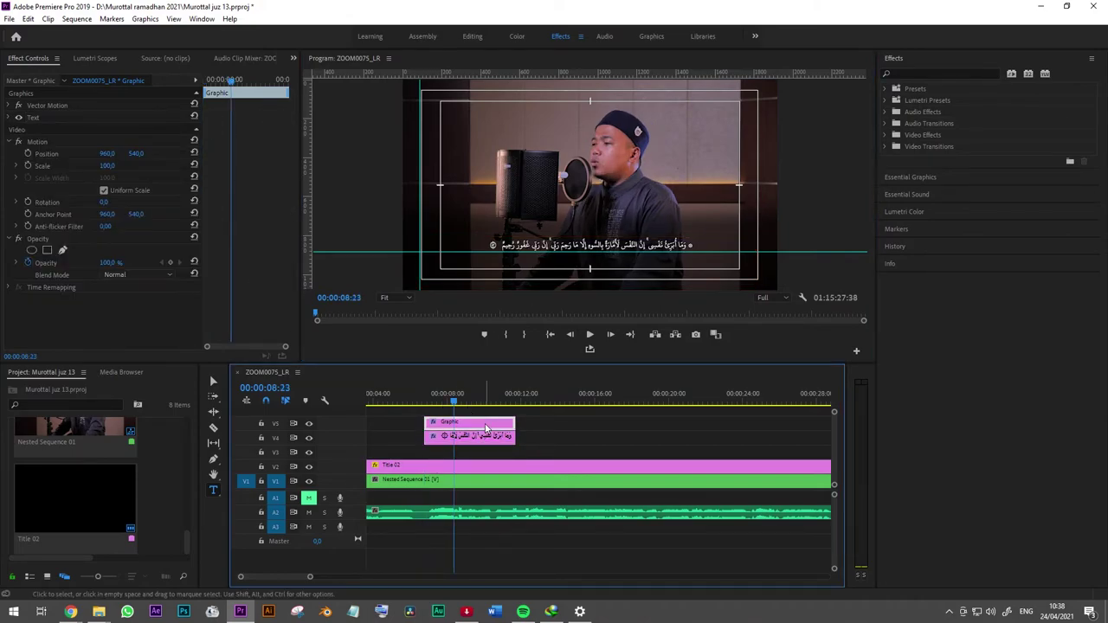
{"action": "left_click", "coordinate": [34, 117]}
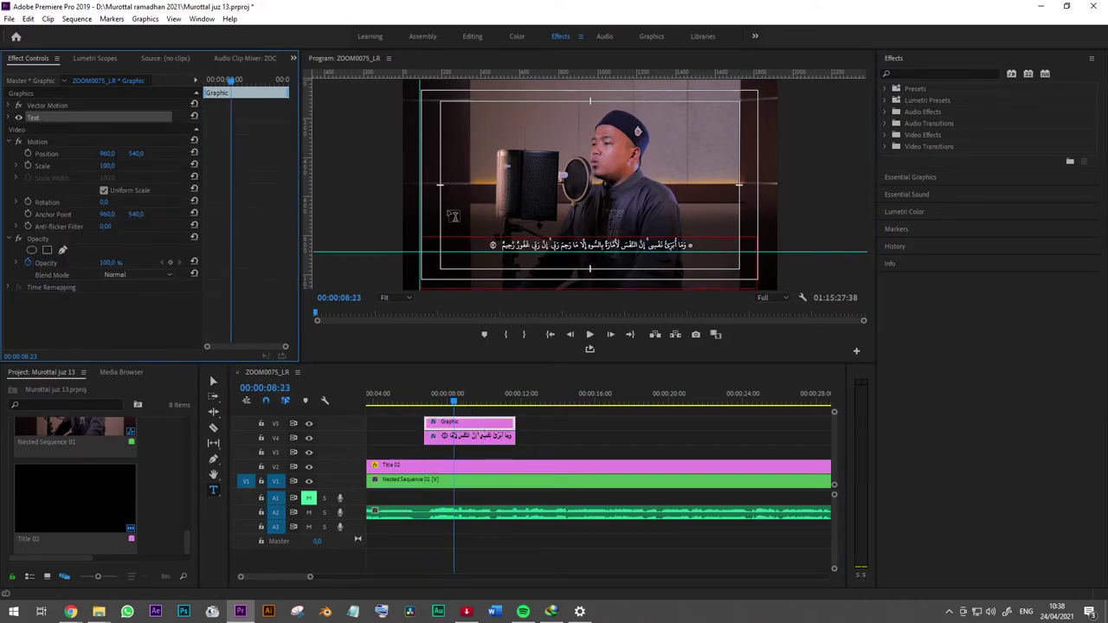
- Toggle the safe margin guides and move the new graphic onto V3 beneath the caption
{"action": "left_click", "coordinate": [557, 434]}
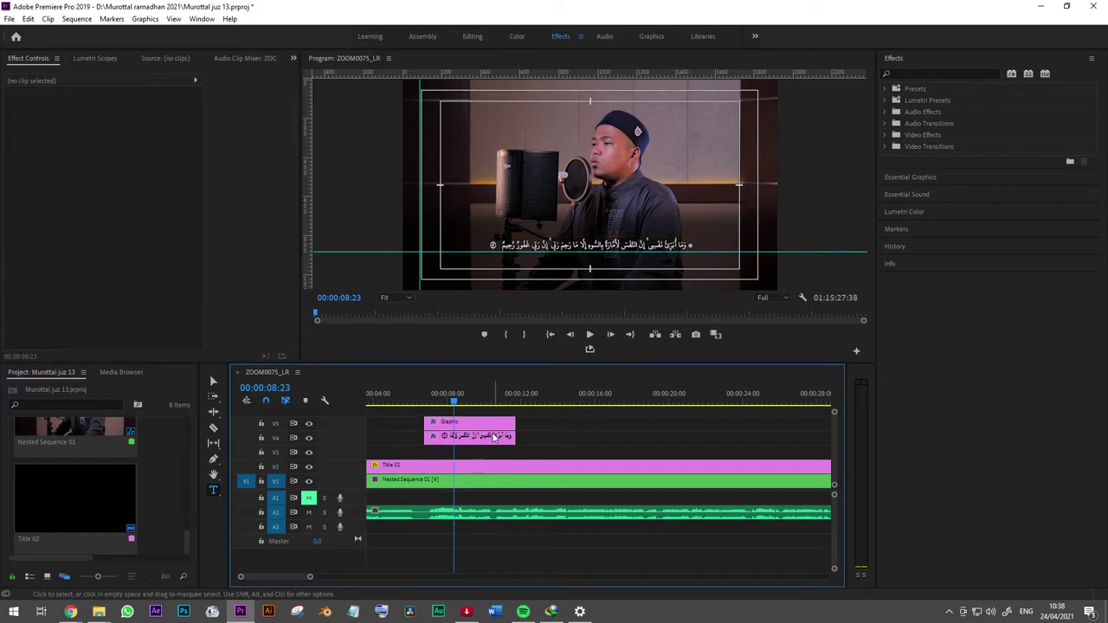
{"action": "key", "text": "v"}
{"action": "left_click", "coordinate": [484, 429]}
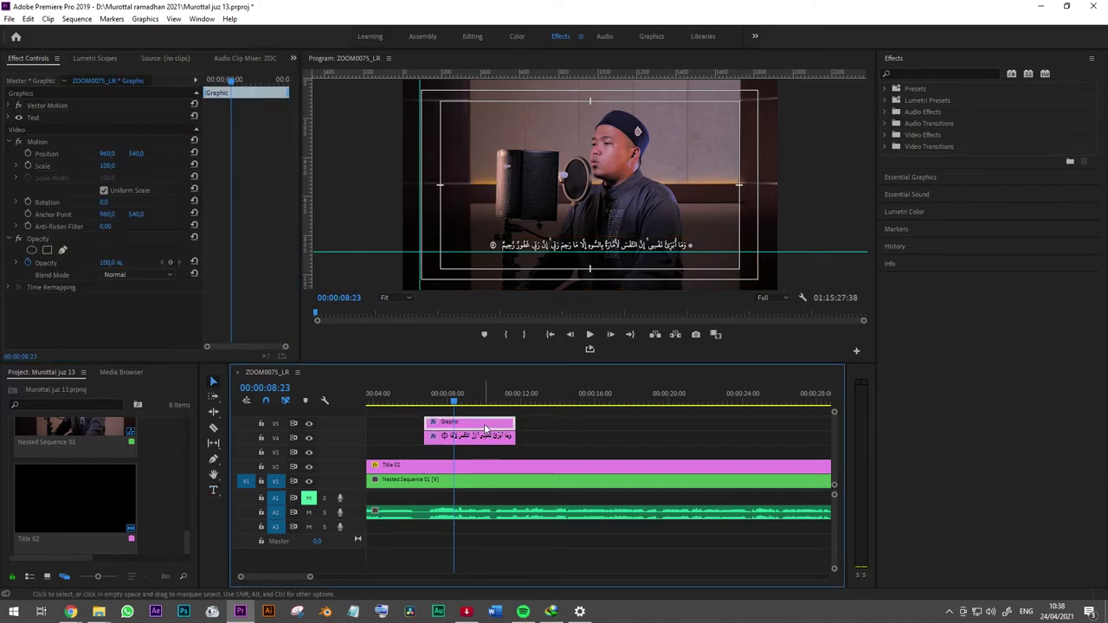
{"action": "left_click", "coordinate": [35, 117]}
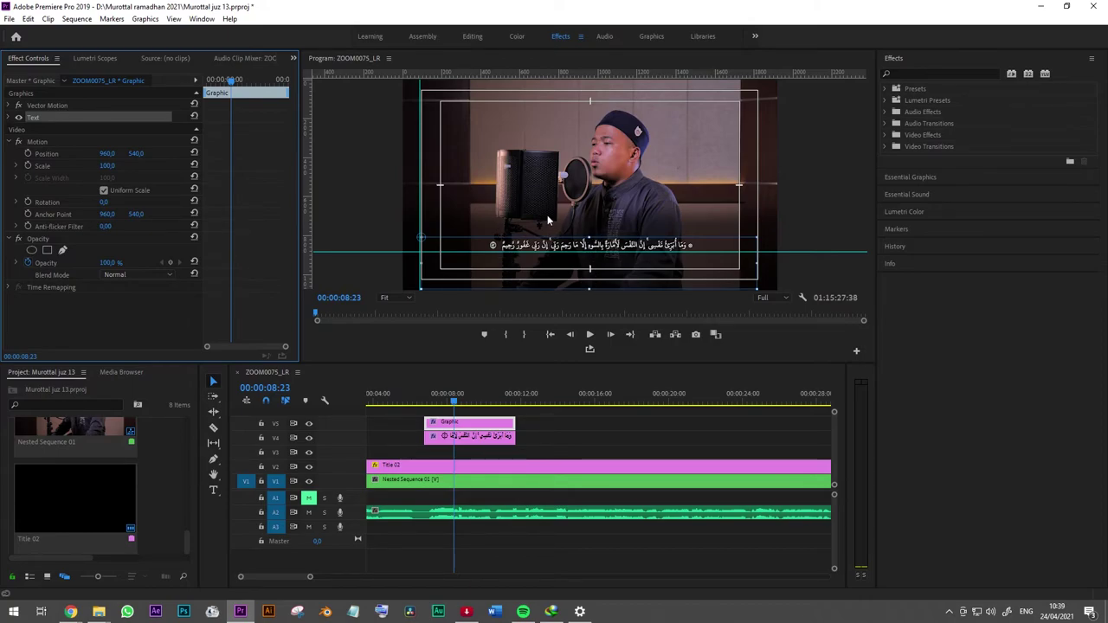
{"action": "right_click", "coordinate": [618, 191]}
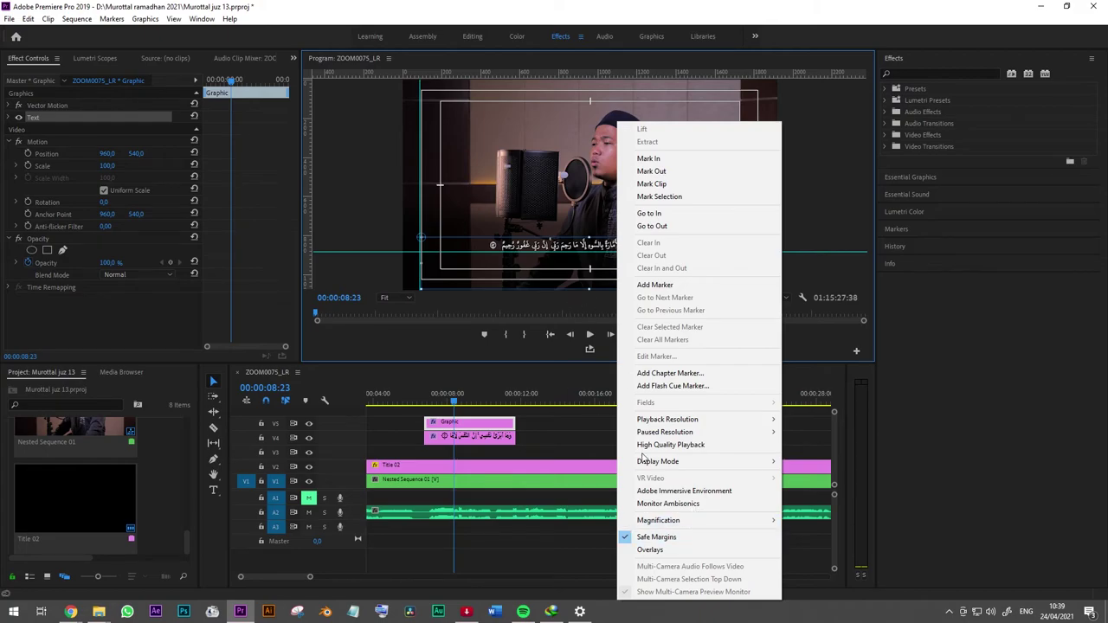
{"action": "left_click", "coordinate": [684, 537]}
{"action": "right_click", "coordinate": [620, 511]}
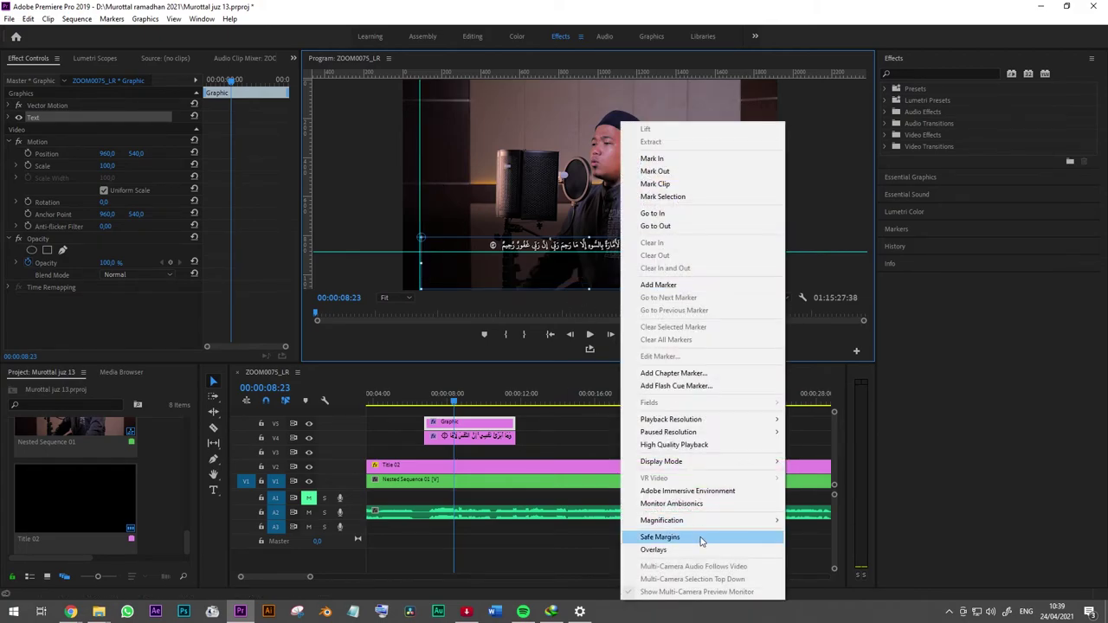
{"action": "left_click", "coordinate": [701, 537]}
{"action": "mouse_move", "coordinate": [454, 404]}
{"action": "left_mouse_down"}
{"action": "mouse_move", "coordinate": [443, 404]}
{"action": "mouse_move", "coordinate": [460, 461]}
{"action": "left_mouse_up"}
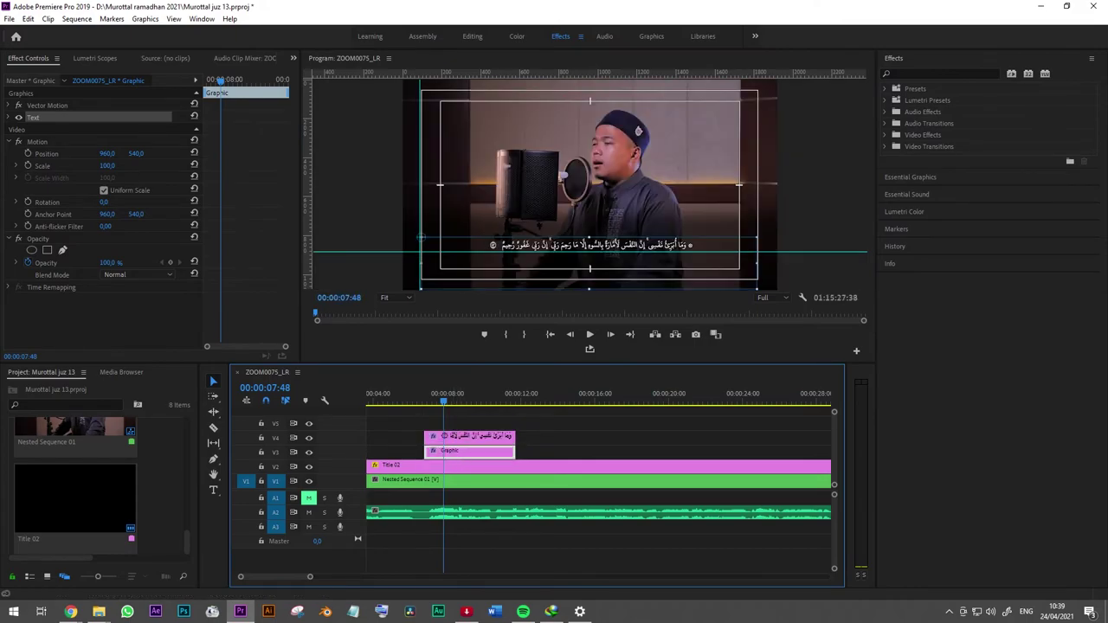
- Copy the whole Bahasa Indonesia translation paragraph of verse 12:53 from Tanzil
{"action": "left_click", "coordinate": [71, 611]}
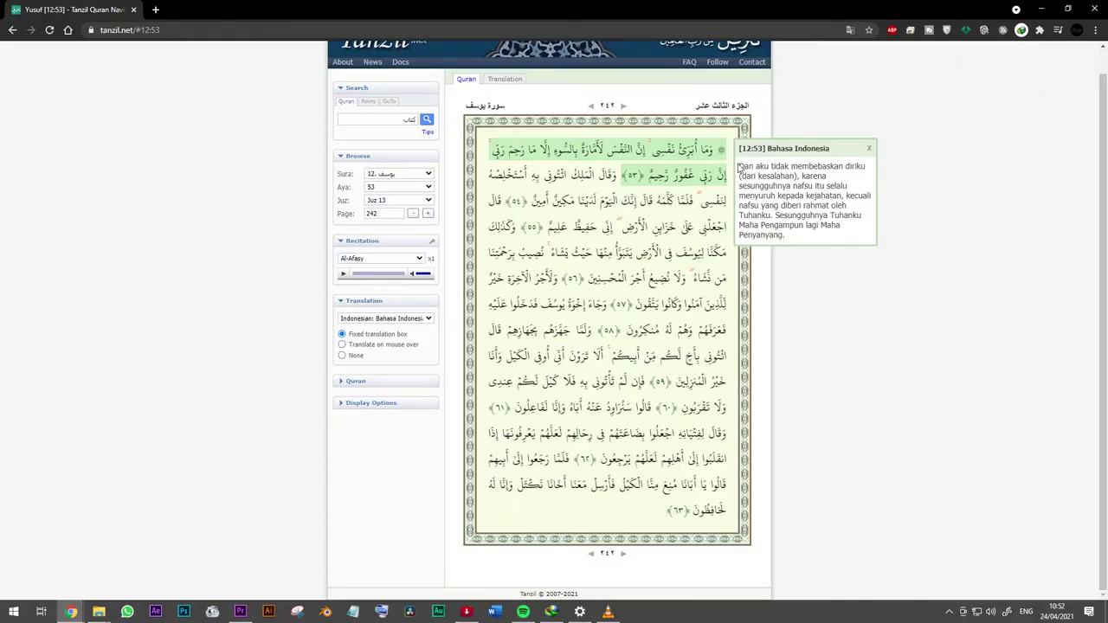
{"action": "left_click_drag", "start_coordinate": [738, 166], "coordinate": [828, 249]}
{"action": "left_click", "coordinate": [825, 232]}
{"action": "triple_click", "coordinate": [800, 198]}
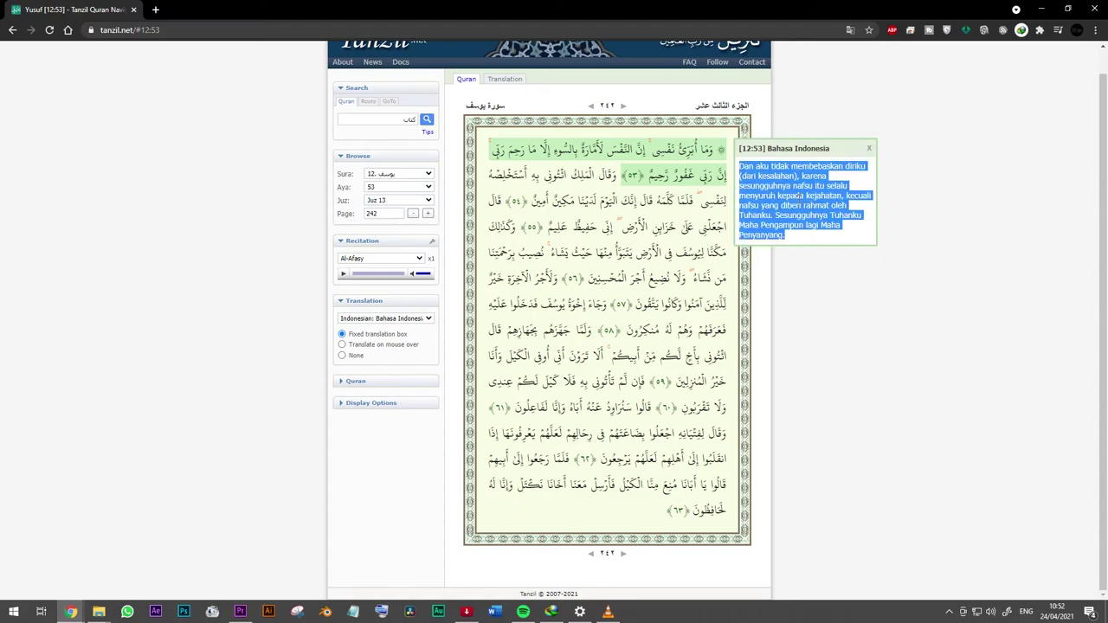
{"action": "right_click", "coordinate": [811, 196]}
{"action": "left_click", "coordinate": [820, 215]}
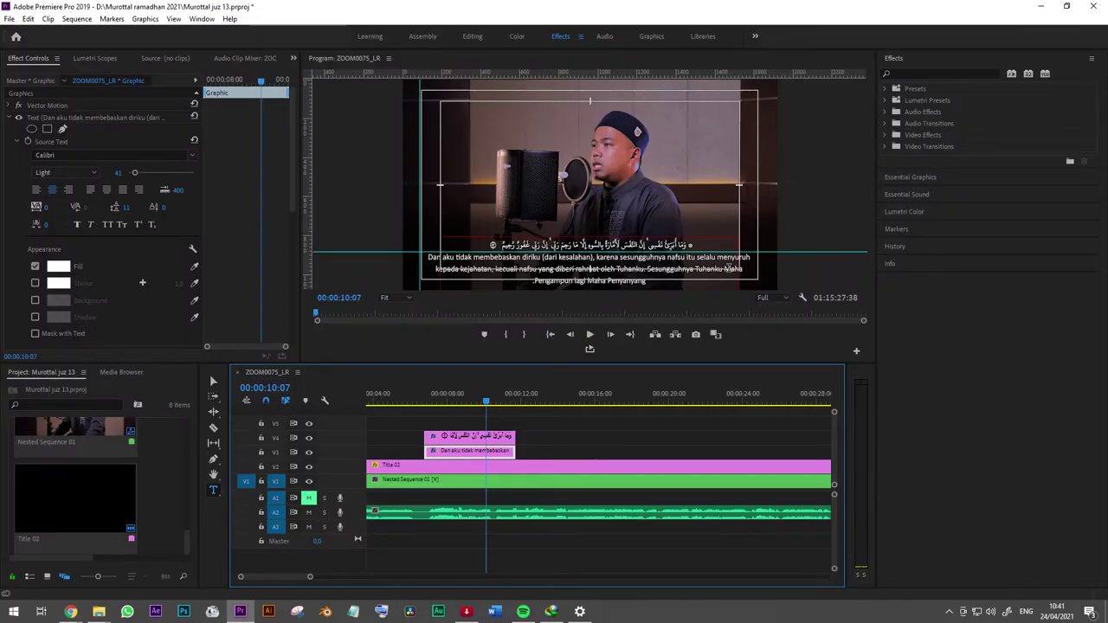
- Select the translation text layer in the Program monitor and open the File menu
{"action": "left_click", "coordinate": [751, 272]}
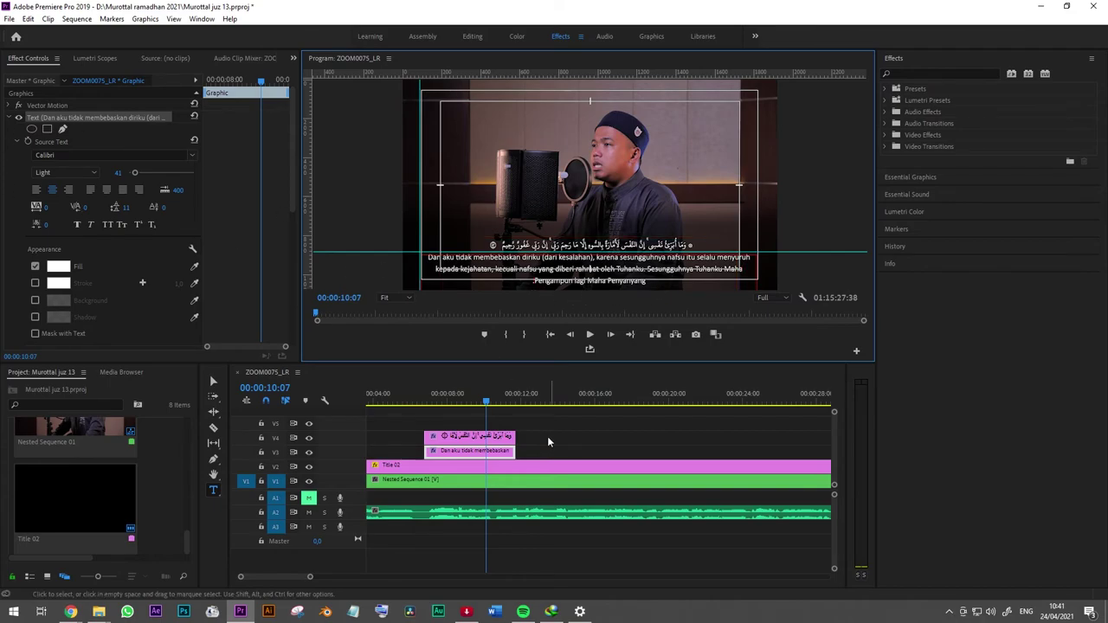
{"action": "left_click", "coordinate": [7, 19]}
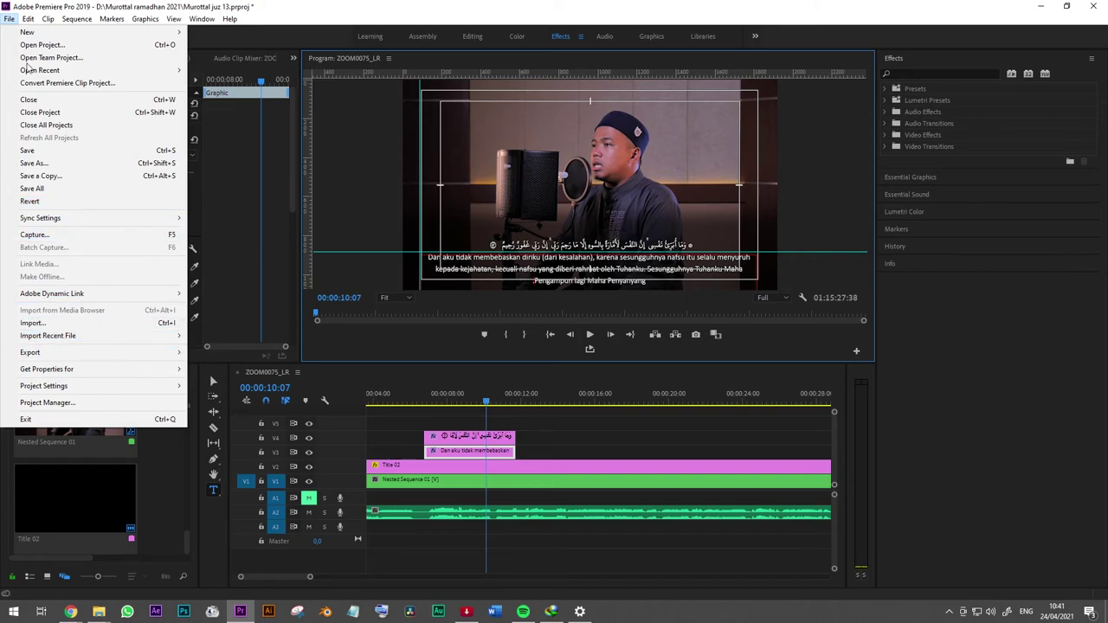
- In Edit > Preferences > Graphics, choose the European and East Asian text engine and confirm
{"action": "left_click", "coordinate": [15, 19]}
{"action": "left_click", "coordinate": [29, 19]}
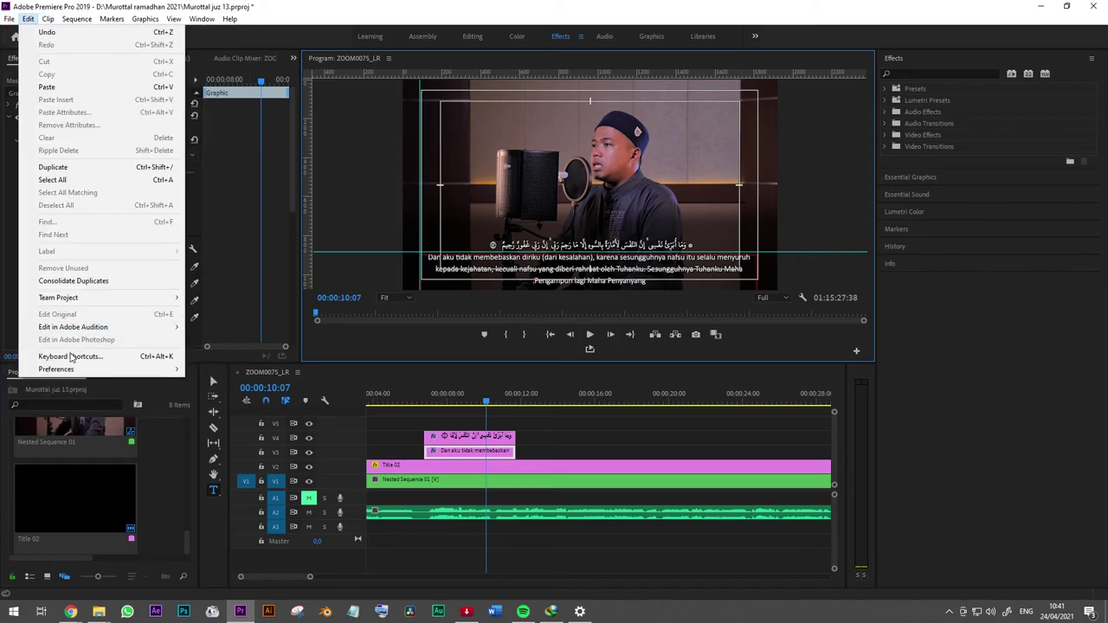
{"action": "mouse_move", "coordinate": [76, 370]}
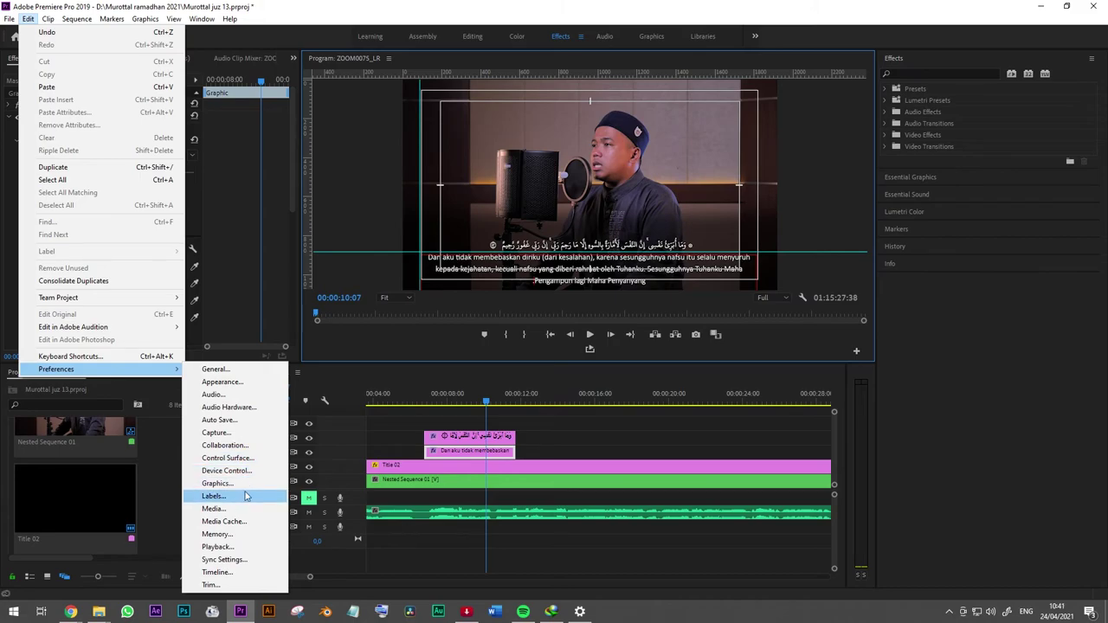
{"action": "left_click", "coordinate": [218, 483]}
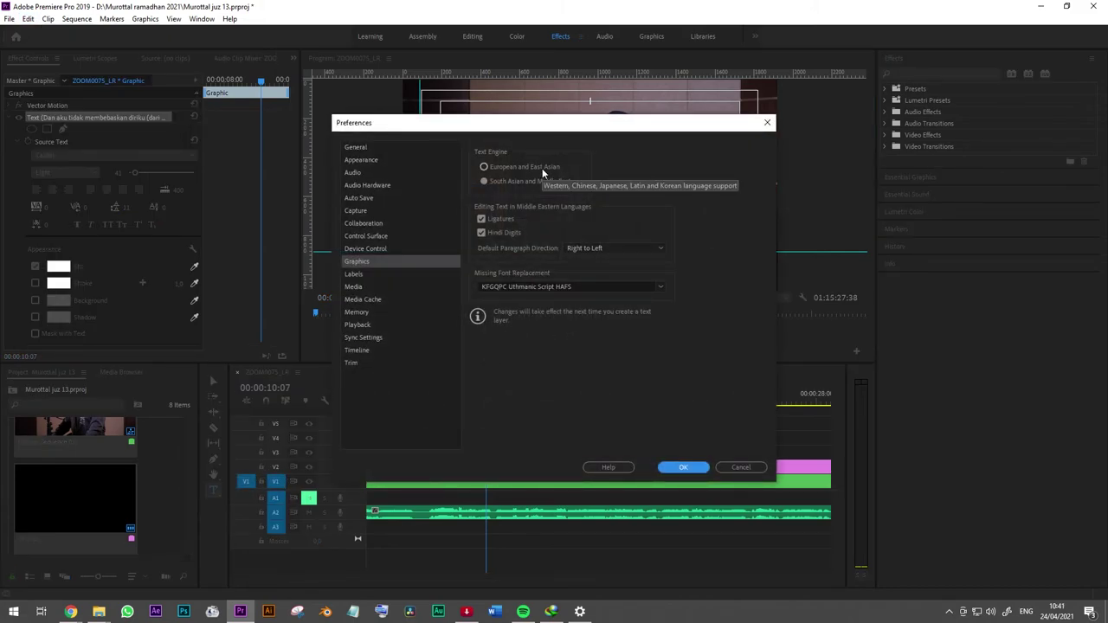
{"action": "left_click", "coordinate": [542, 167]}
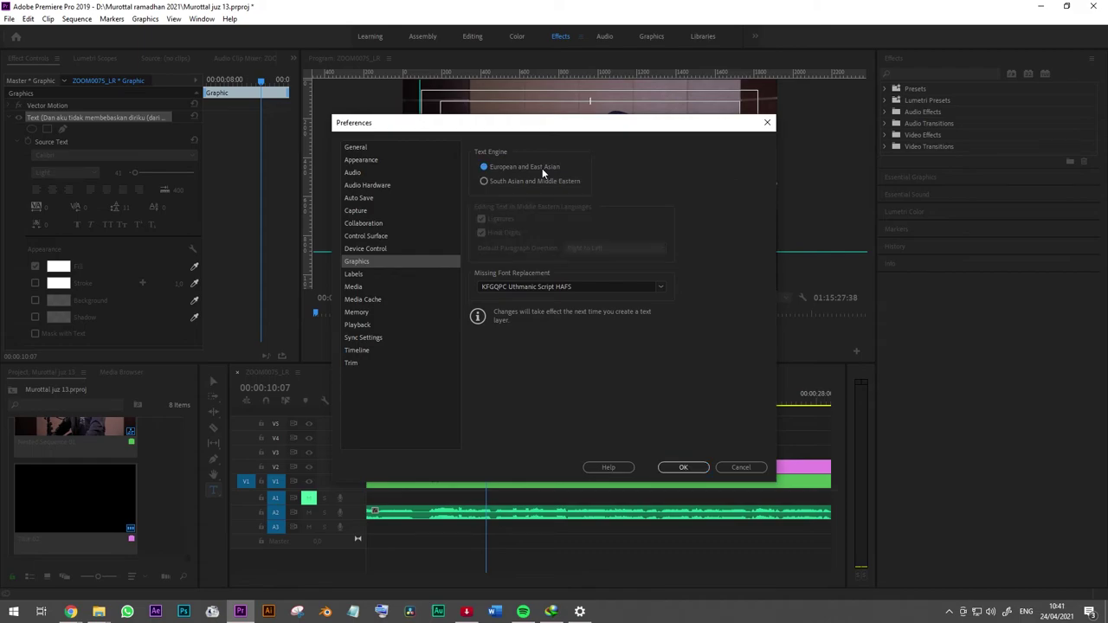
{"action": "left_click", "coordinate": [680, 468]}
{"action": "left_click", "coordinate": [493, 455]}
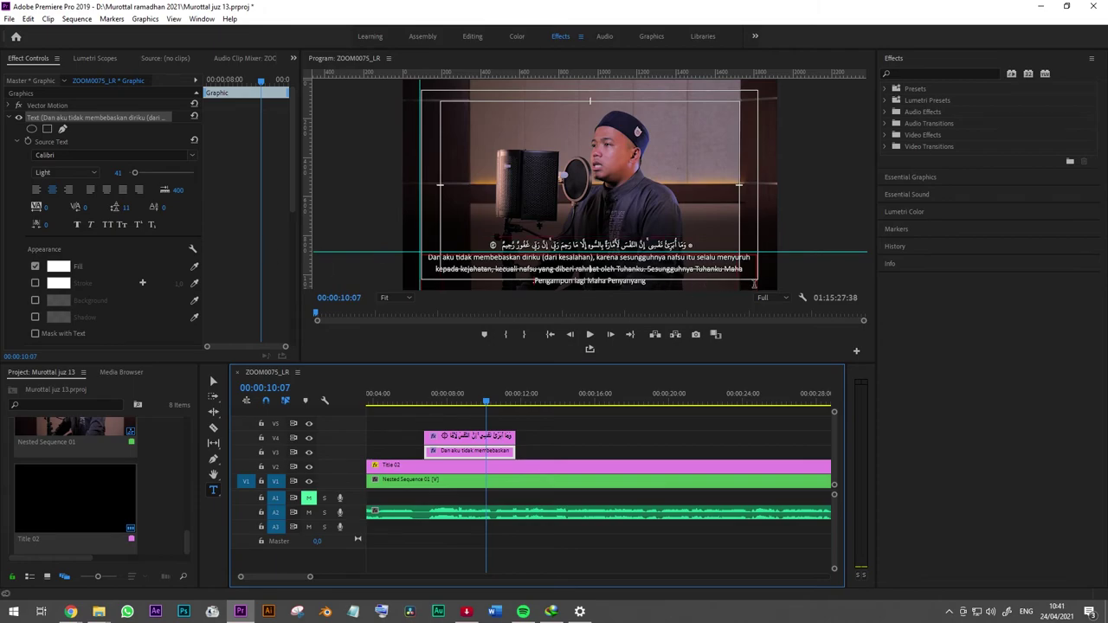
- Paste the Indonesian translation over the old caption text, then delete that translation clip
{"action": "left_click", "coordinate": [754, 279]}
{"action": "key", "text": "ctrl+a"}
{"action": "key", "text": "BackSpace"}
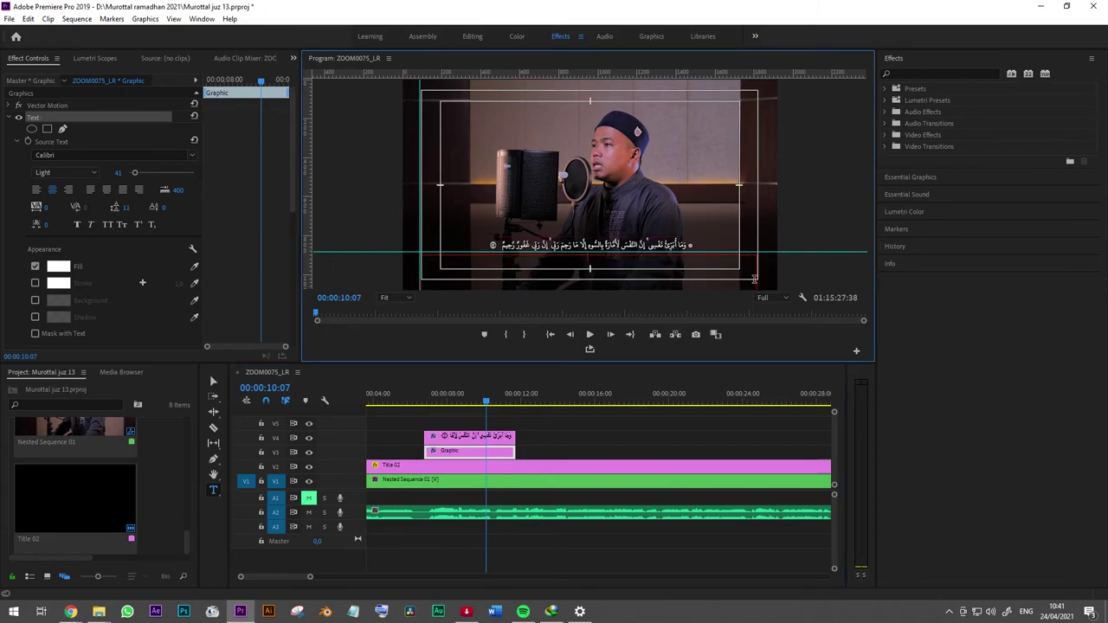
{"action": "key", "text": "ctrl+v"}
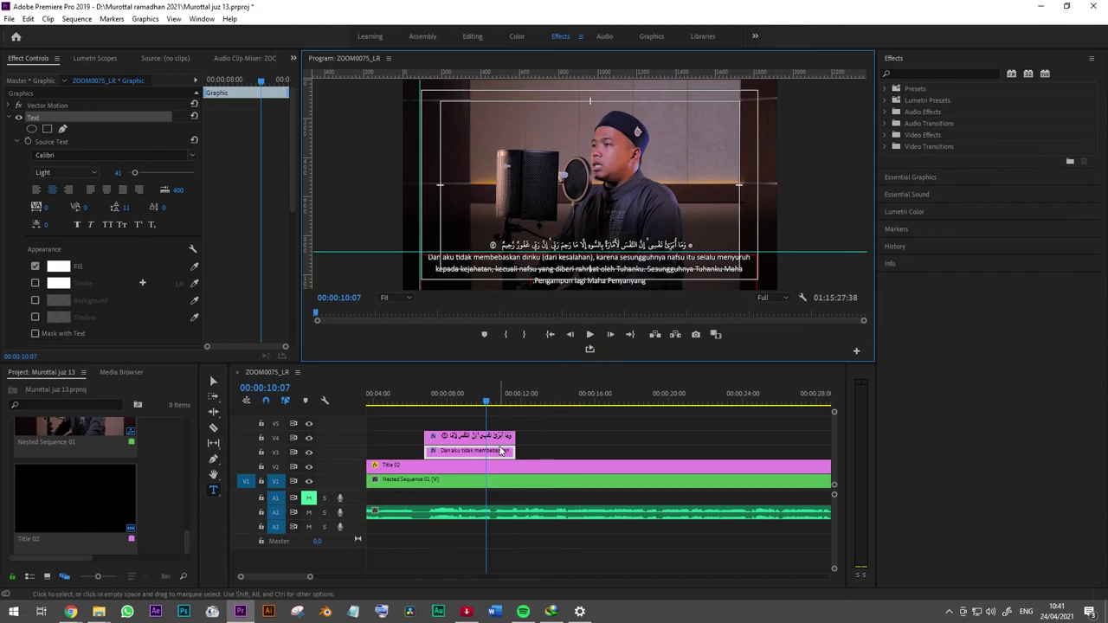
{"action": "left_click", "coordinate": [501, 452]}
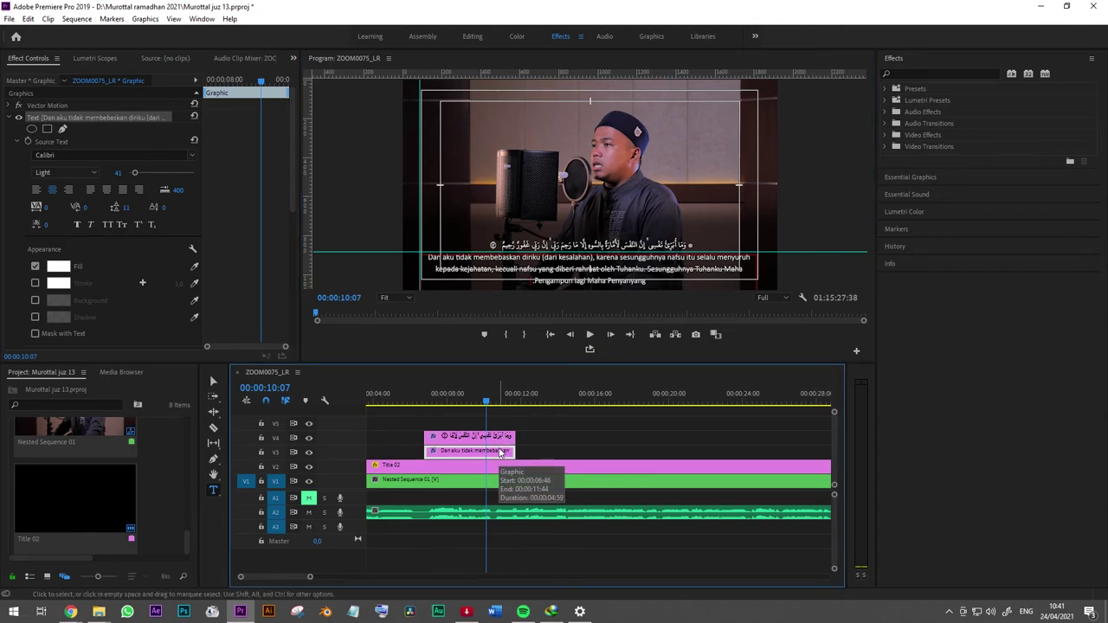
{"action": "key", "text": "Delete"}
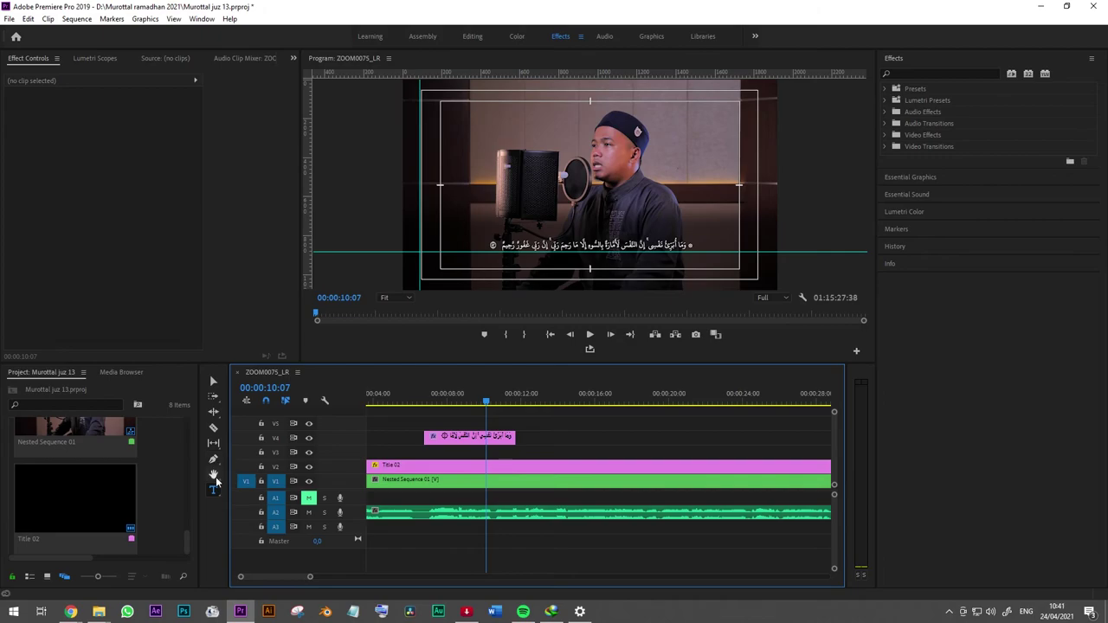
- Draw a wide text box across the lower video, paste the translation, and centre-align it
{"action": "left_click", "coordinate": [214, 489]}
{"action": "left_click", "coordinate": [430, 249]}
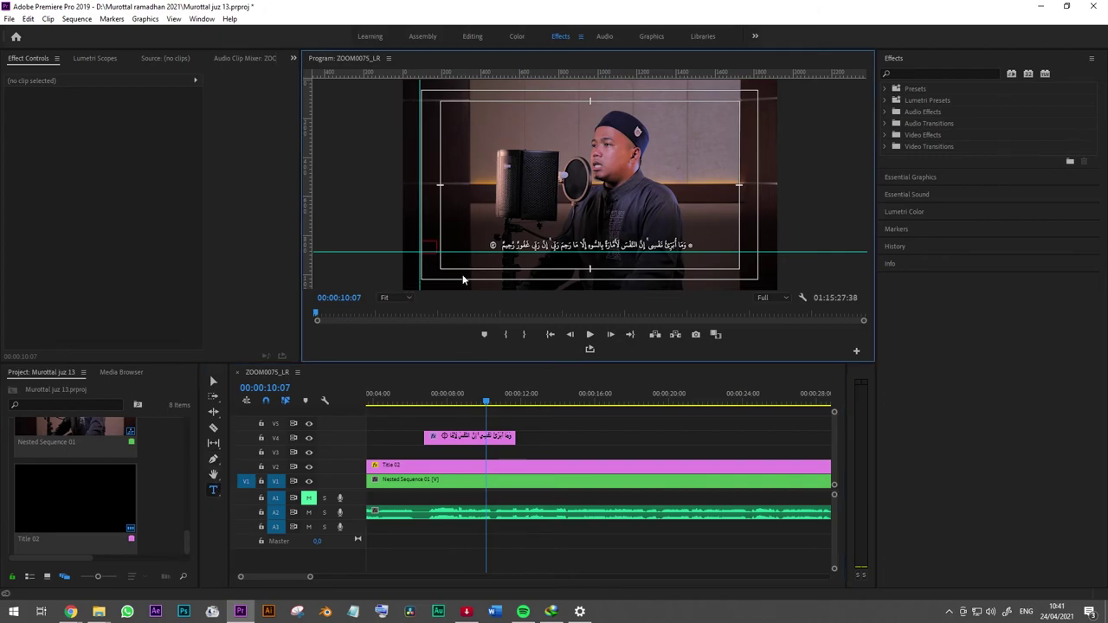
{"action": "left_click_drag", "start_coordinate": [463, 280], "coordinate": [761, 292]}
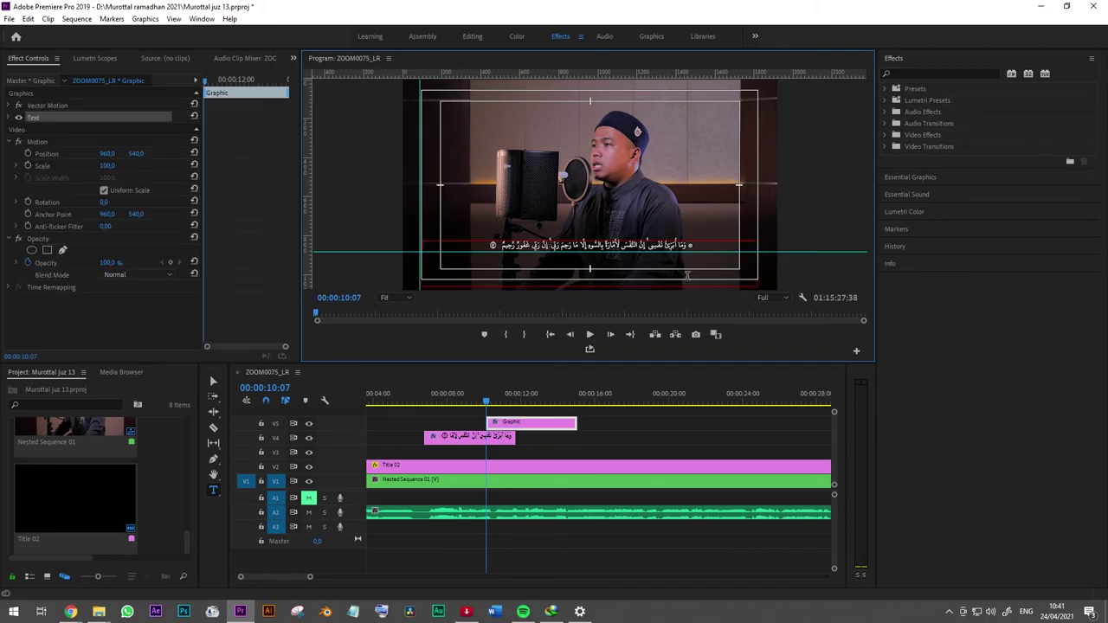
{"action": "key", "text": "ctrl+v"}
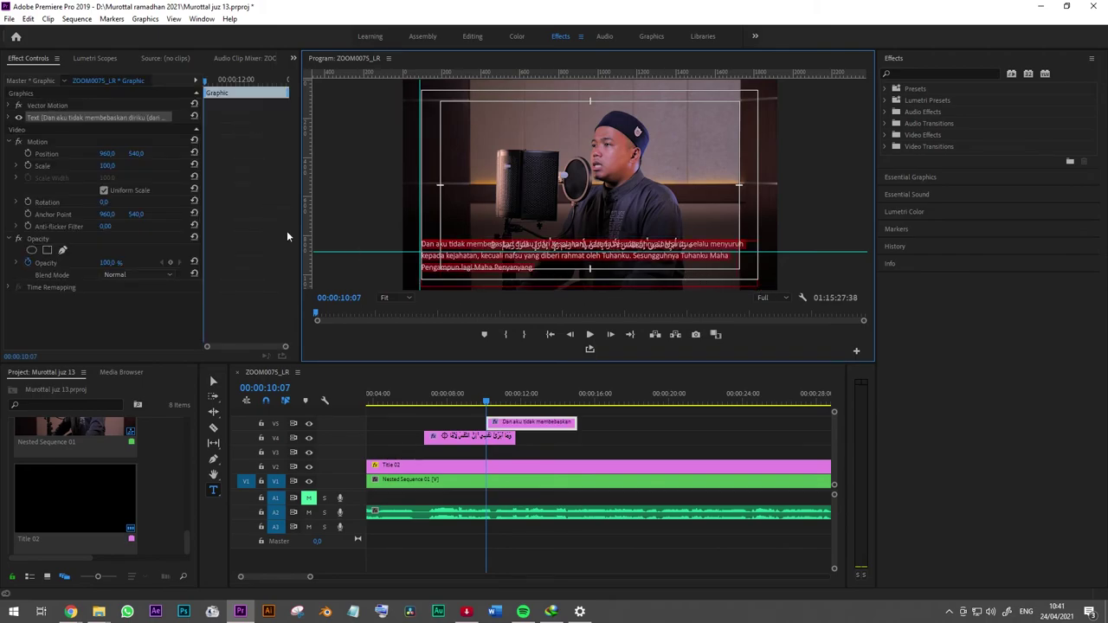
{"action": "left_click", "coordinate": [12, 119]}
{"action": "left_click", "coordinate": [52, 189]}
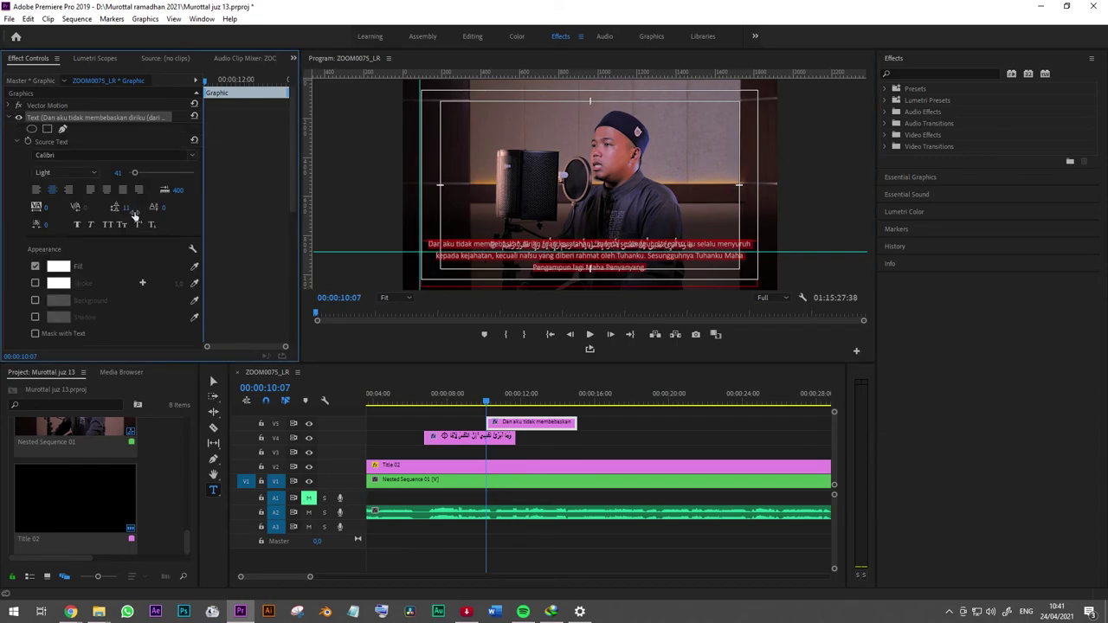
- Set the translation to font size 31 with -6 leading and place its clip under the Arabic caption
{"action": "left_click", "coordinate": [120, 173]}
{"action": "type", "text": "30"}
{"action": "key", "text": "Return"}
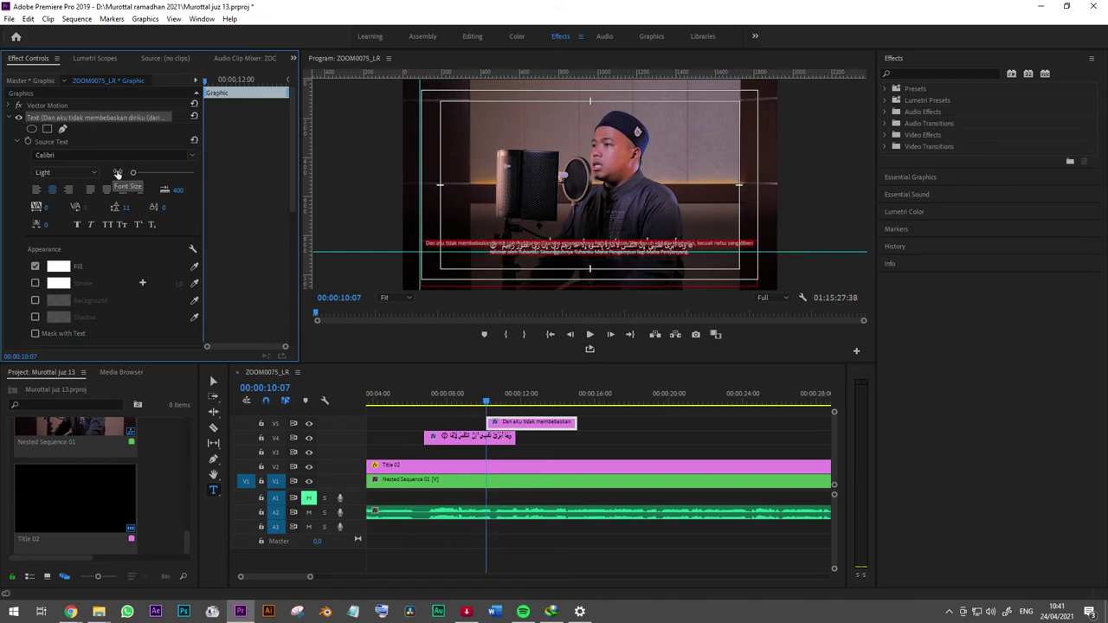
{"action": "key", "text": "Return"}
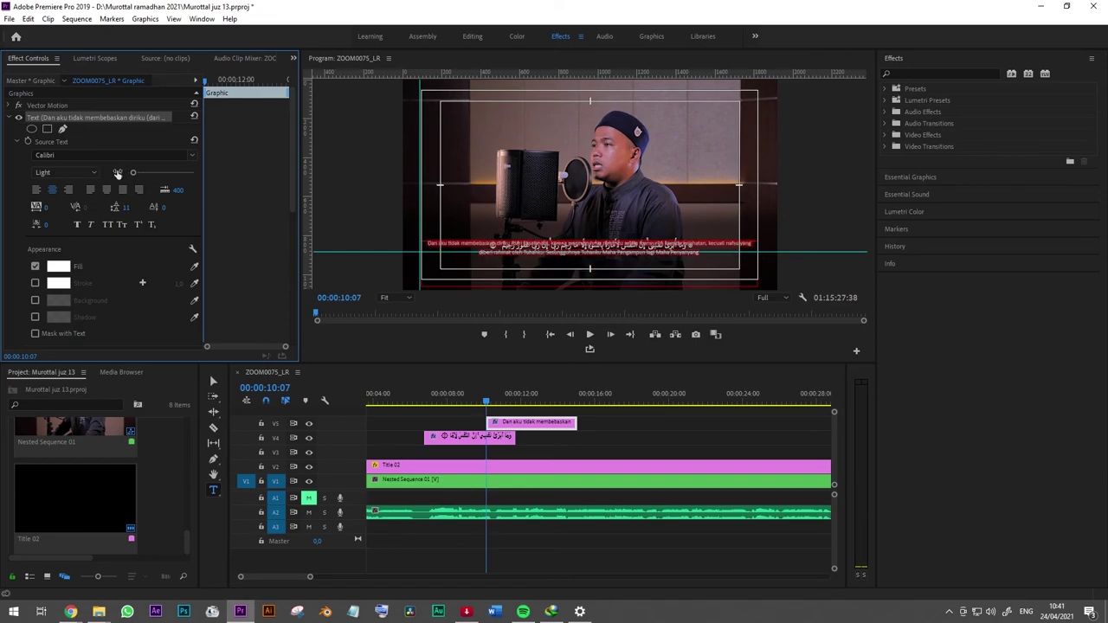
{"action": "left_click", "coordinate": [118, 173]}
{"action": "type", "text": "31"}
{"action": "key", "text": "Return"}
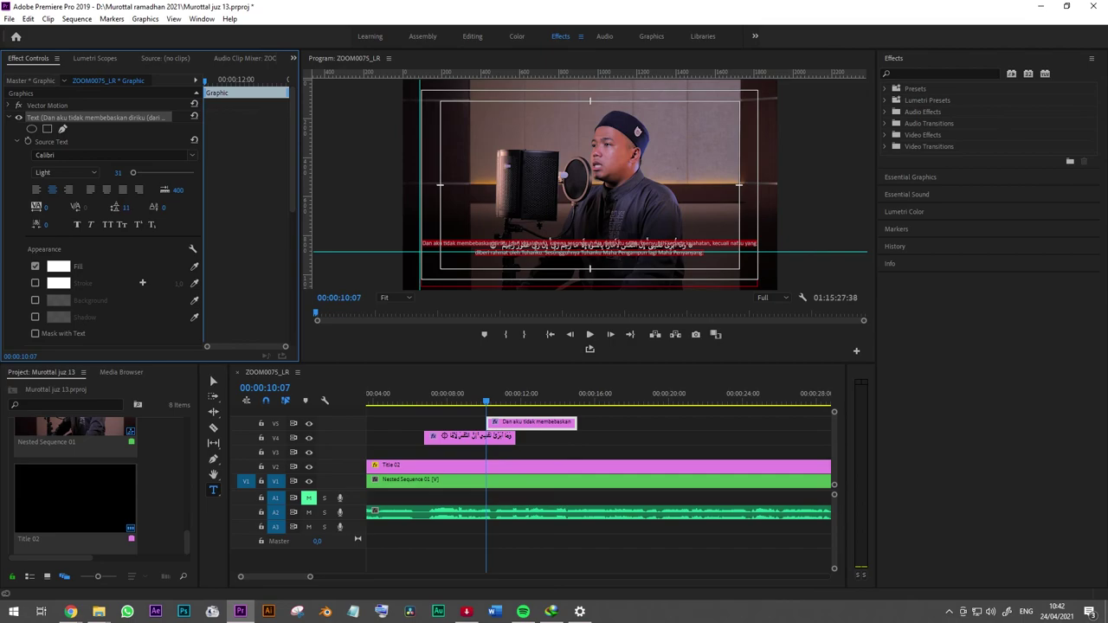
{"action": "left_click_drag", "start_coordinate": [126, 207], "coordinate": [104, 207]}
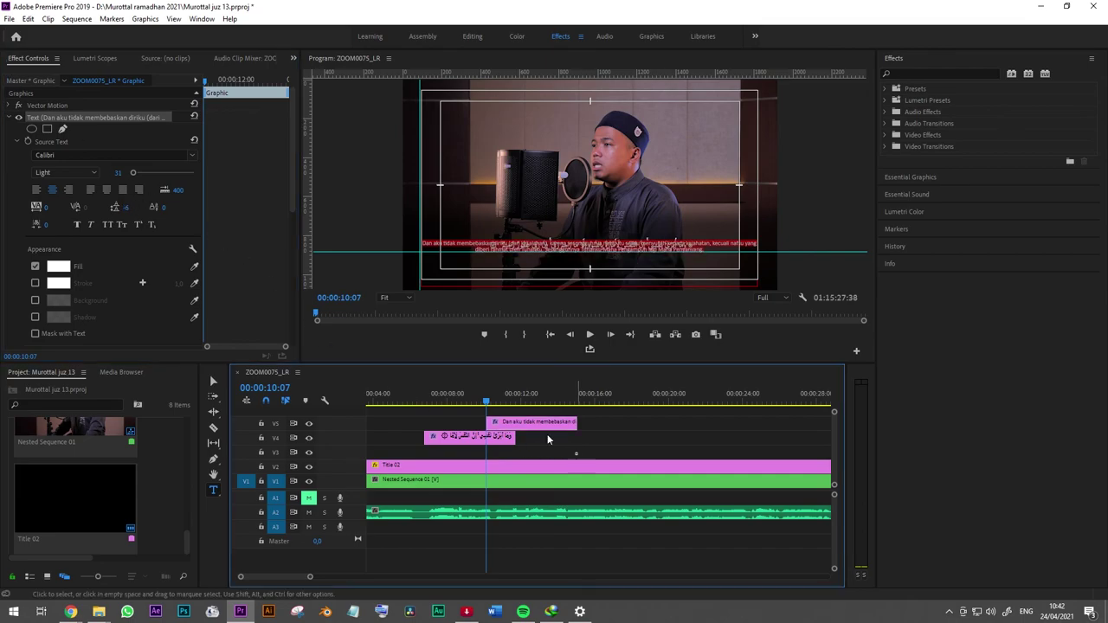
{"action": "mouse_move", "coordinate": [521, 422]}
{"action": "left_mouse_down"}
{"action": "mouse_move", "coordinate": [467, 464]}
{"action": "mouse_move", "coordinate": [456, 457]}
{"action": "left_mouse_up"}
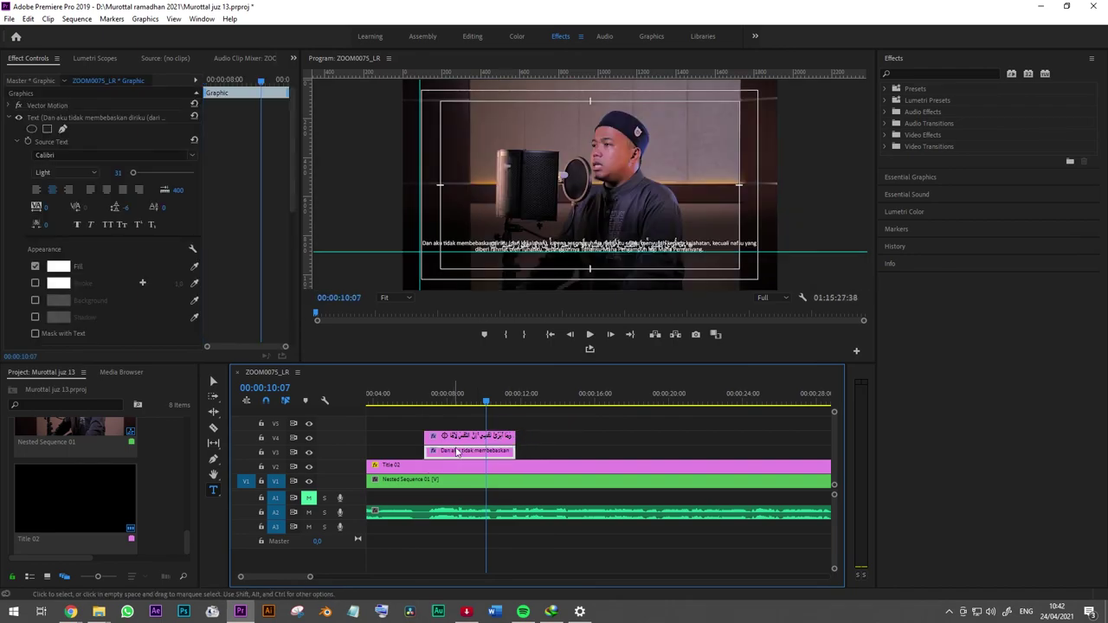
- With the Selection tool, drag the Indonesian translation down just below the Arabic verse line
{"action": "key", "text": "v"}
{"action": "left_click", "coordinate": [616, 253]}
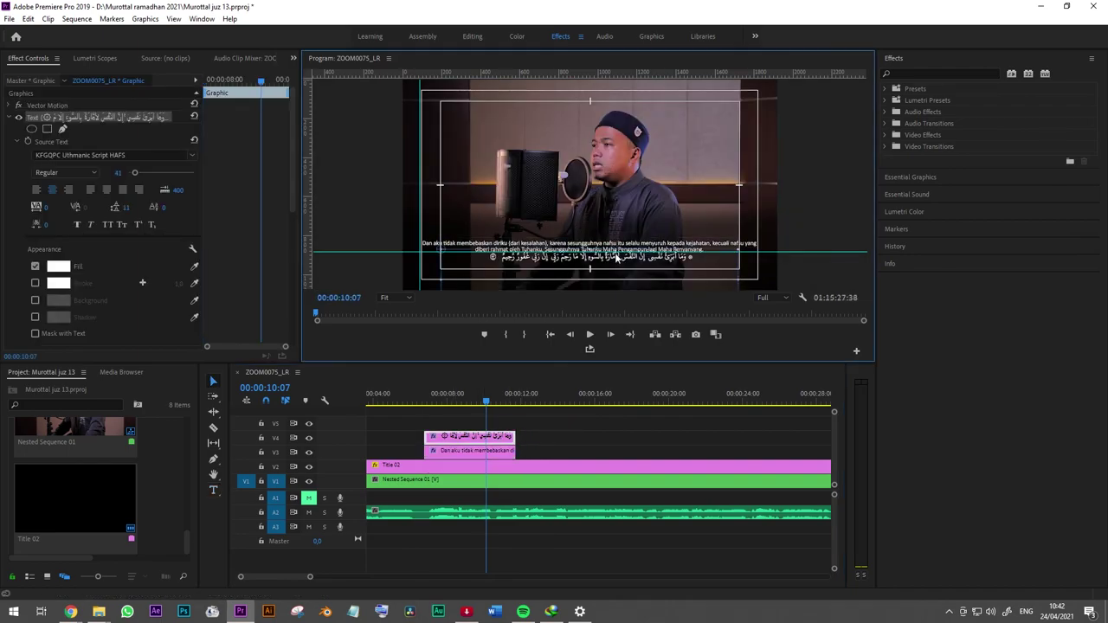
{"action": "left_click", "coordinate": [470, 450]}
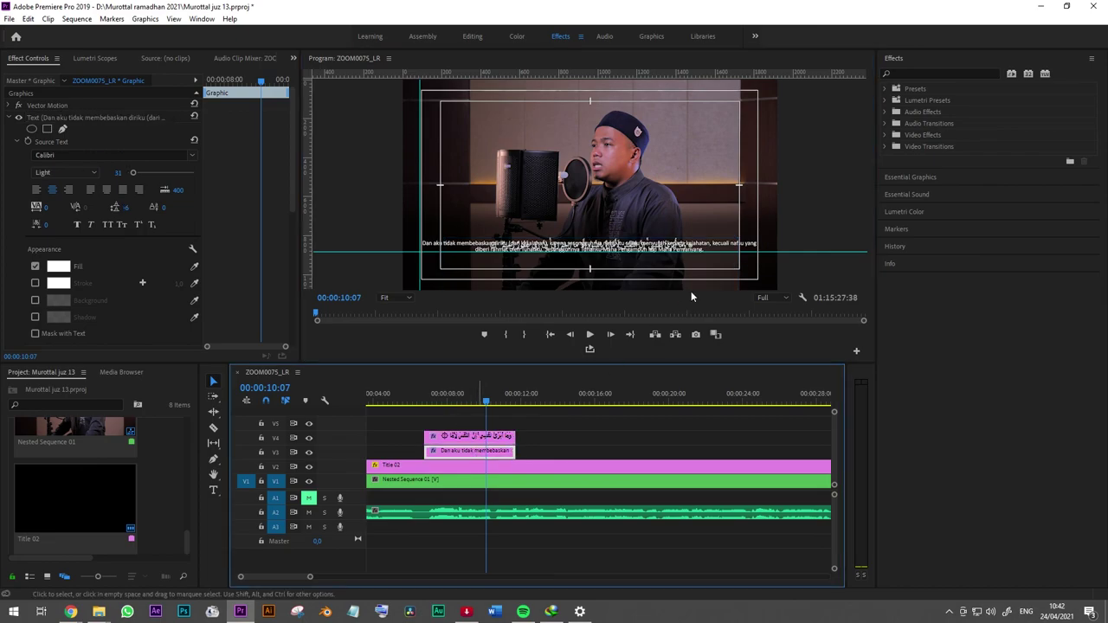
{"action": "left_click", "coordinate": [750, 253]}
{"action": "left_click_drag", "start_coordinate": [750, 253], "coordinate": [750, 265]}
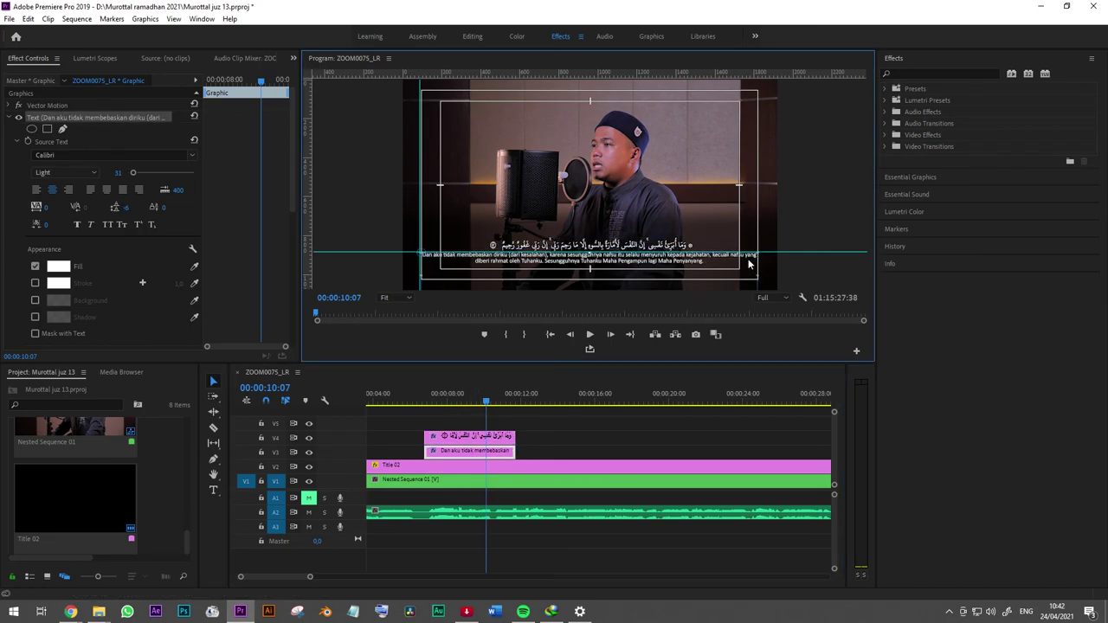